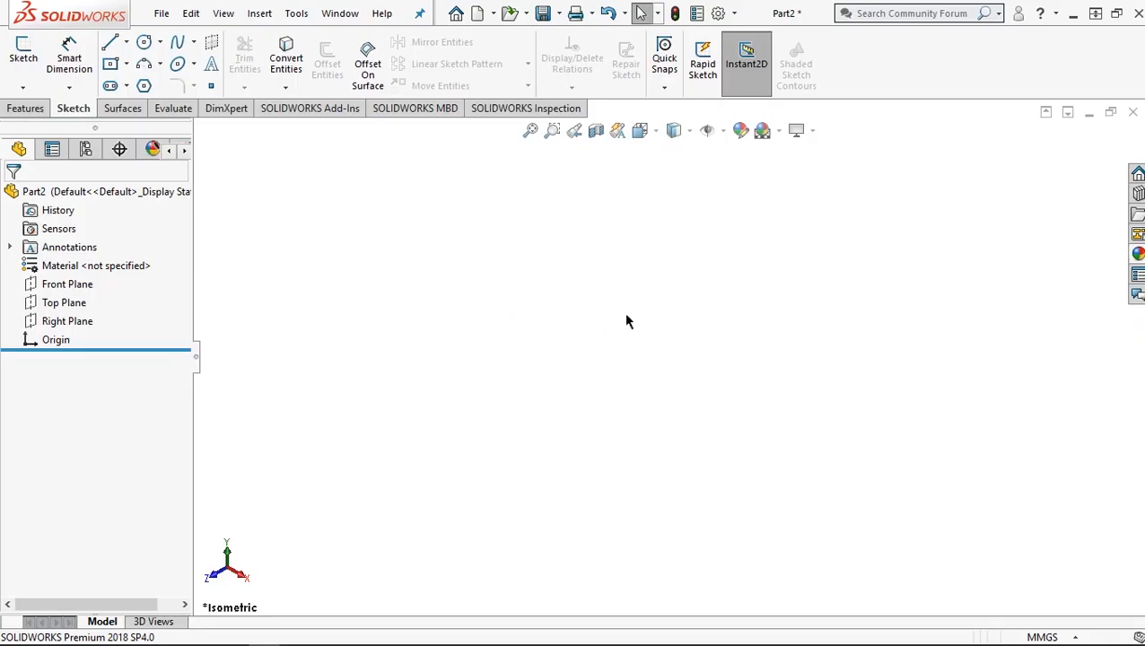
Step: Sketch a circle with a radius of about 38 mm centred on the origin of the Right Plane
left_click(60, 325)
left_click(152, 304)
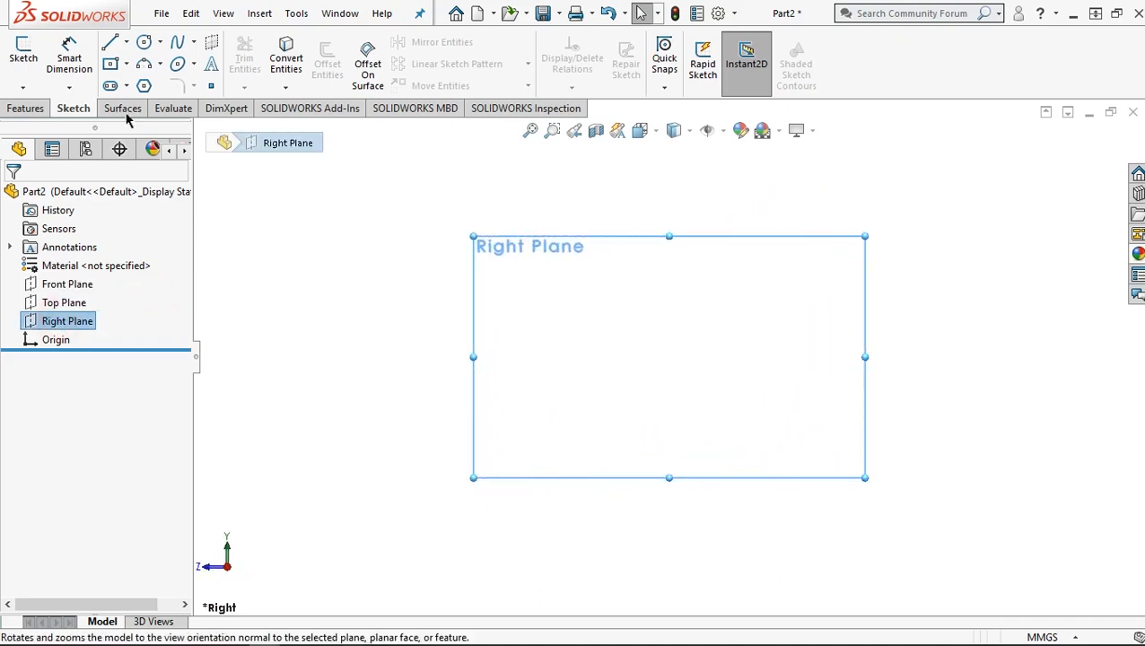
left_click(144, 43)
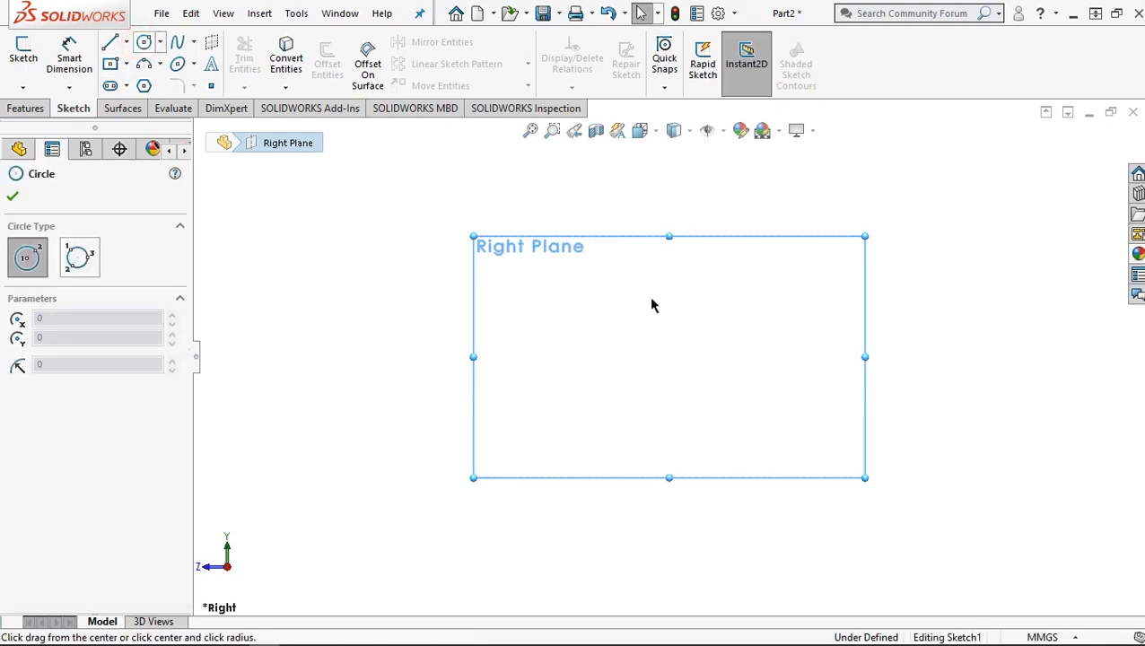
left_click(672, 356)
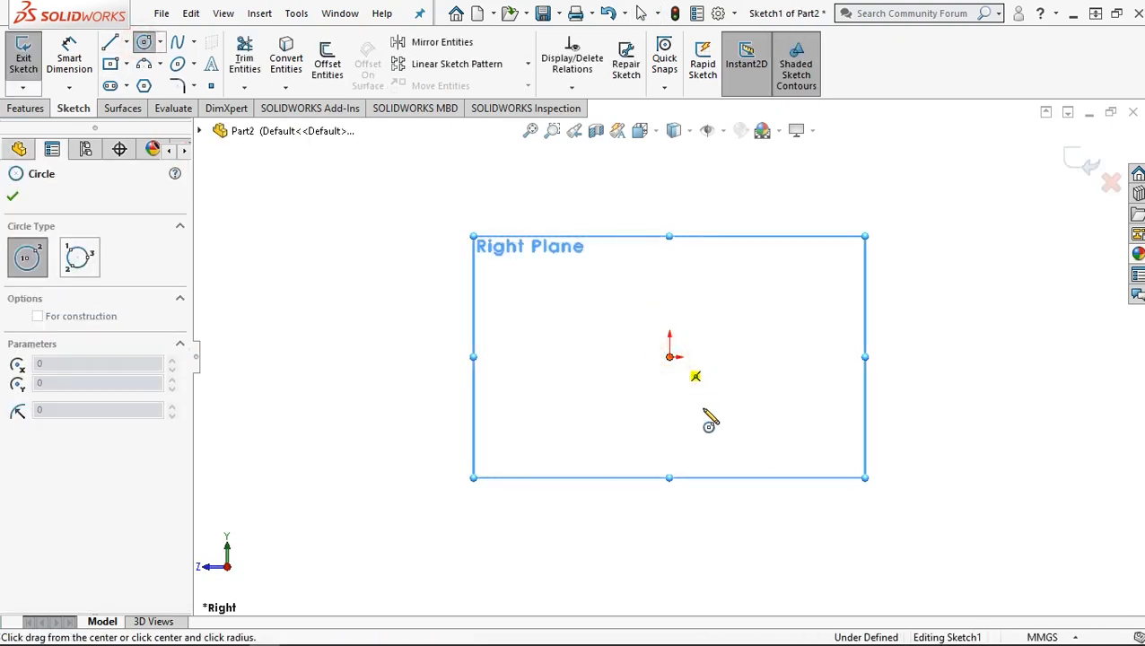
left_click(716, 418)
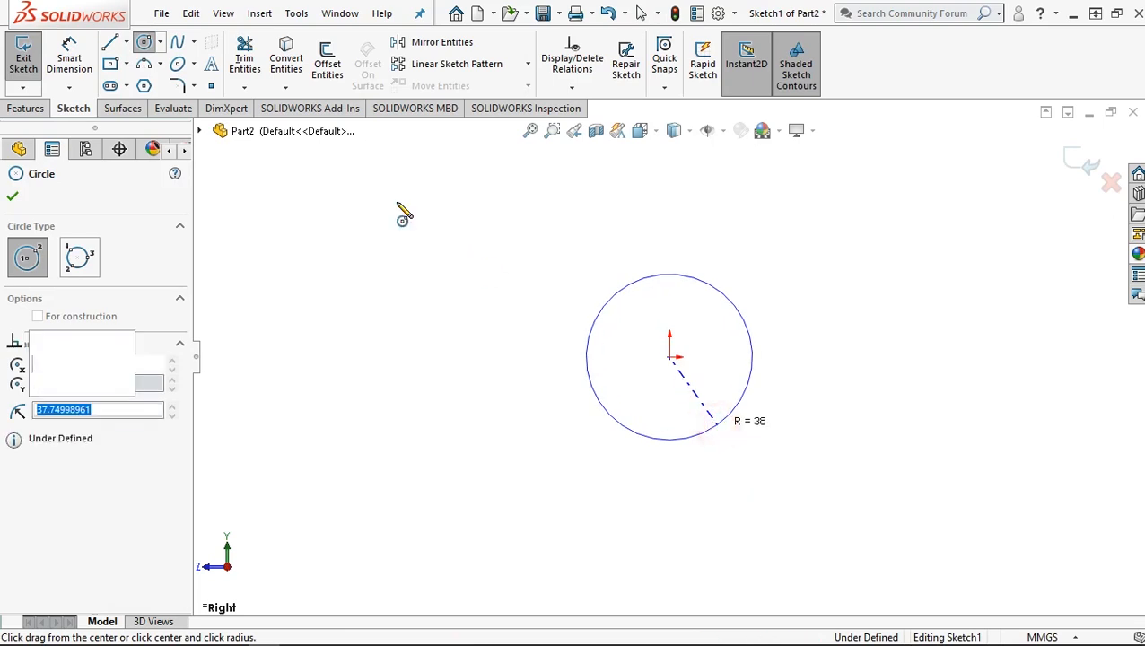
Step: Dimension the circle's diameter and set it to 38 mm
left_click(69, 55)
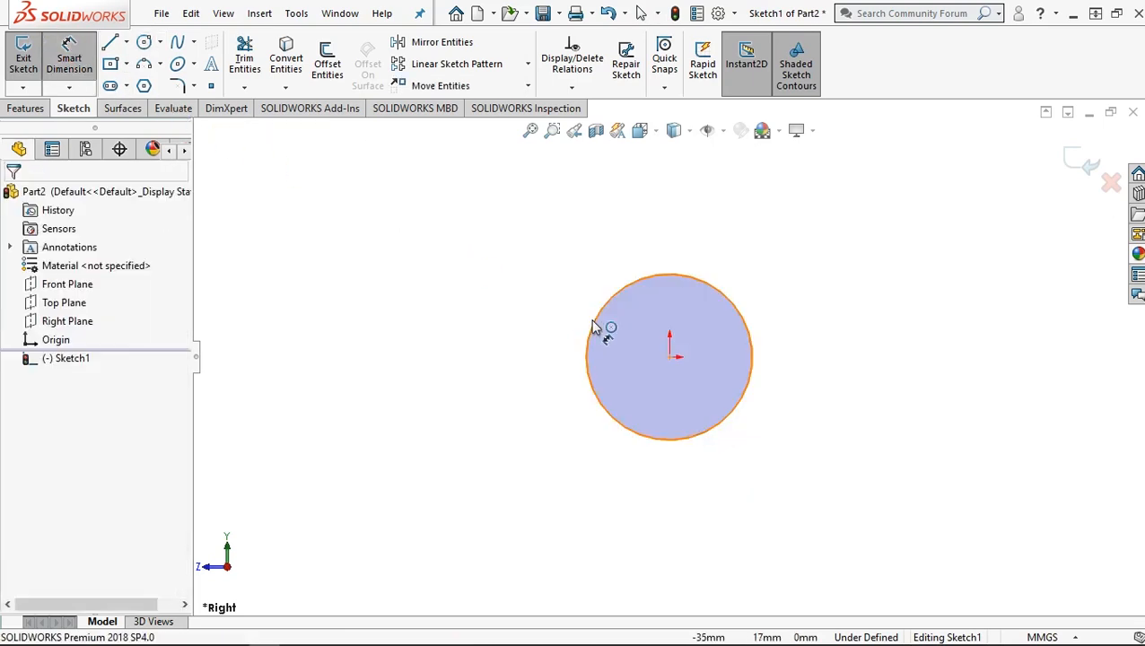
key("XF86AudioLowerVolume")
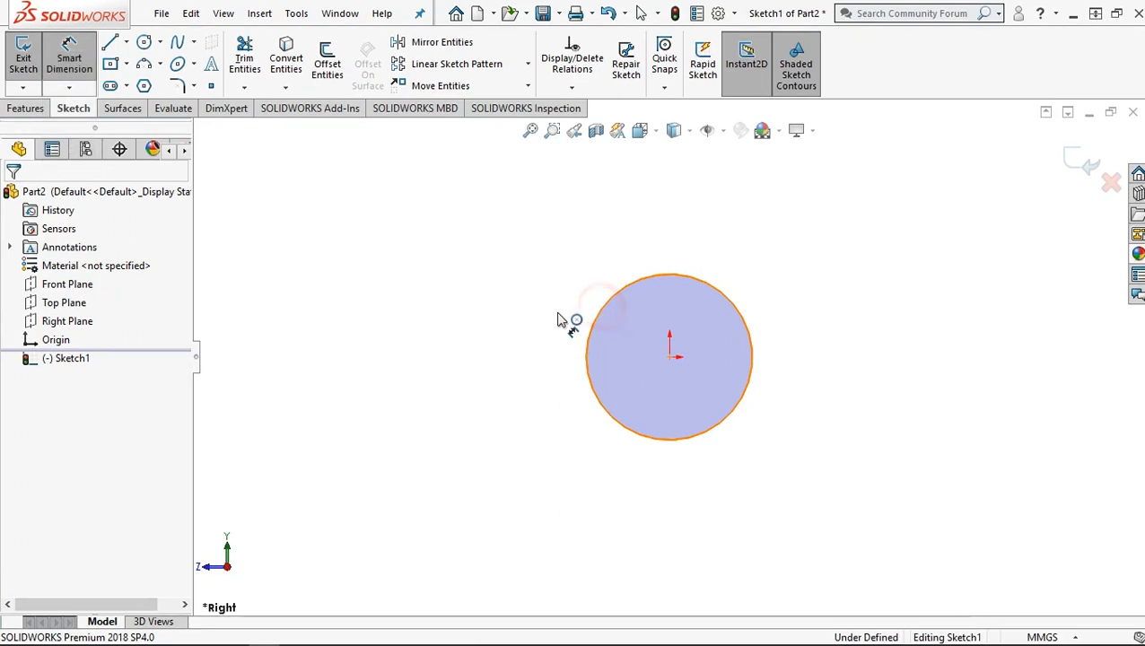
left_click(588, 341)
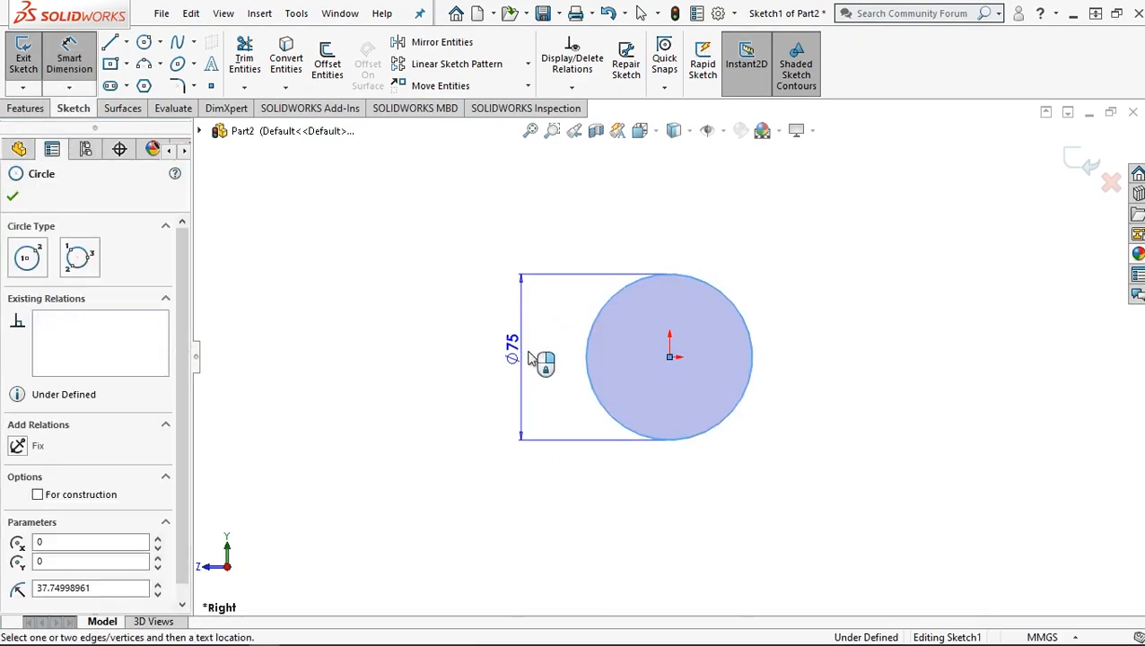
left_click(563, 347)
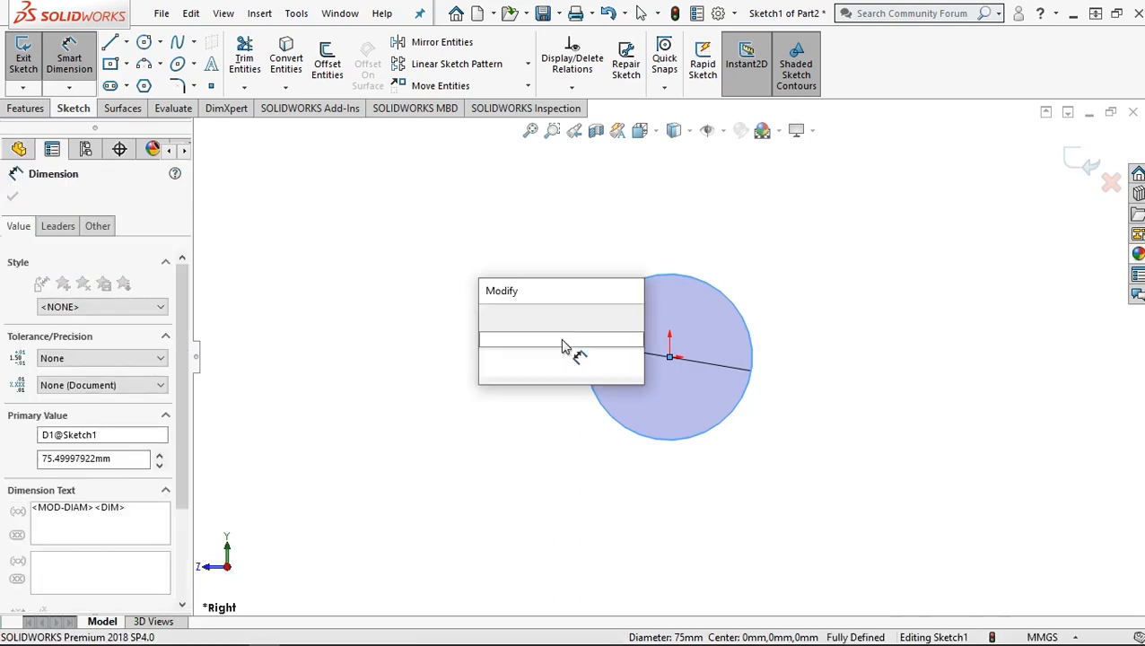
type("38")
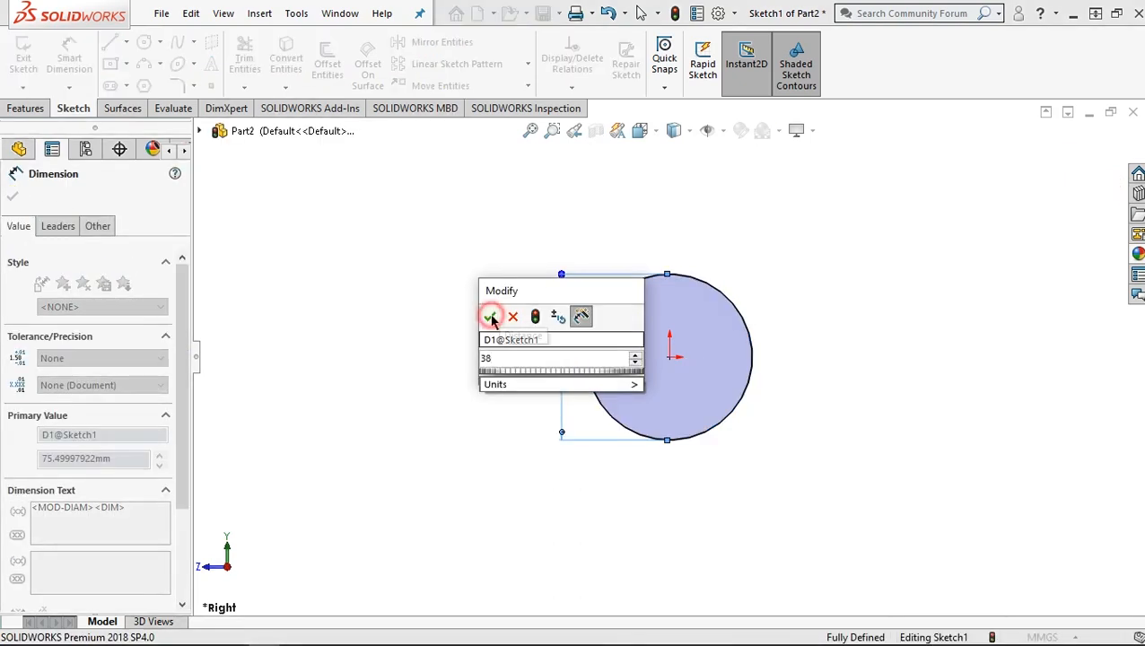
left_click(490, 316)
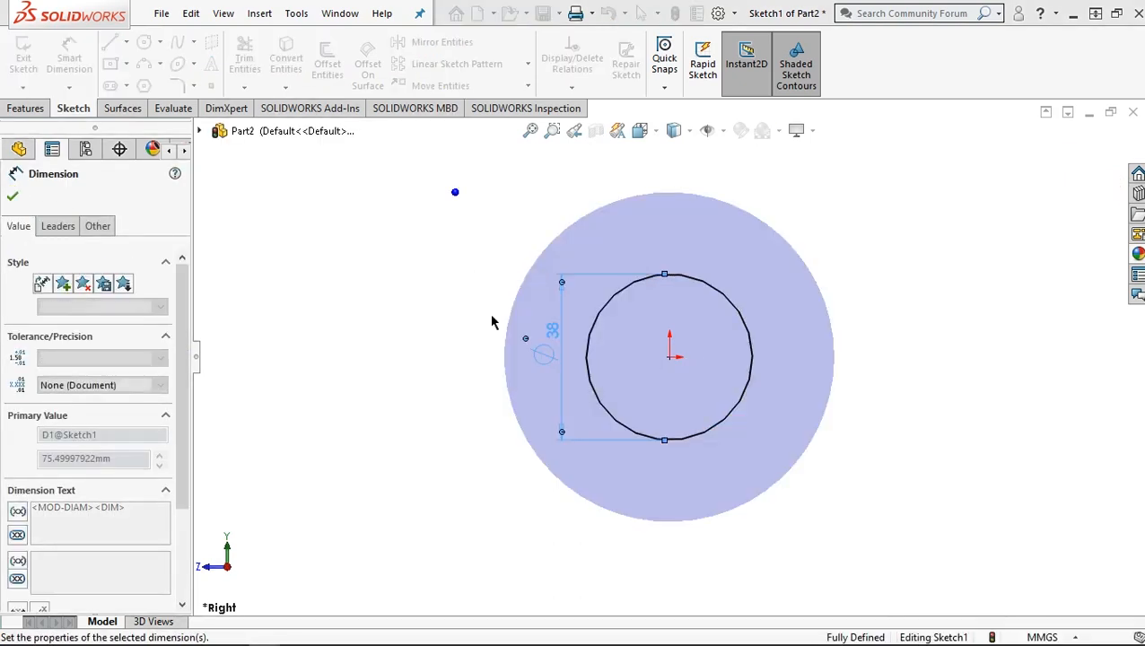
Step: Sketch a larger concentric circle with a radius of about 23 mm around the origin
left_click(147, 44)
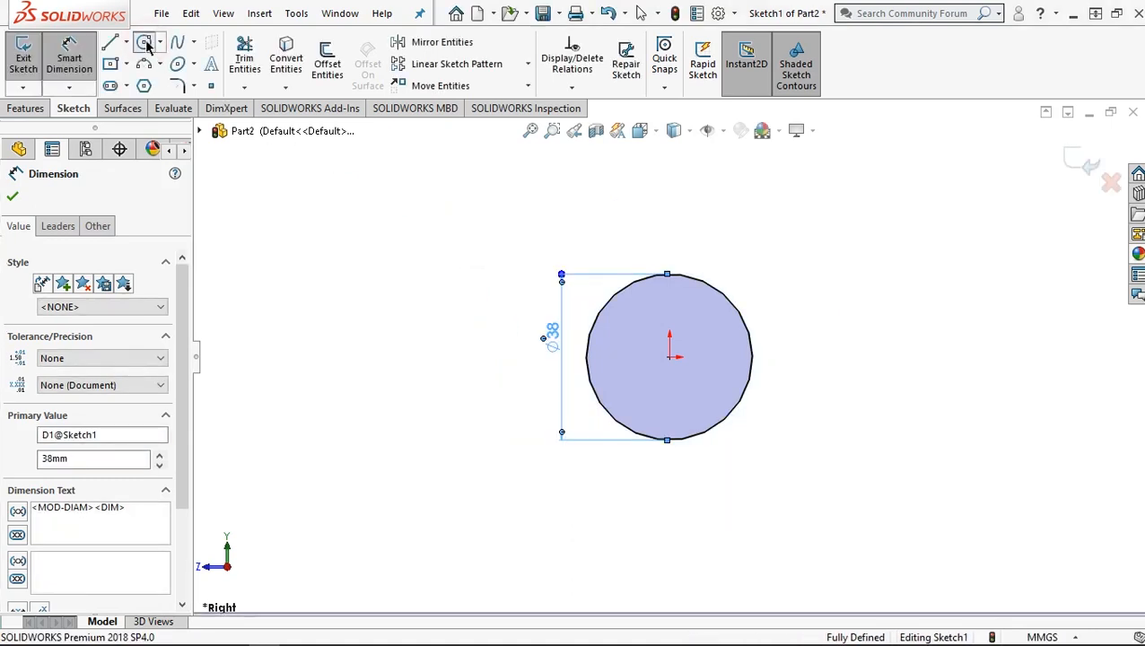
left_click(669, 358)
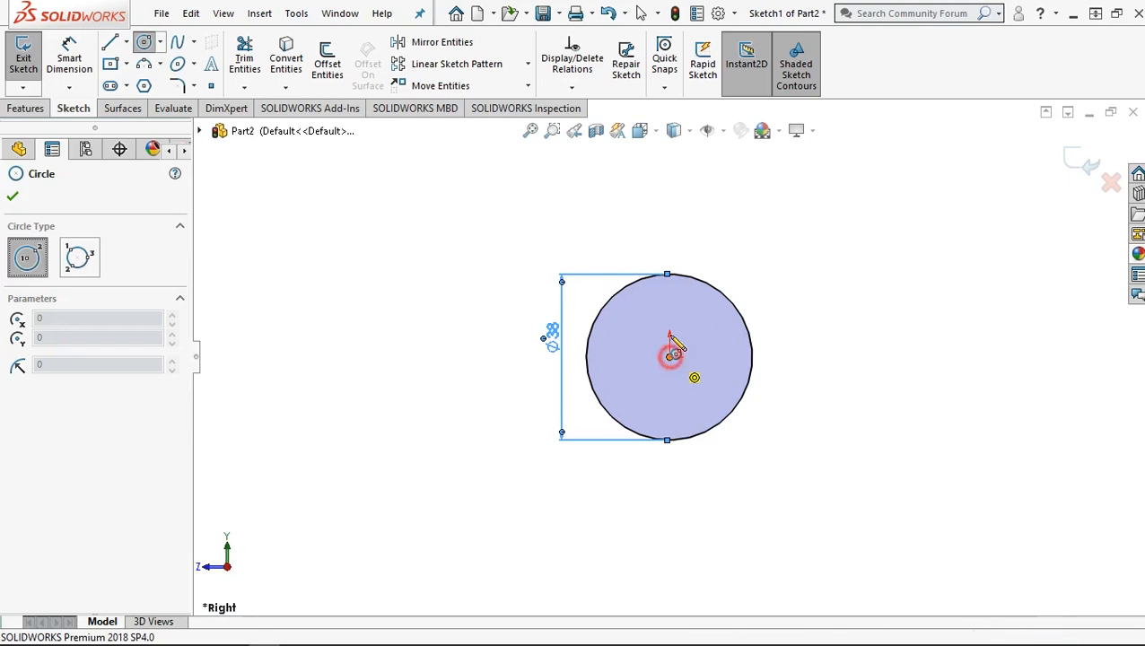
left_click(670, 263)
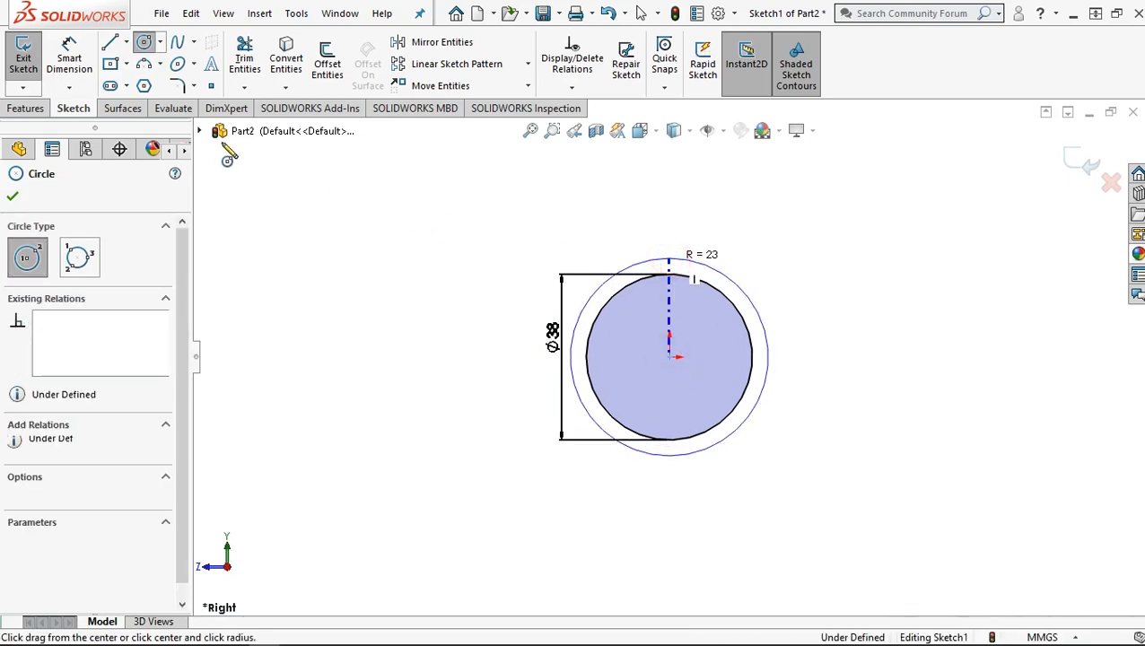
Step: Dimension the outer circle's diameter and set it to 50 mm
left_click(66, 55)
left_click(632, 265)
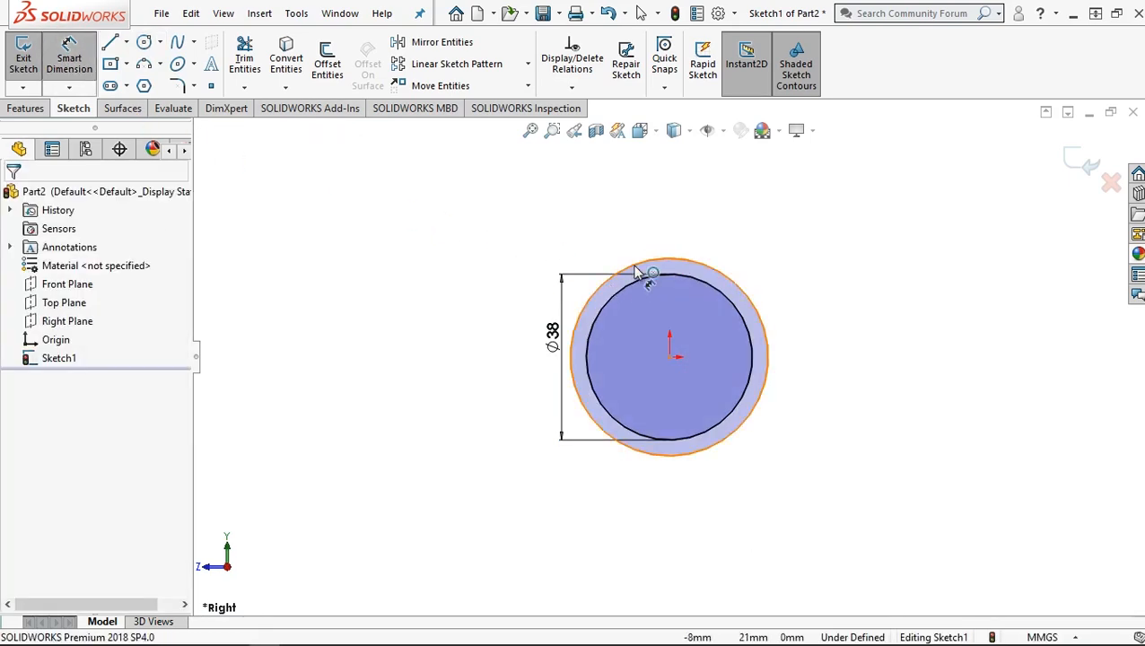
left_click(505, 359)
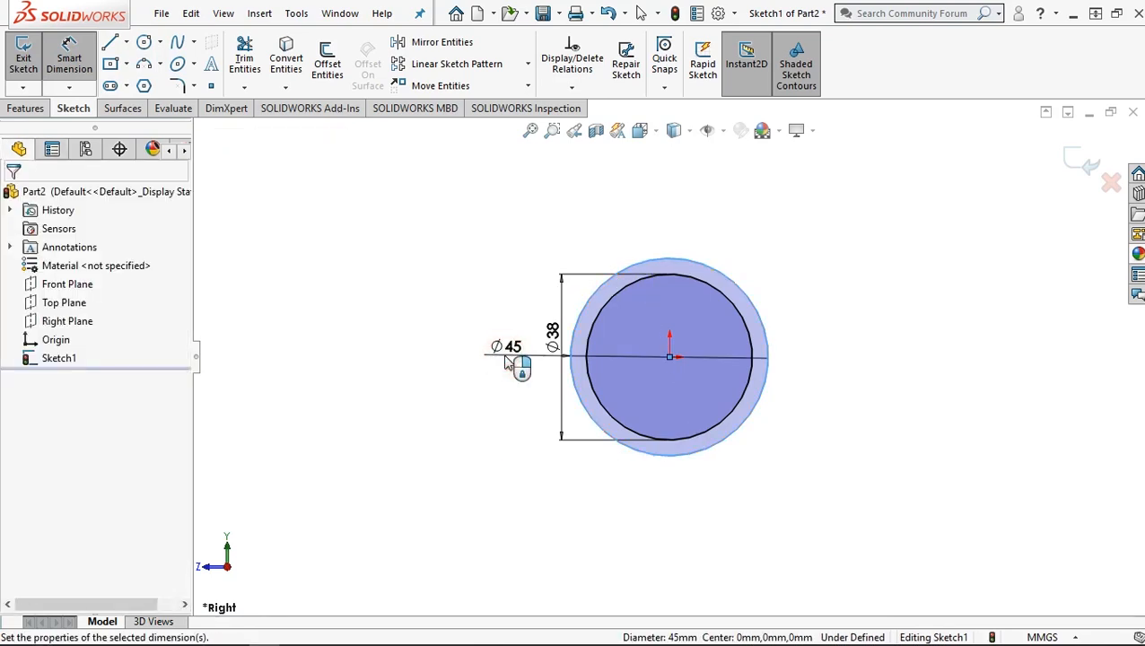
double_click(506, 358)
type("50")
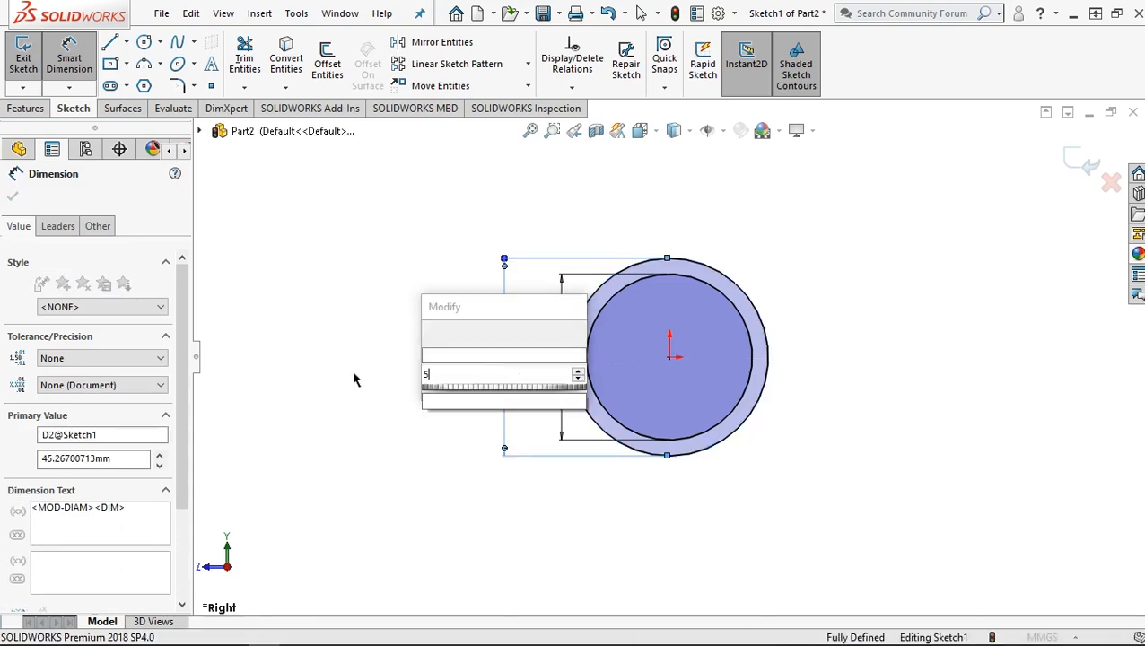
left_click(431, 334)
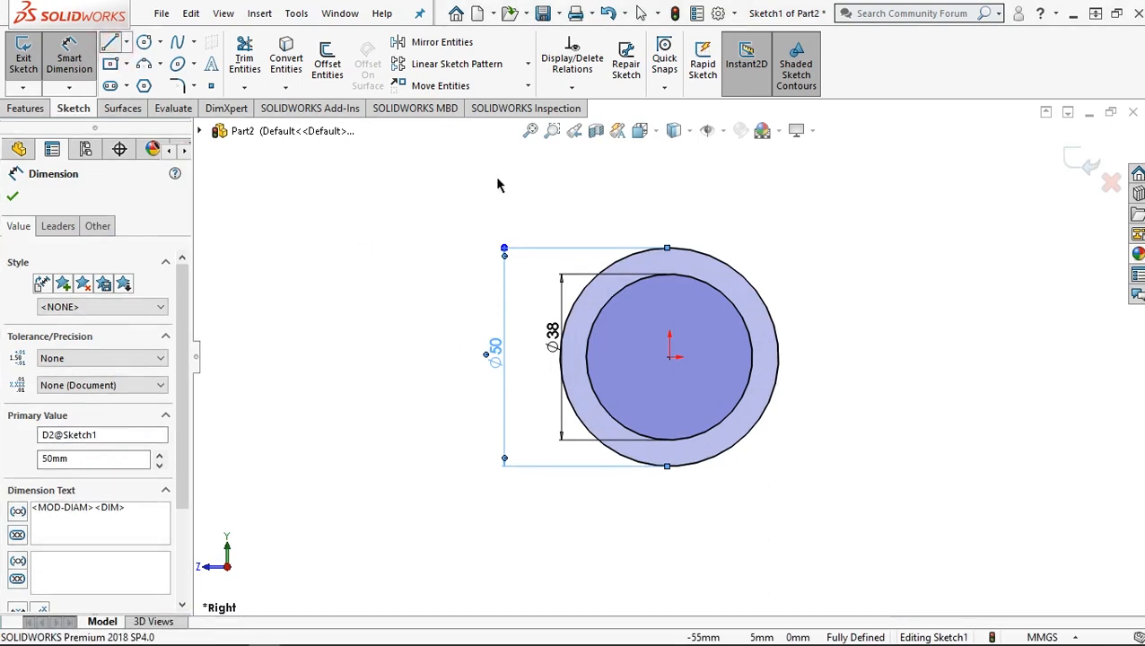
Step: Sketch connected lines from the outer circle's top point about 86 mm right, 69 mm down, 111 mm left and 44 mm up to its left point
left_click(670, 248)
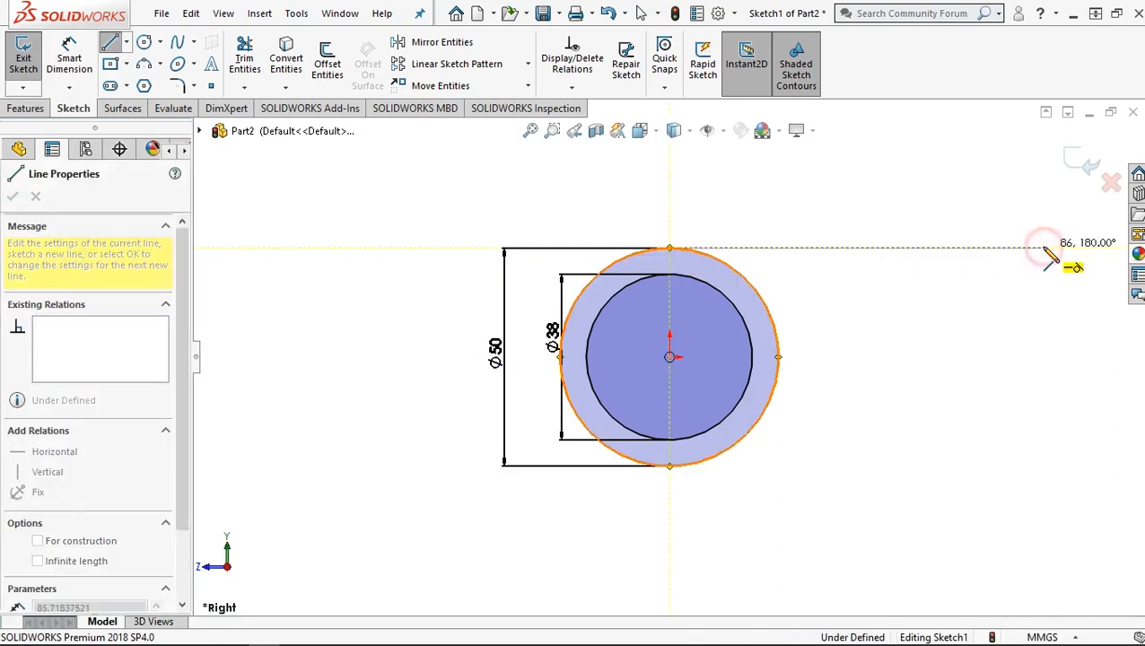
left_click(1043, 248)
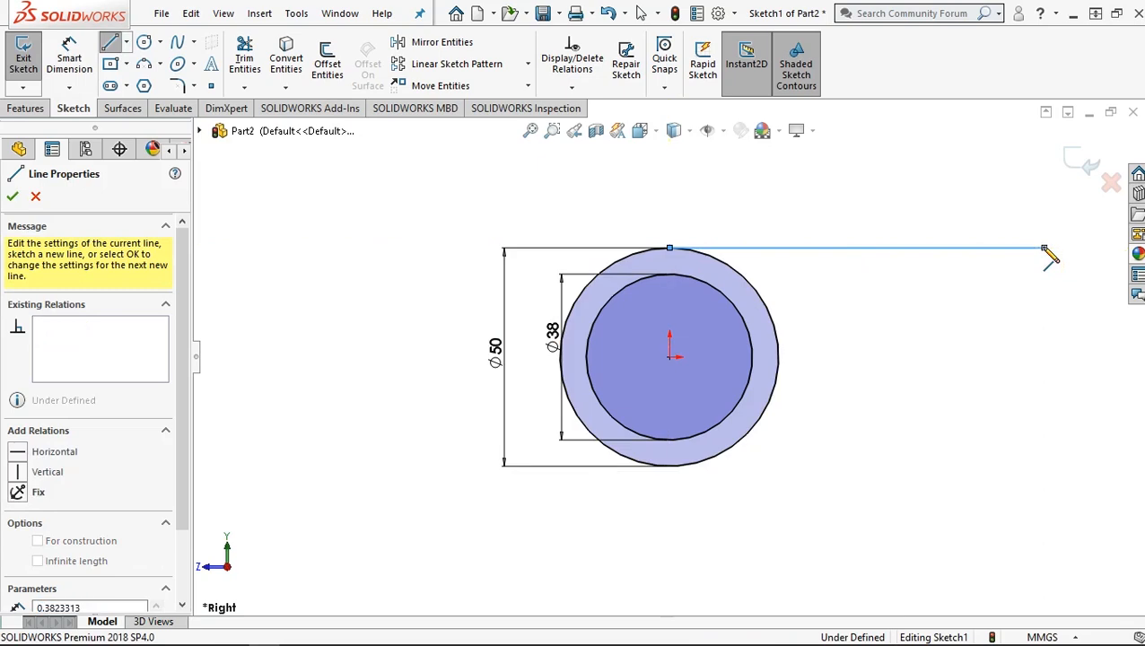
double_click(1044, 548)
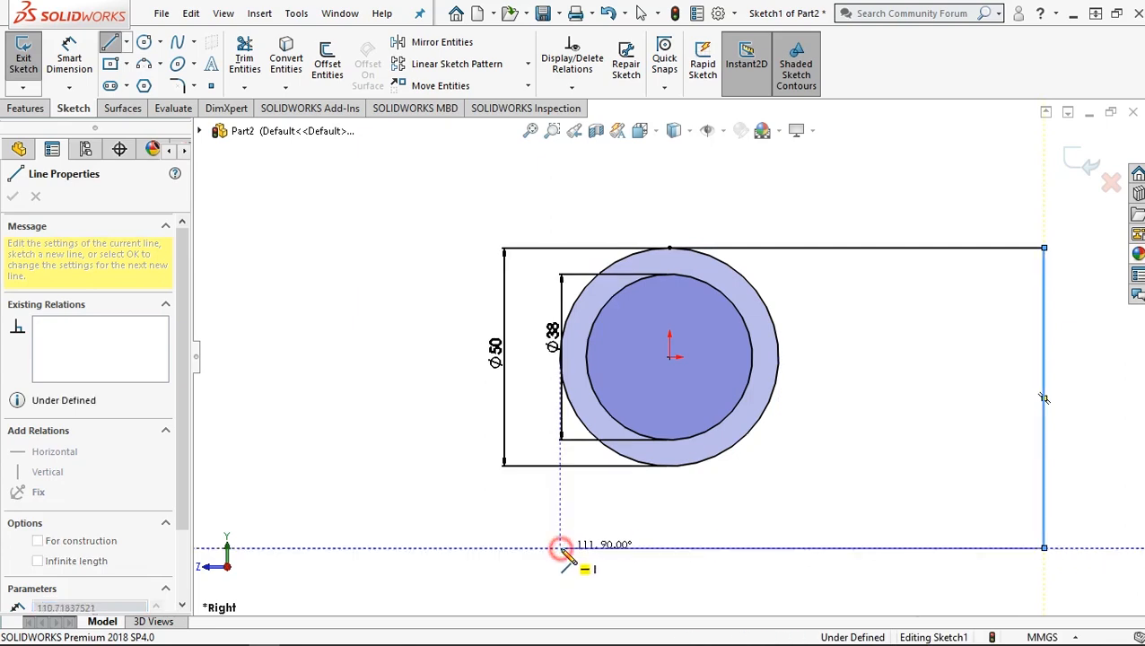
left_click(560, 547)
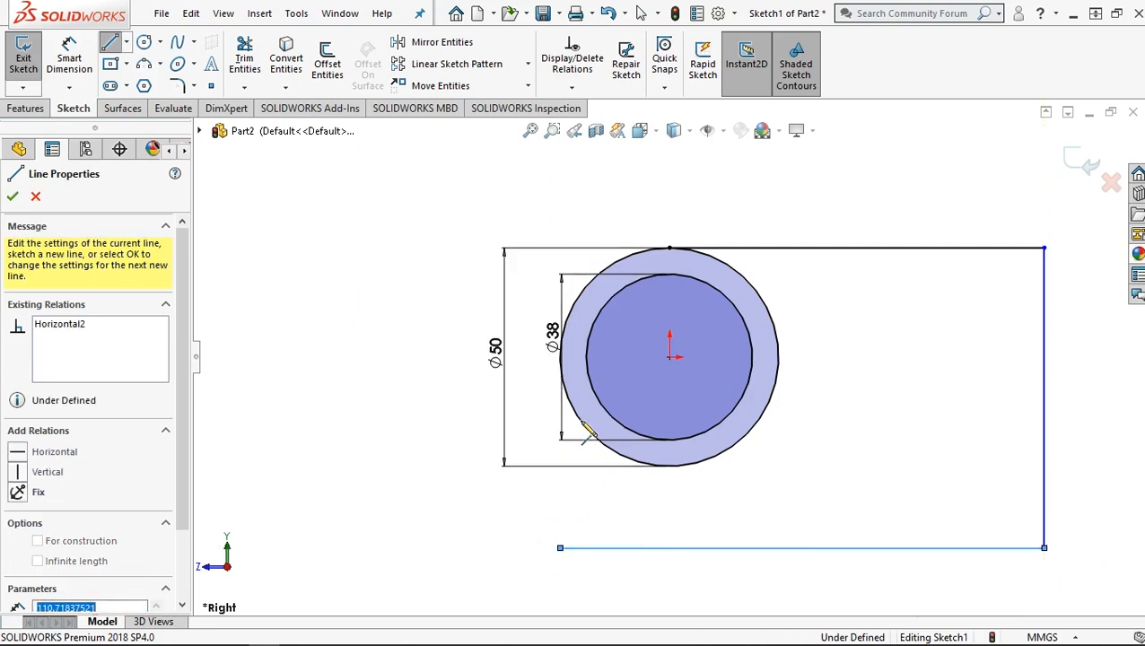
left_click(558, 357)
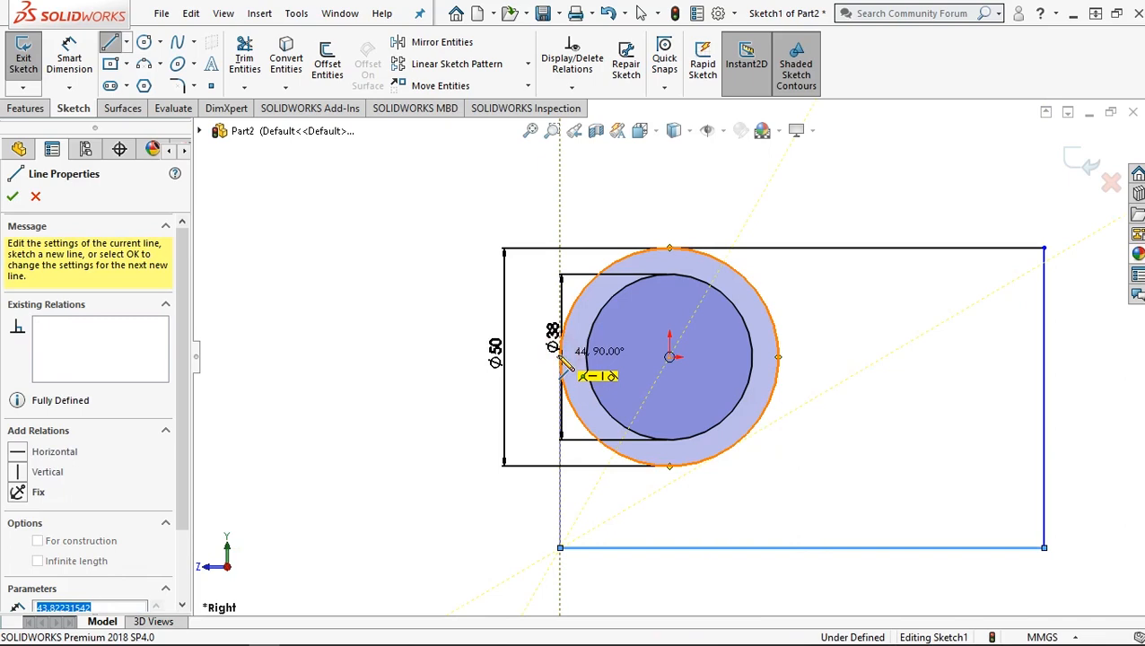
Step: Dimension the right vertical line of the outline and set its length to 63 mm
left_click(68, 55)
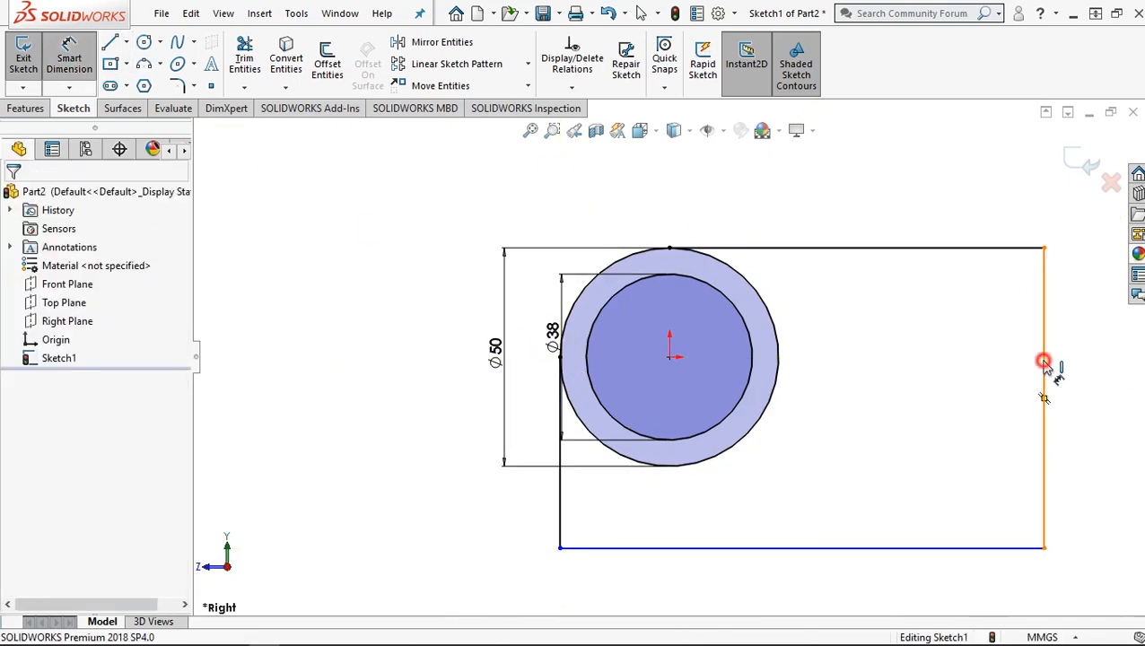
left_click(1074, 372)
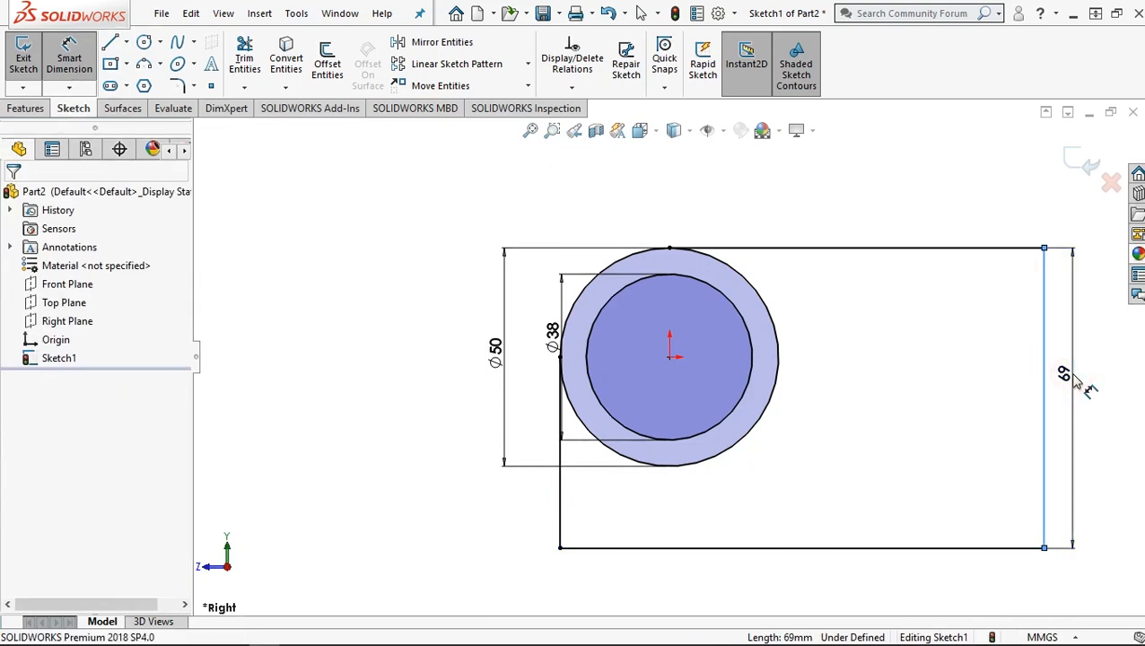
left_click(1075, 376)
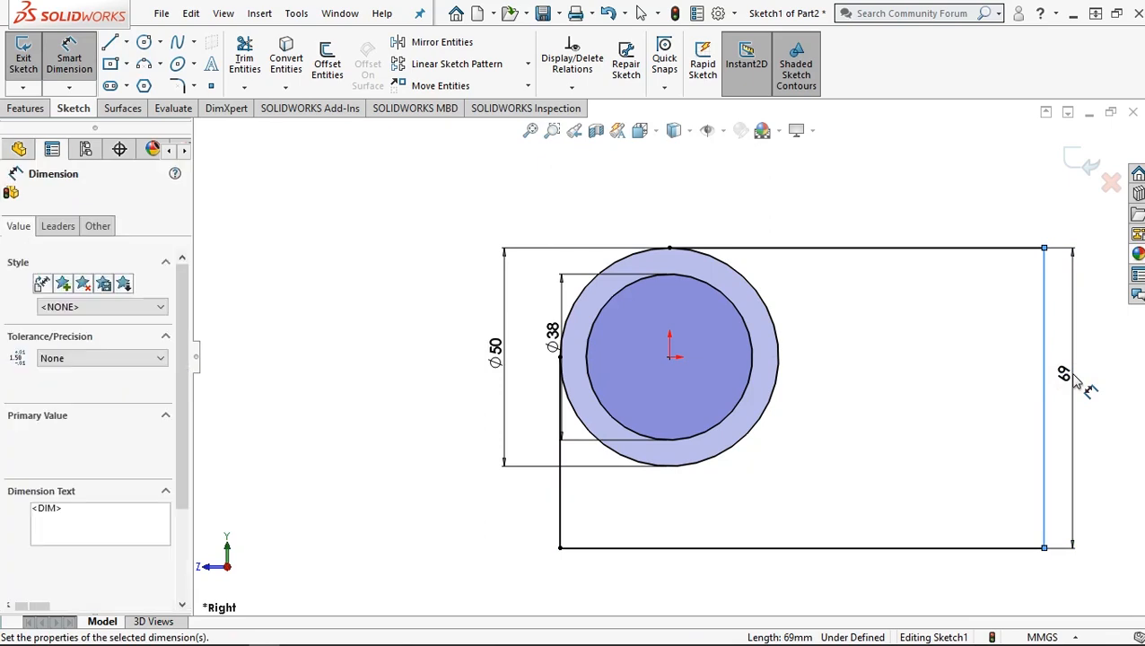
type("63")
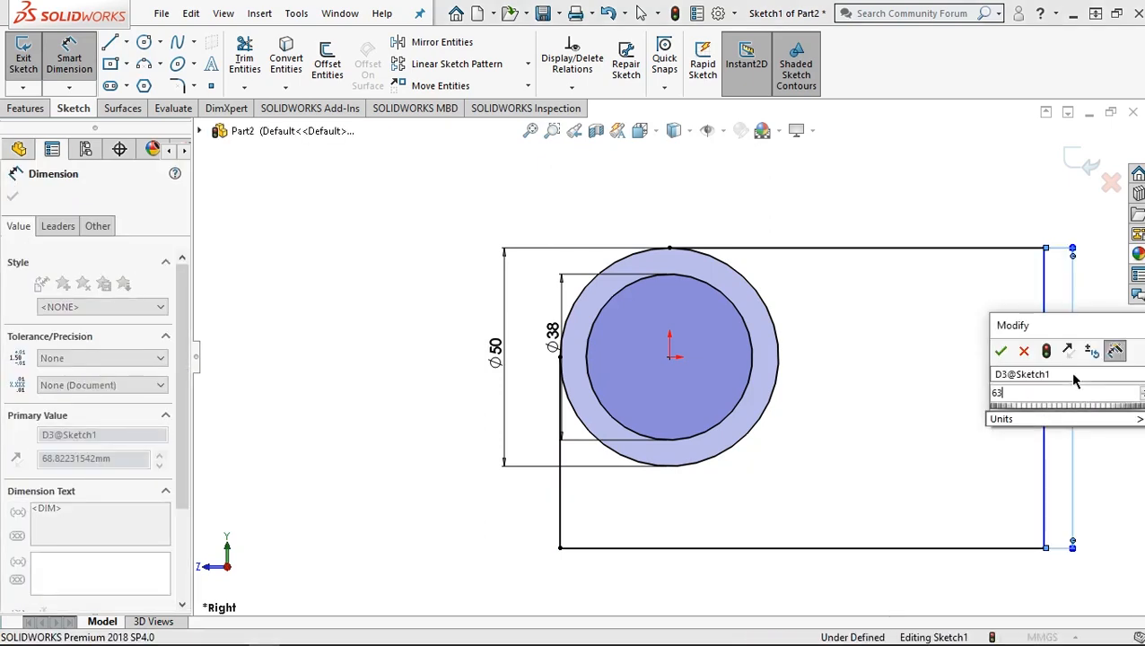
left_click(1001, 350)
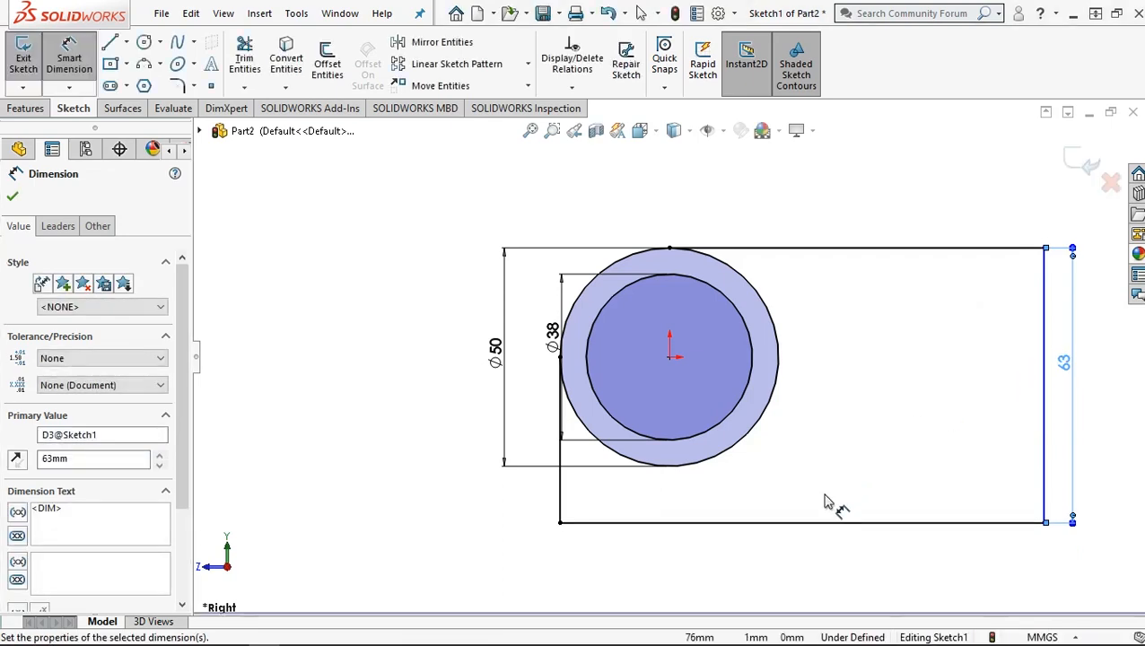
Step: Dimension the bottom horizontal line of the outline and set its length to 113 mm
left_click(818, 522)
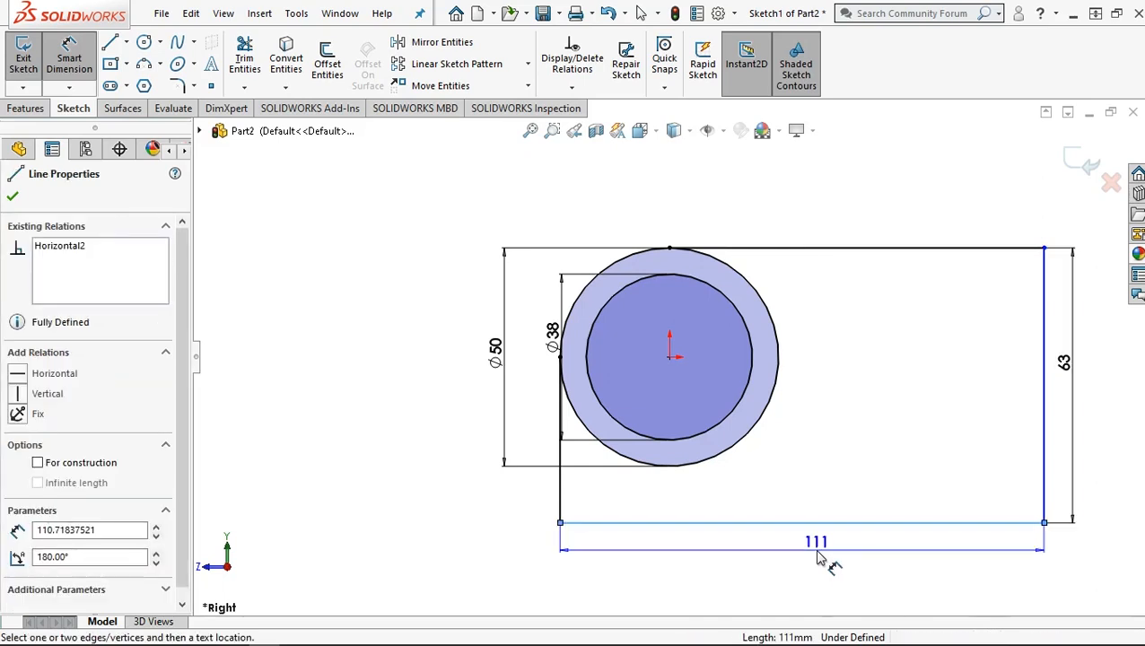
left_click(818, 556)
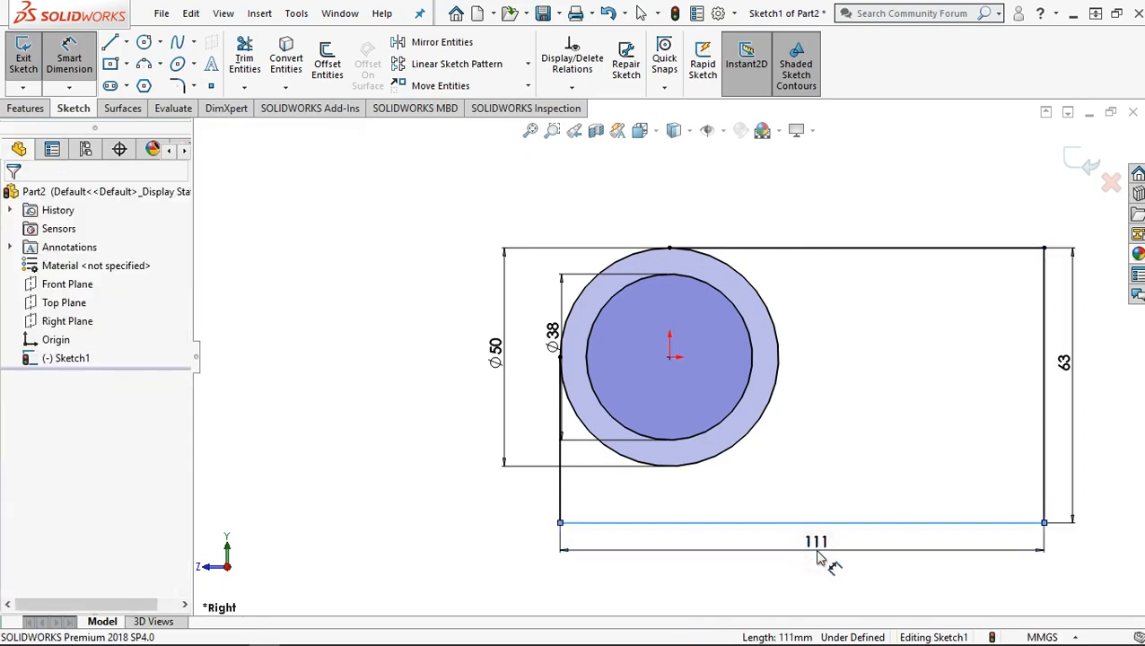
left_click(817, 554)
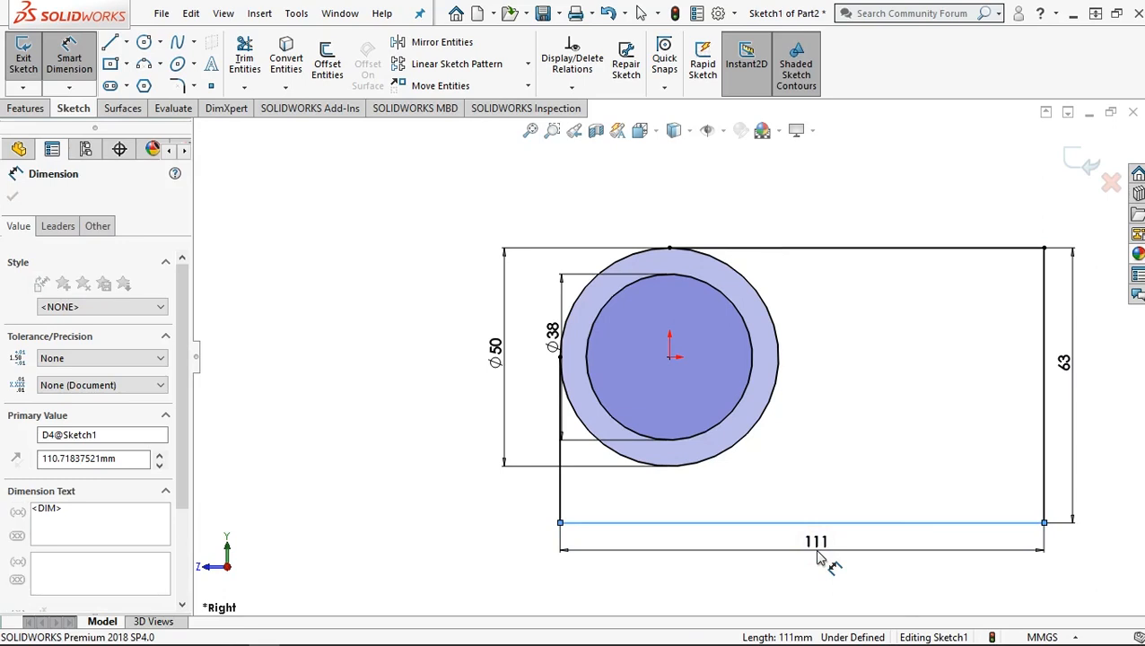
type("113")
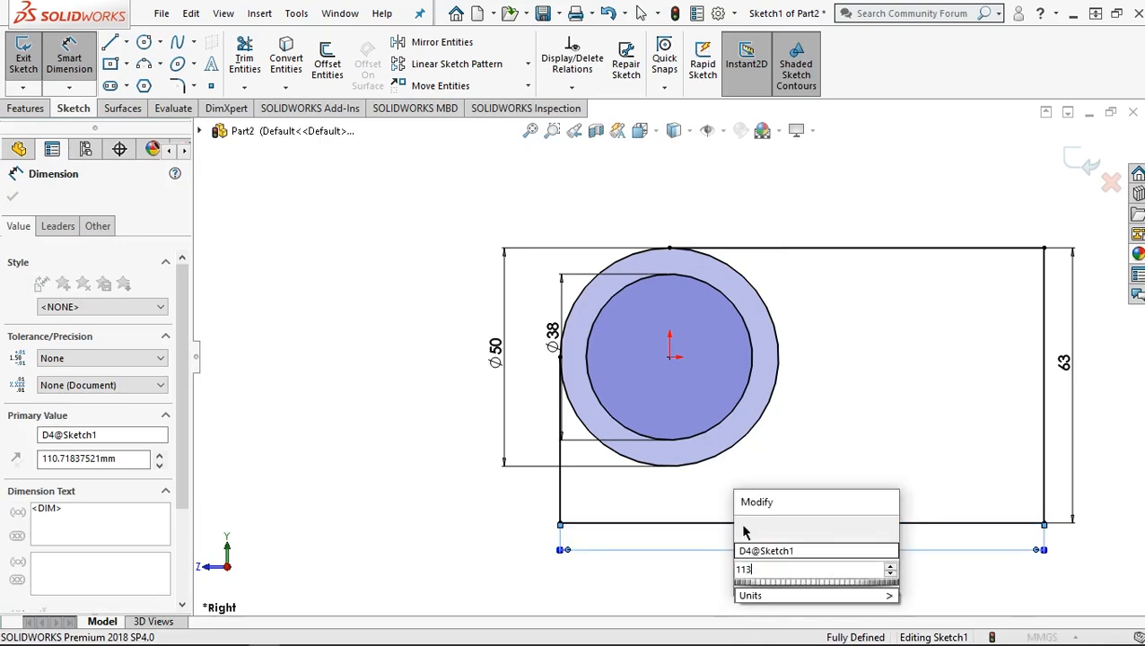
left_click(743, 528)
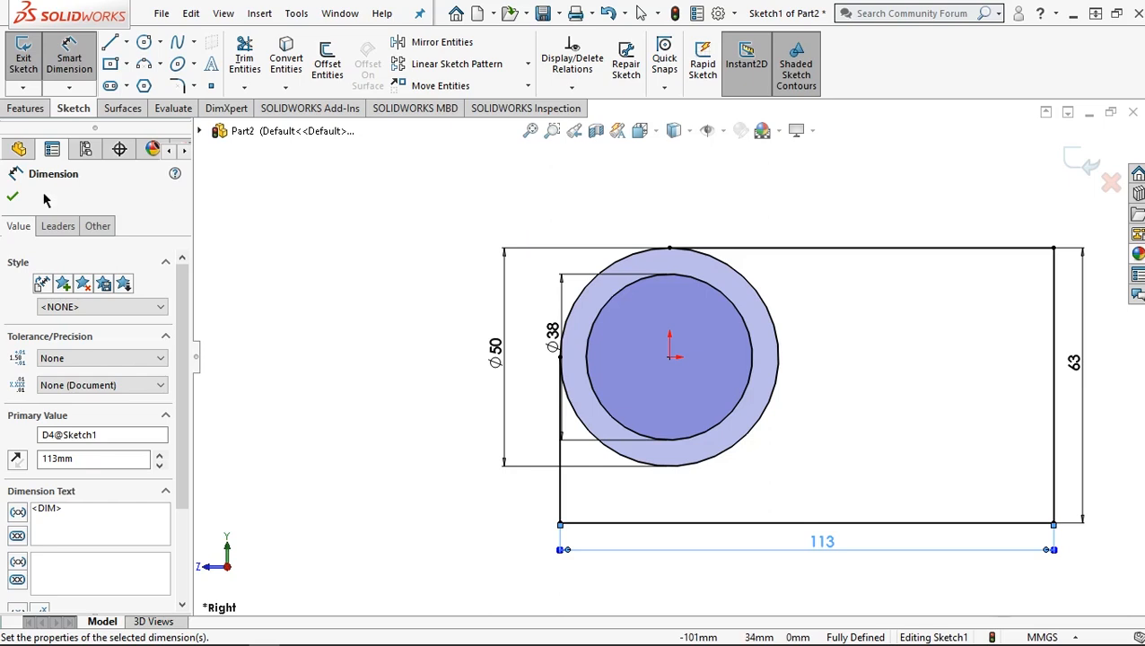
left_click(13, 197)
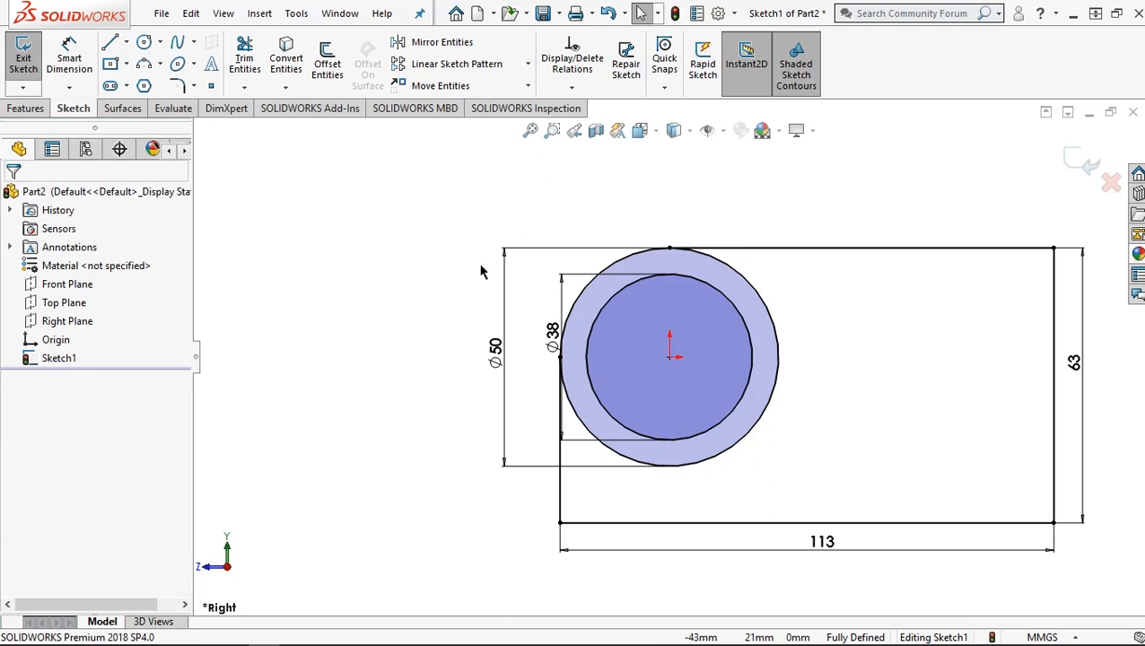
Step: Trim away the outer circle's arc inside the rectangular outline, keeping only the rounded upper-left corner
left_click(246, 61)
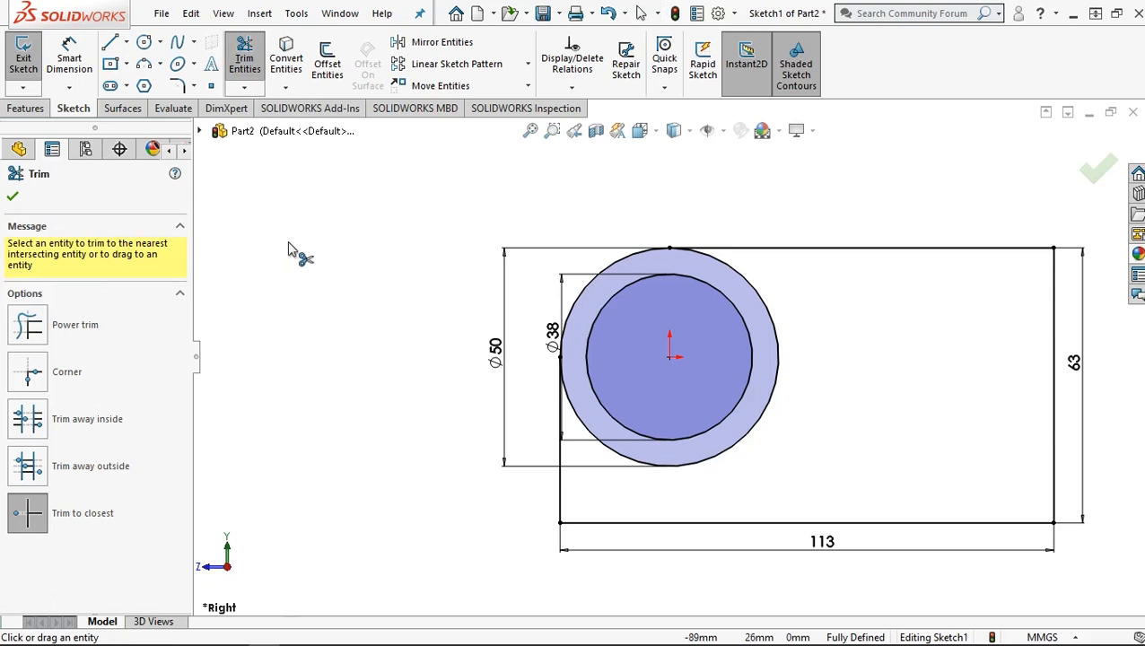
left_click(750, 281)
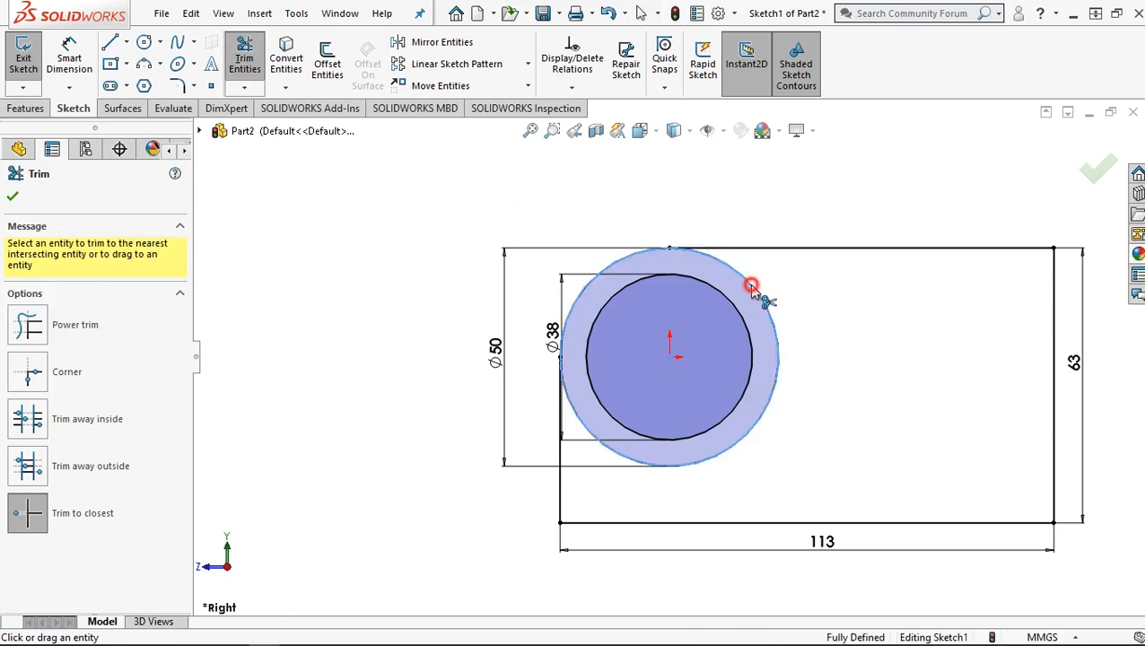
left_click(12, 197)
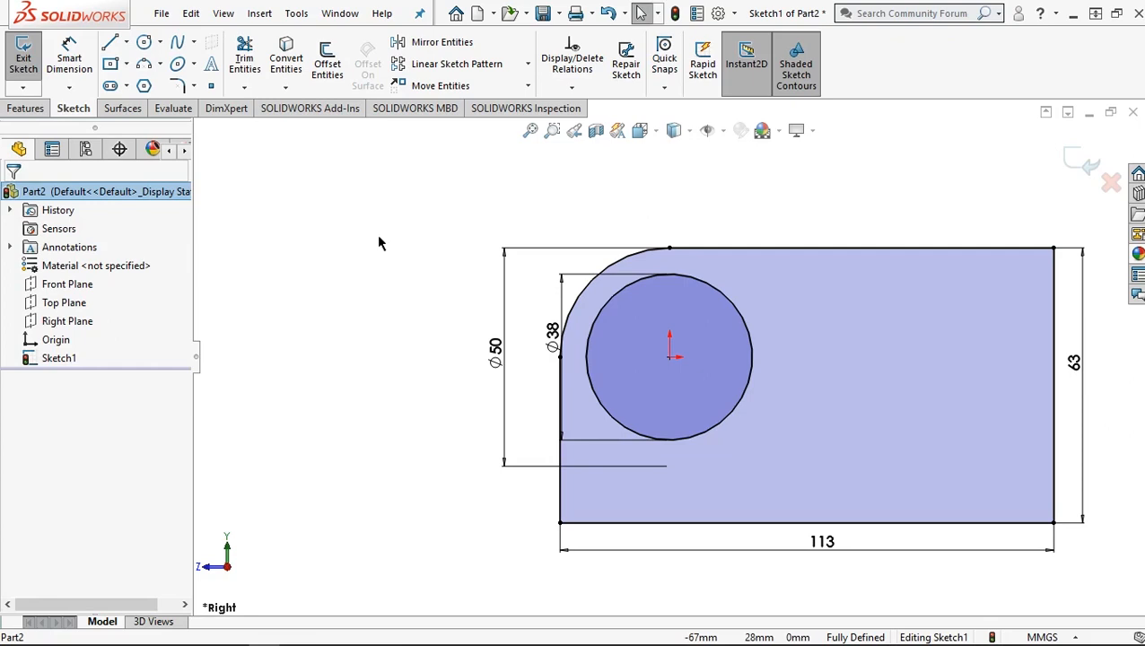
Step: Sketch a horizontal line across the outline between its left and right vertical lines, about 8 mm above the bottom line
left_click(110, 45)
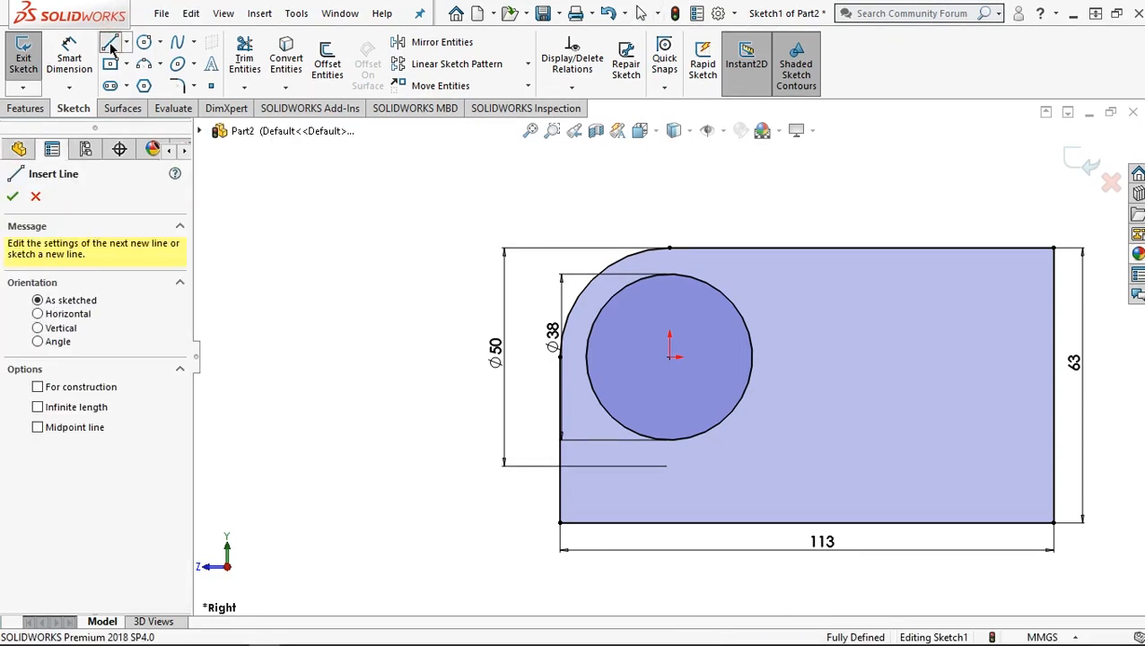
left_click(562, 494)
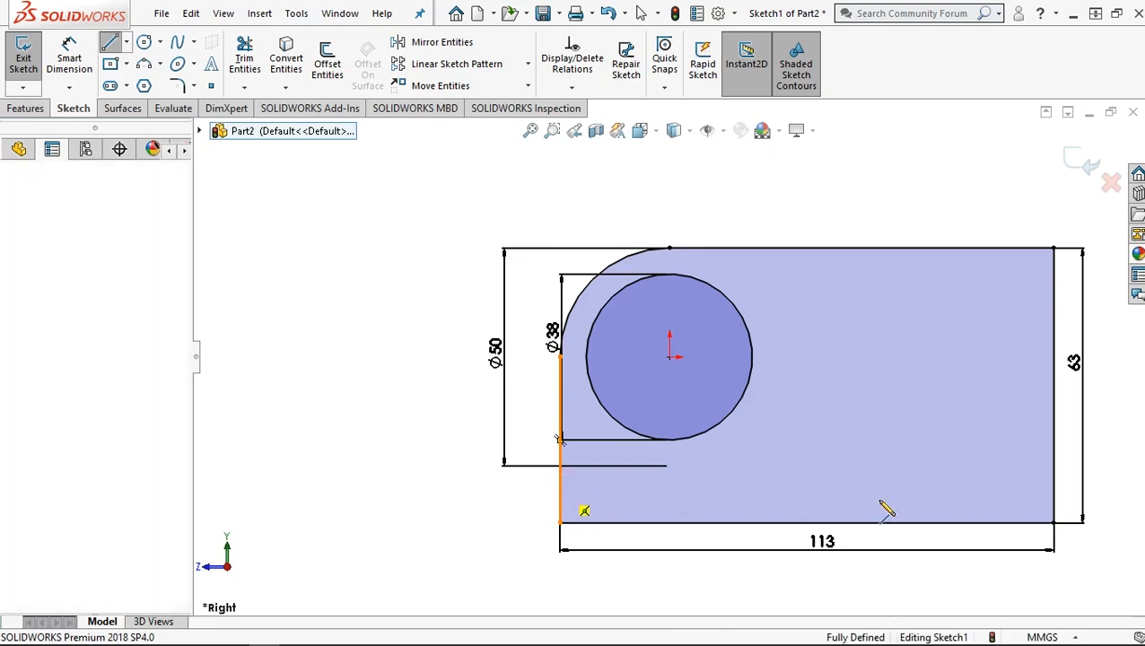
left_click(1052, 496)
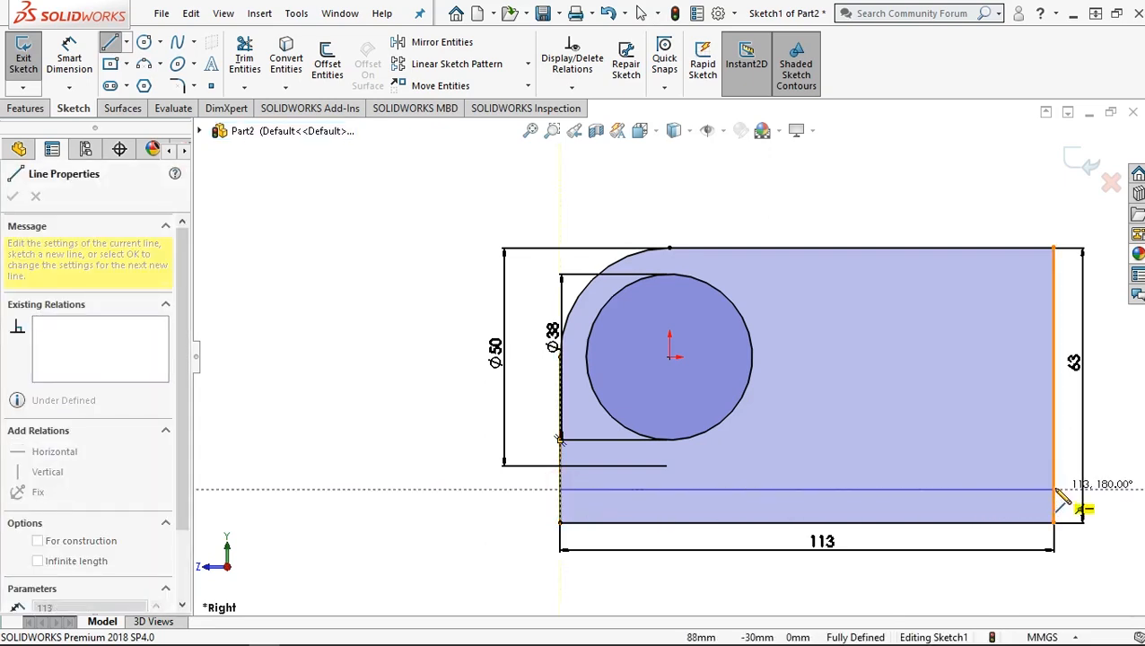
Step: Dimension the distance between the new horizontal line and the outline's bottom line and set it to 11 mm
left_click(73, 54)
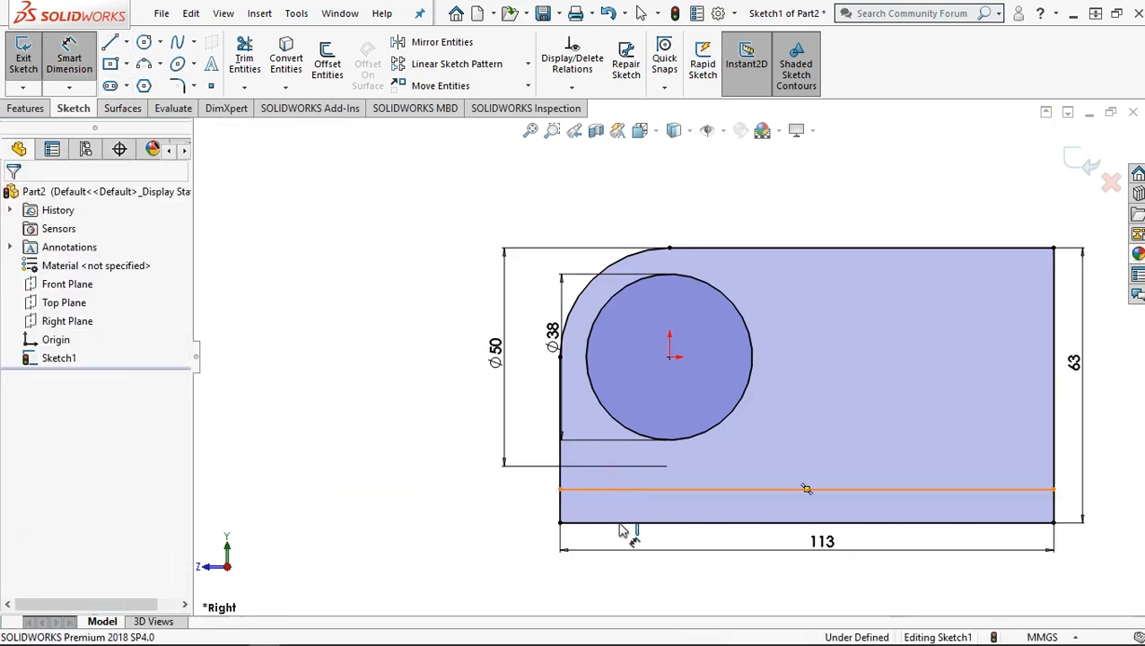
left_click(619, 489)
left_click(612, 522)
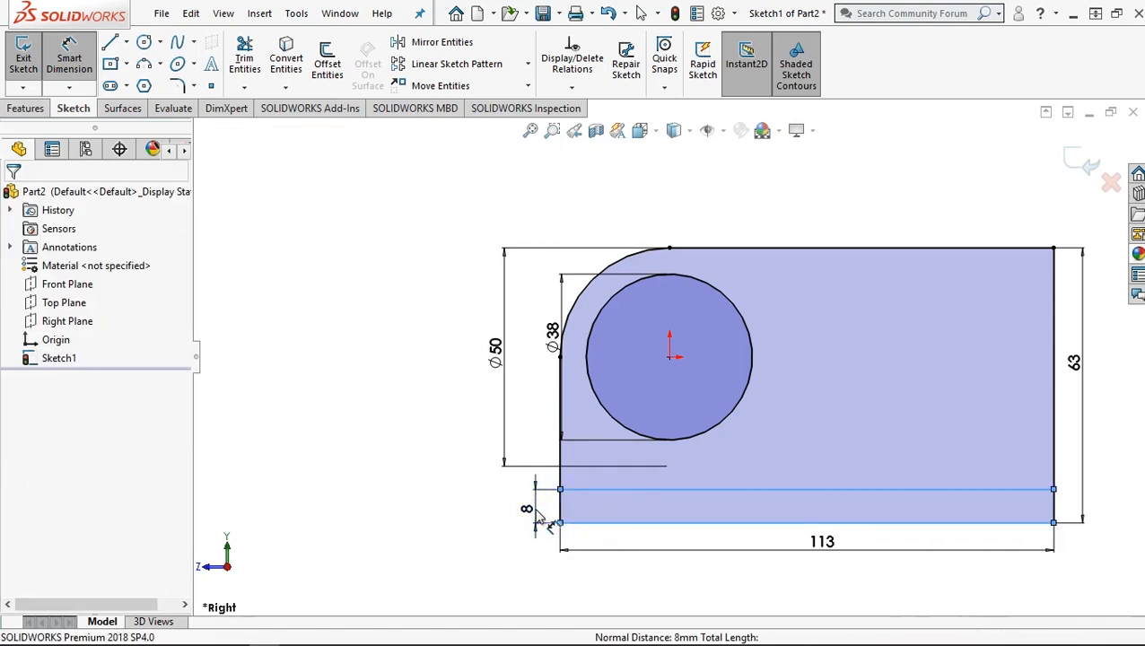
left_click(538, 515)
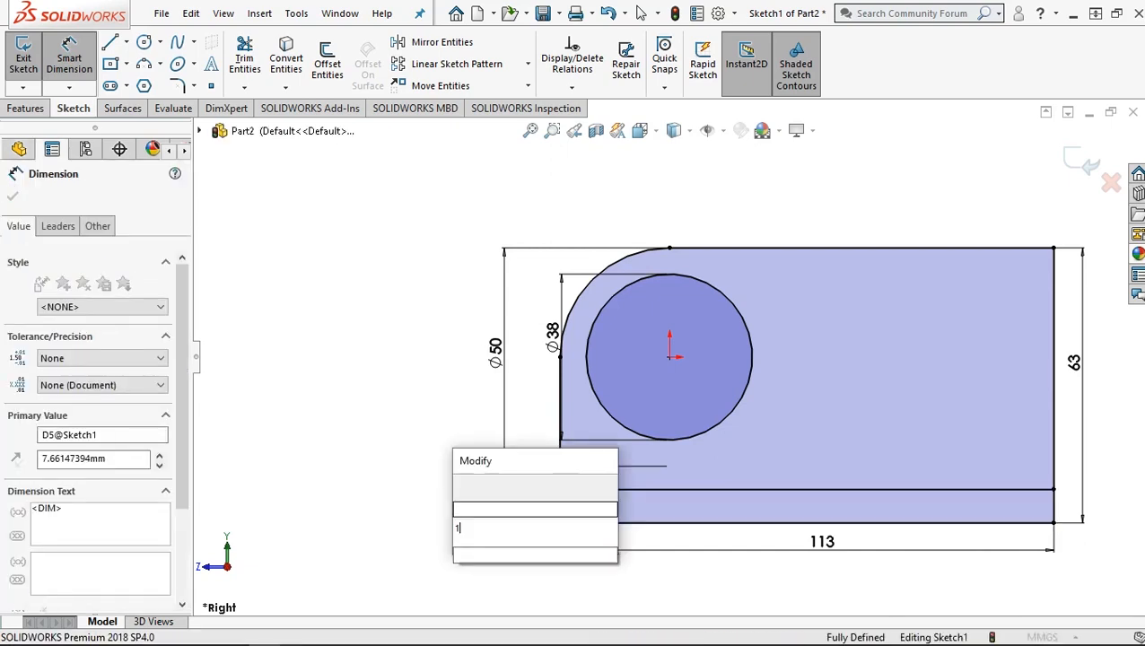
type("11")
left_click(464, 486)
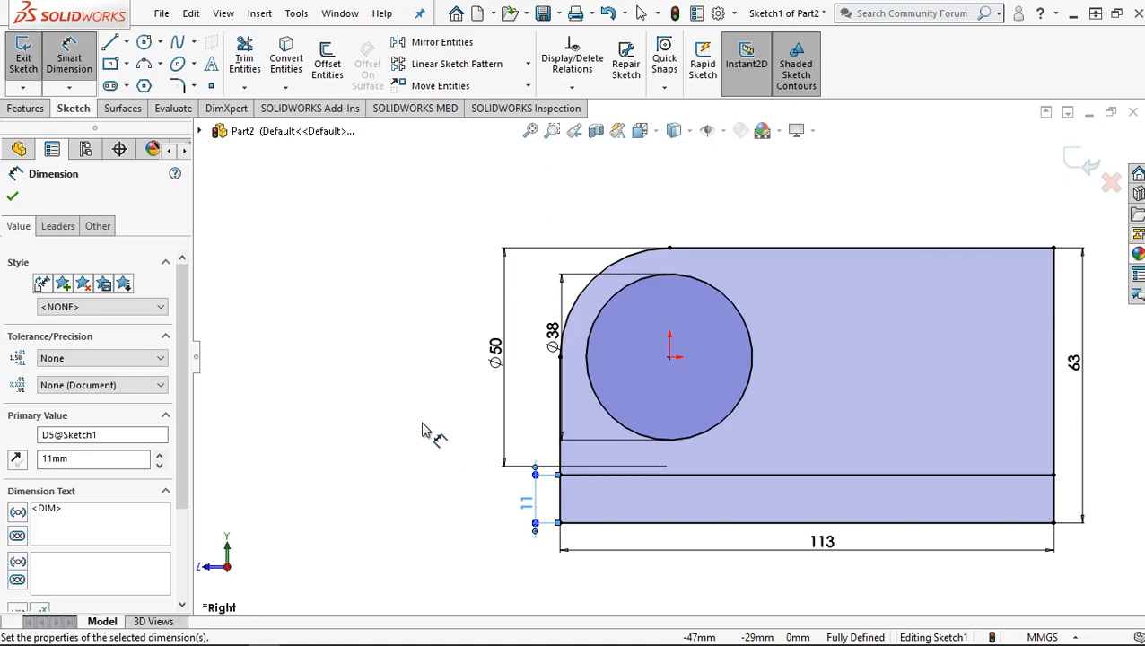
Step: Sketch connected lines from the left vertical line: about 109 mm diagonally up right, 28 mm right, and 21 mm down to the outline's upper-right corner
left_click(112, 43)
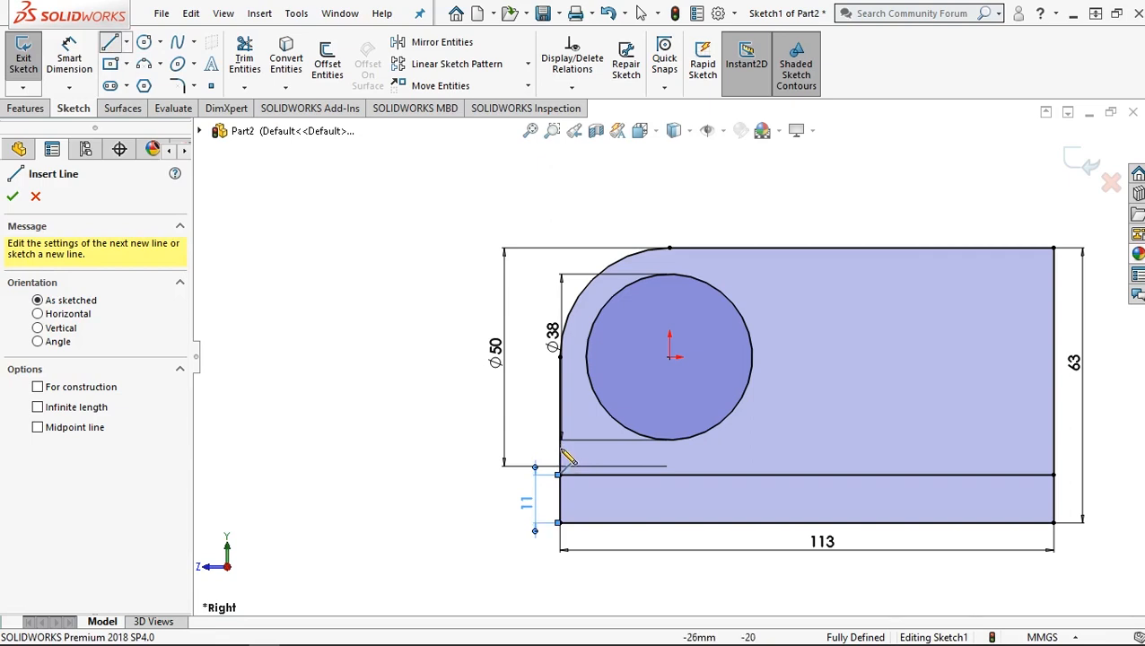
left_click(561, 453)
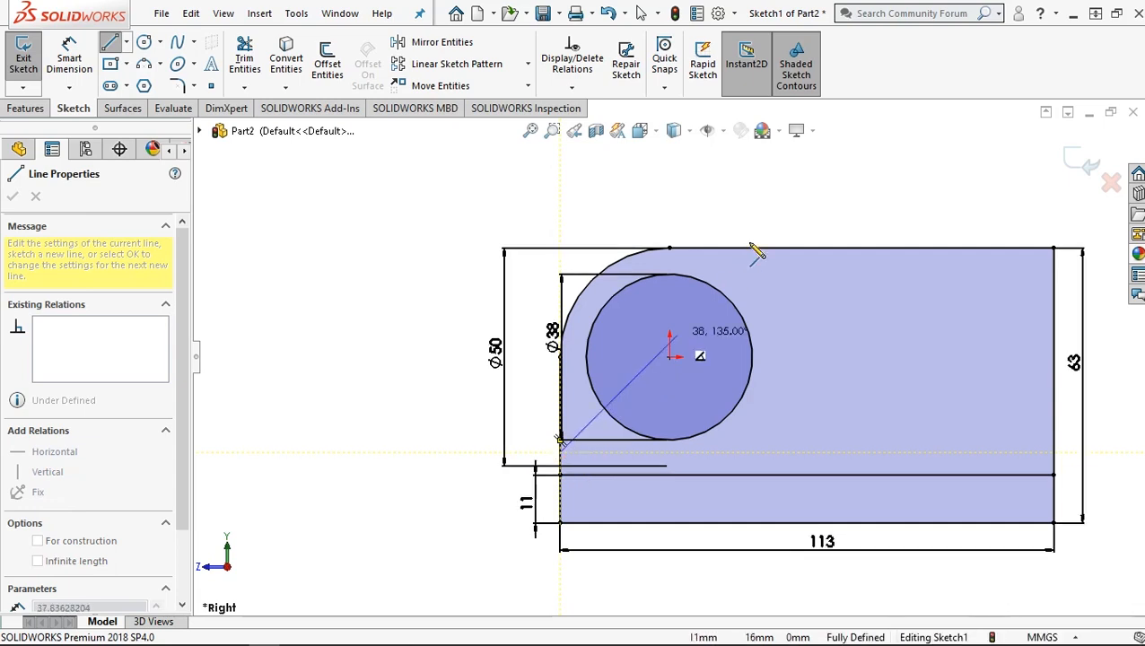
left_click(932, 155)
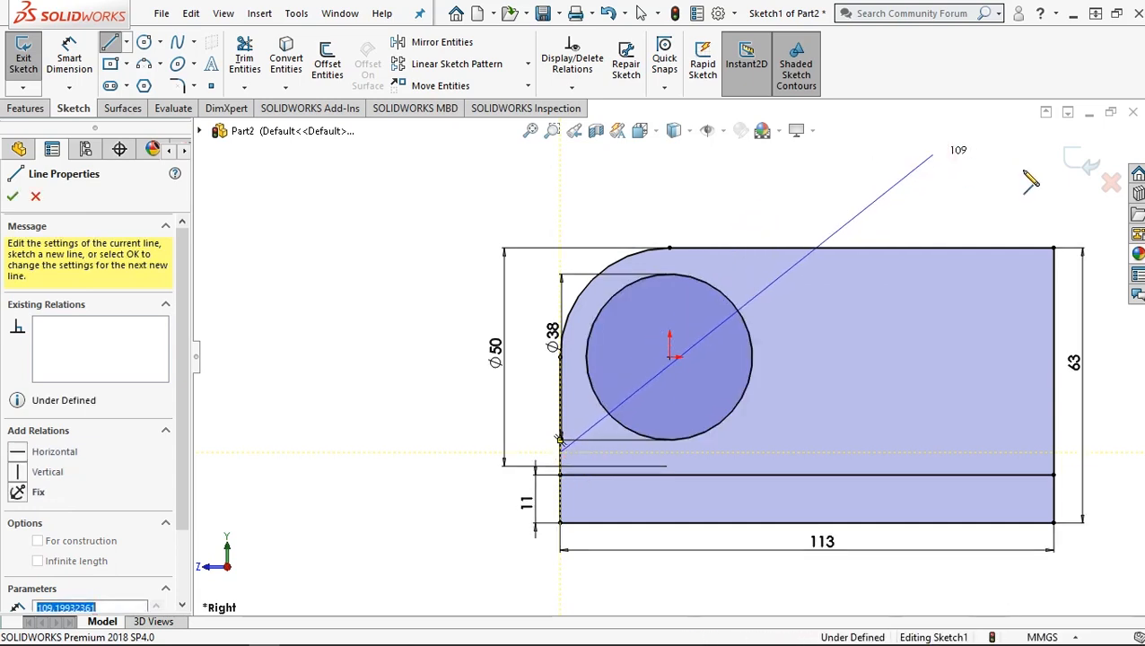
left_click(1055, 155)
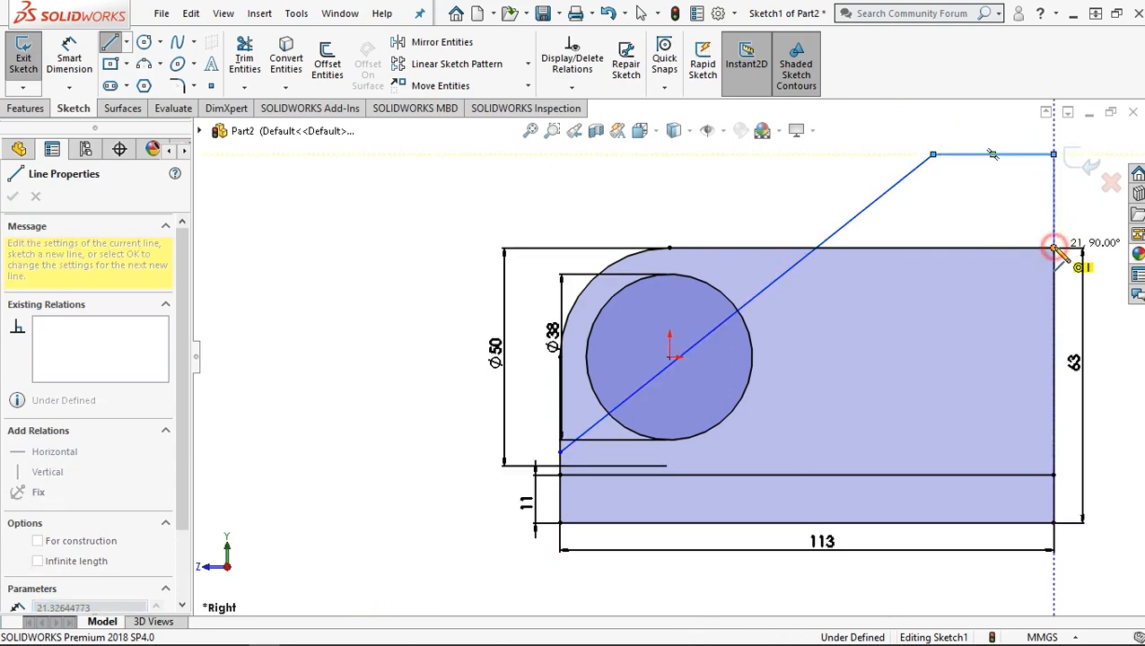
left_click(1053, 248)
Step: Dimension the diagonal line's lower endpoint from the outline's lower-left corner and set the height to 19 mm
left_click(75, 54)
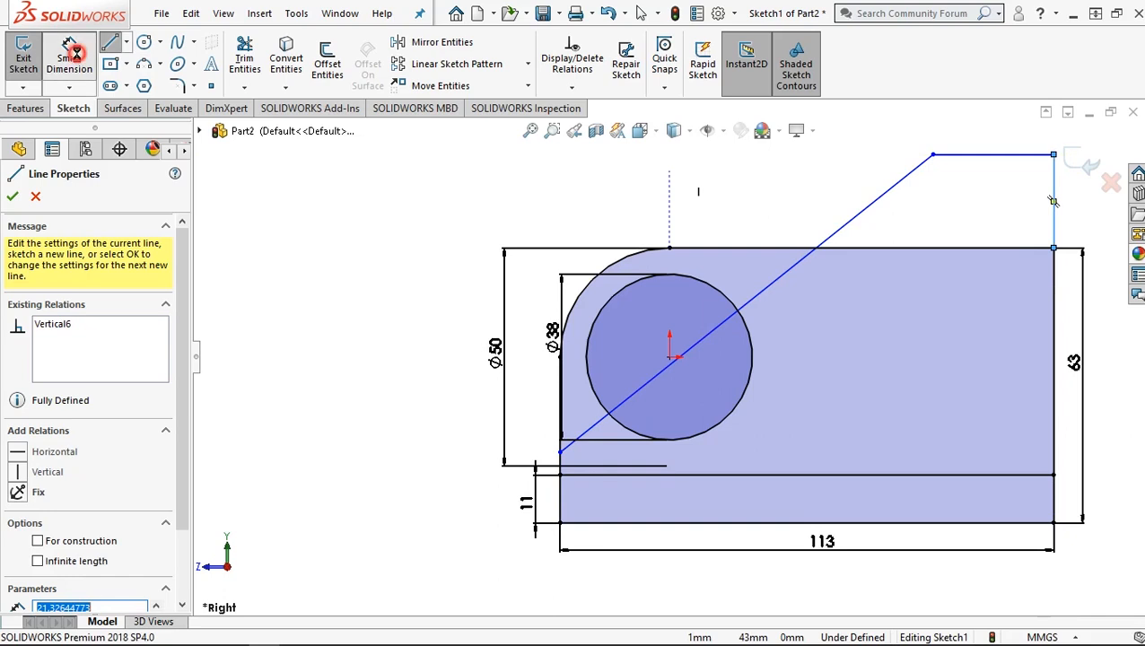
left_click(560, 452)
left_click(560, 523)
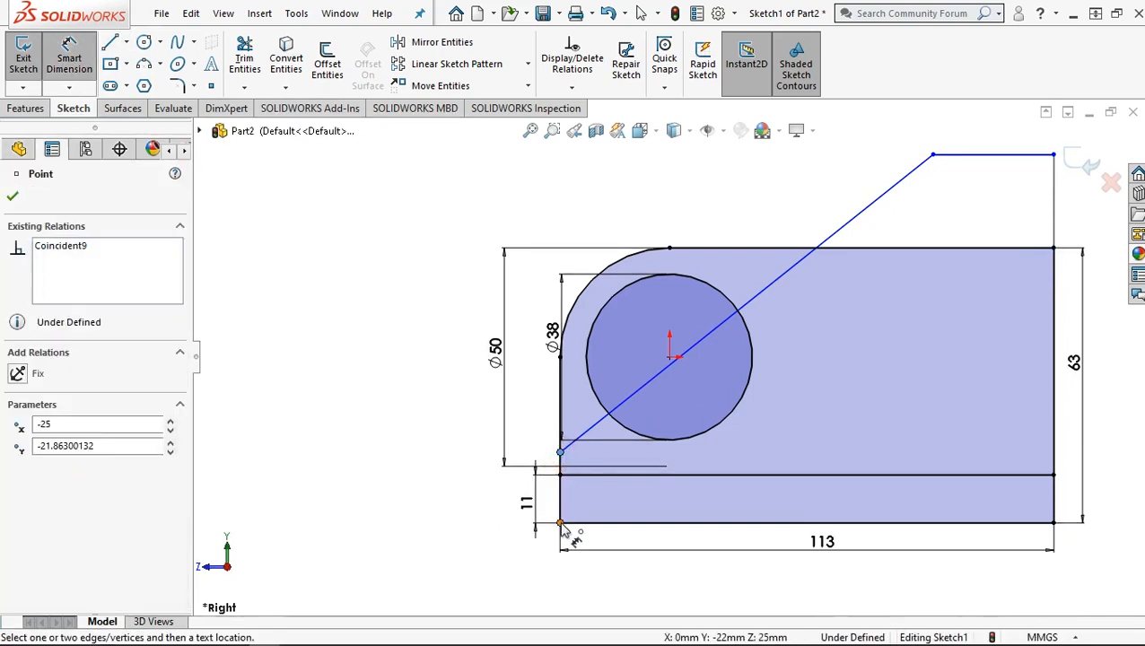
left_click(473, 500)
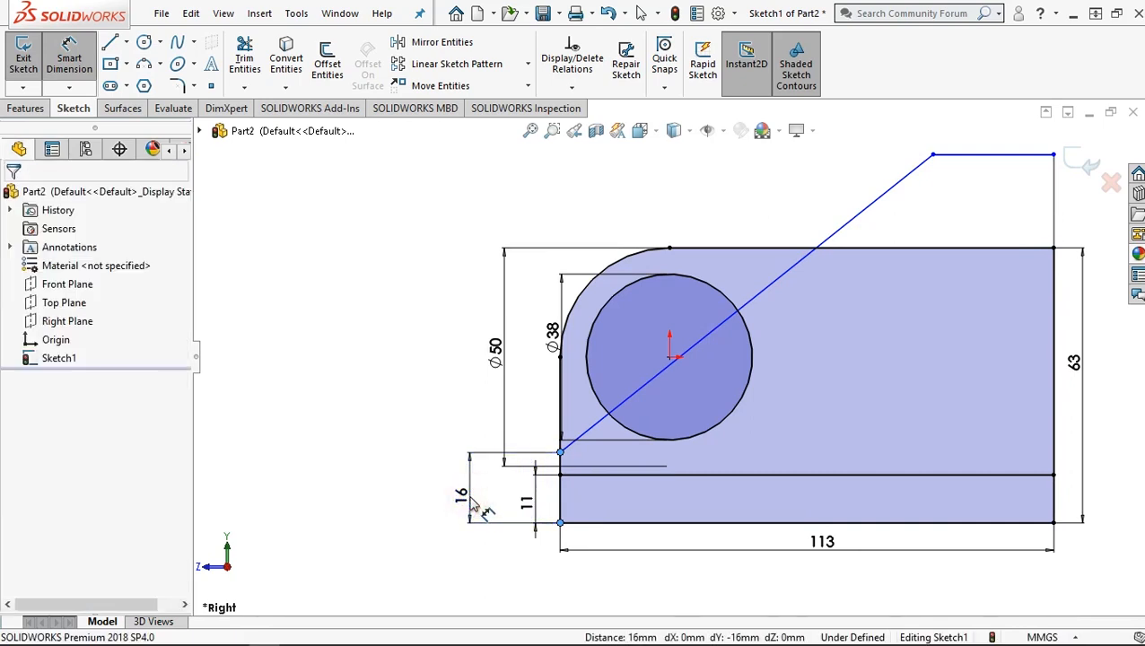
left_click(472, 500)
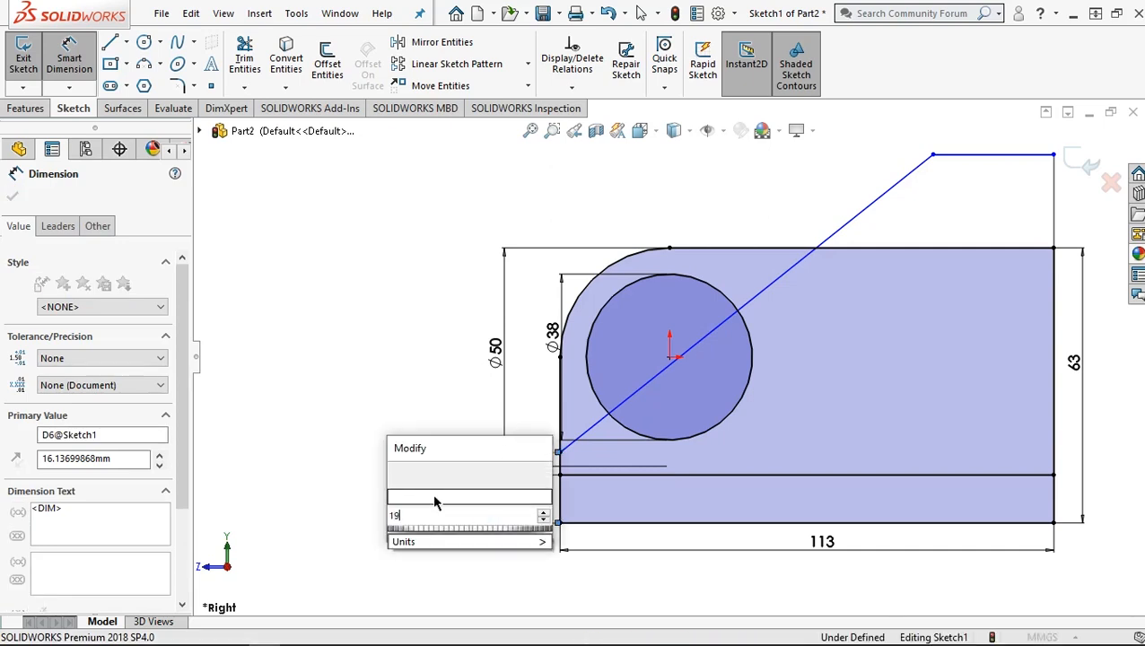
type("19")
left_click(398, 475)
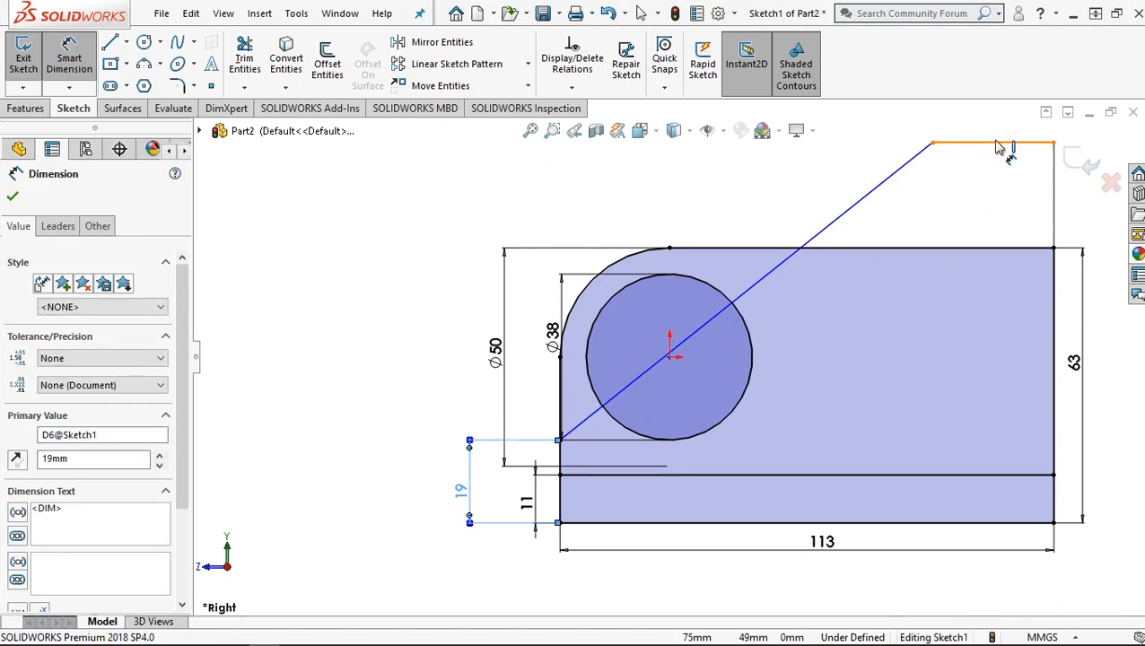
Step: Dimension the short horizontal line at the top of the diagonal and set its length to 38 mm
left_click(998, 139)
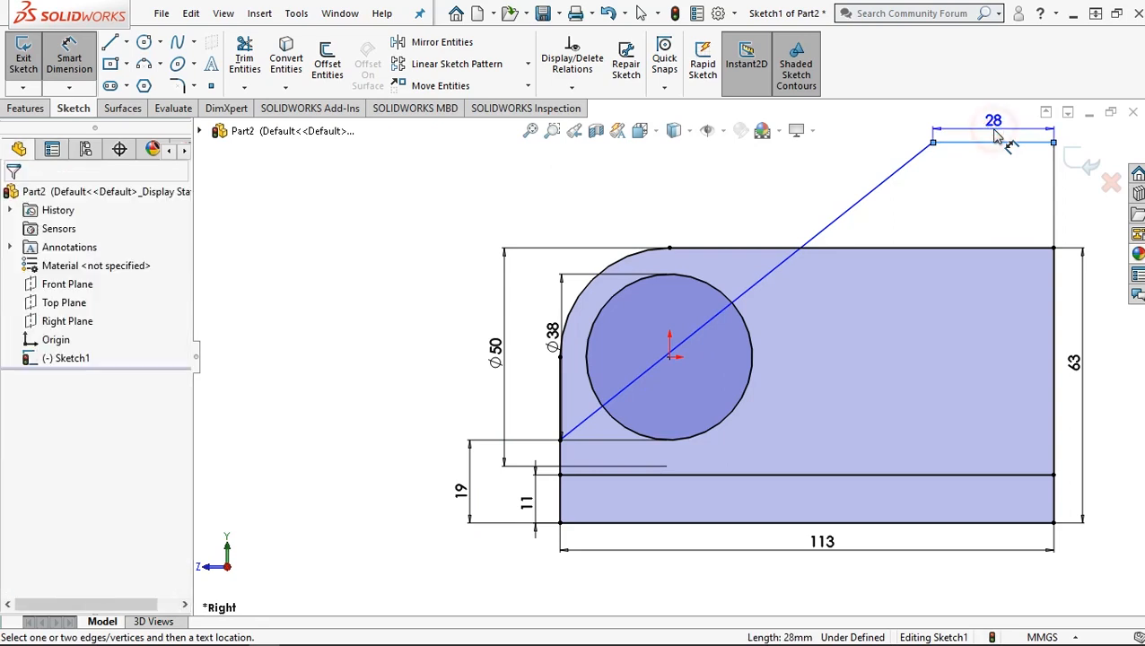
left_click(996, 135)
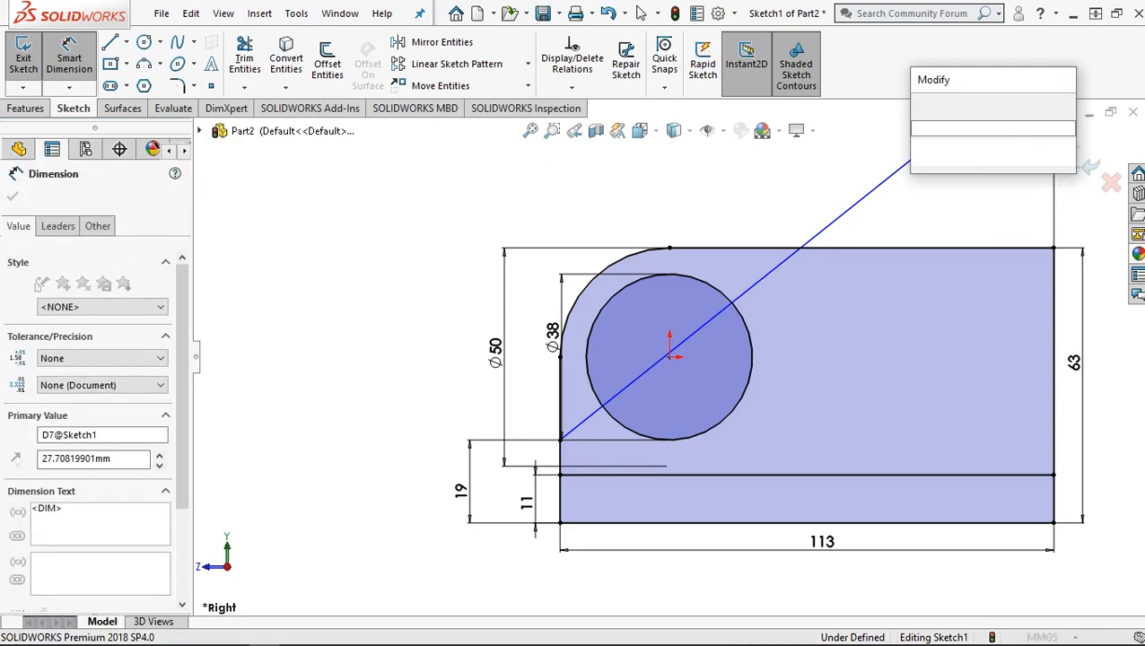
type("38")
left_click(919, 108)
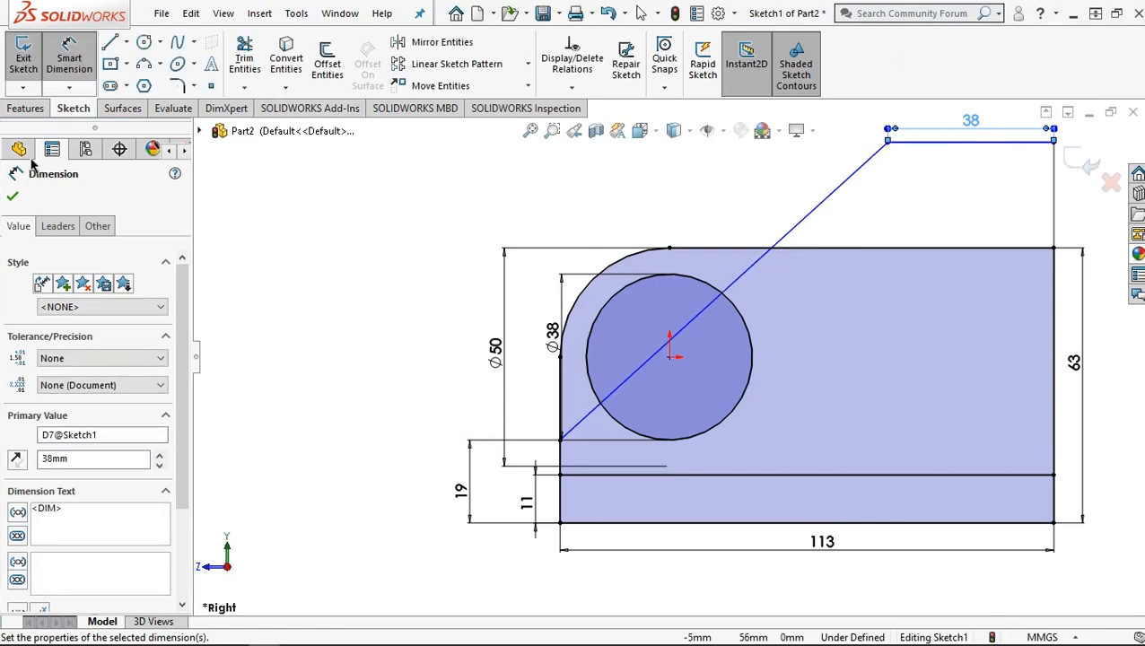
Step: Sketch connected lines from the inner horizontal line's right end: about 12 mm up, 45 mm left, and 12 mm down onto that line
left_click(110, 47)
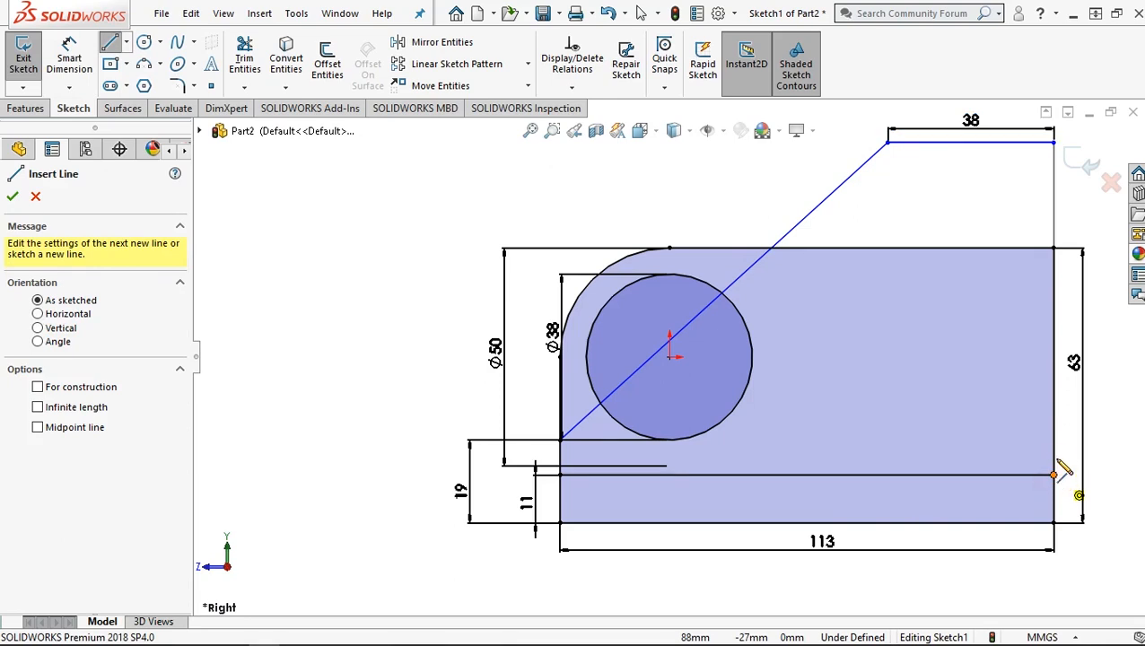
left_click(1055, 472)
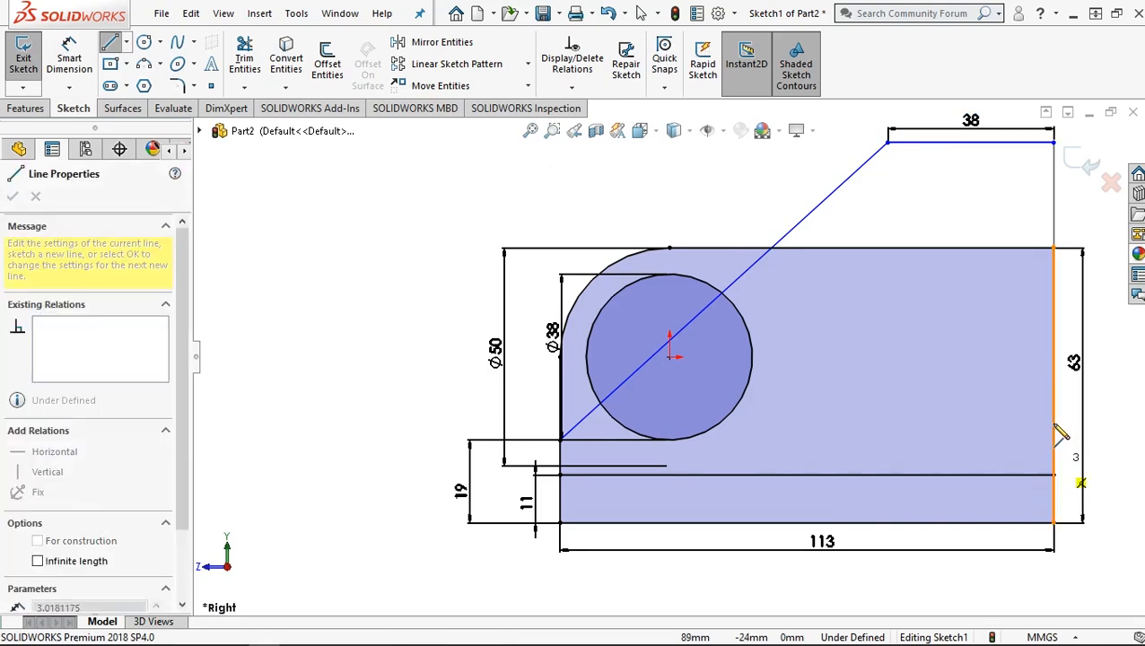
left_click(1053, 420)
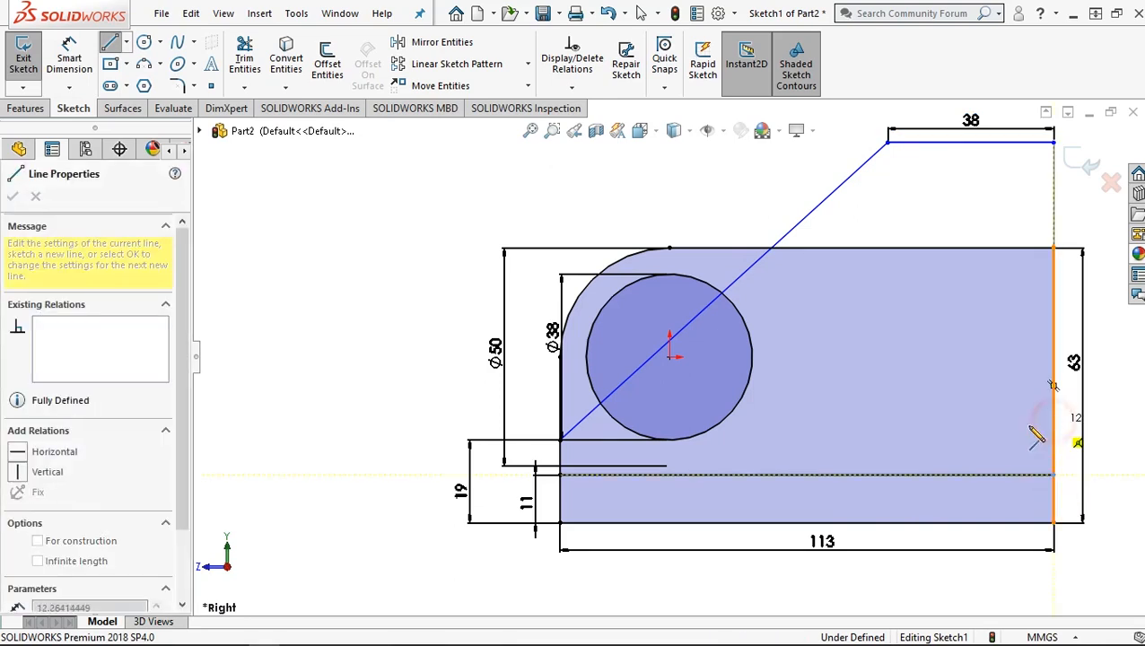
left_click(858, 419)
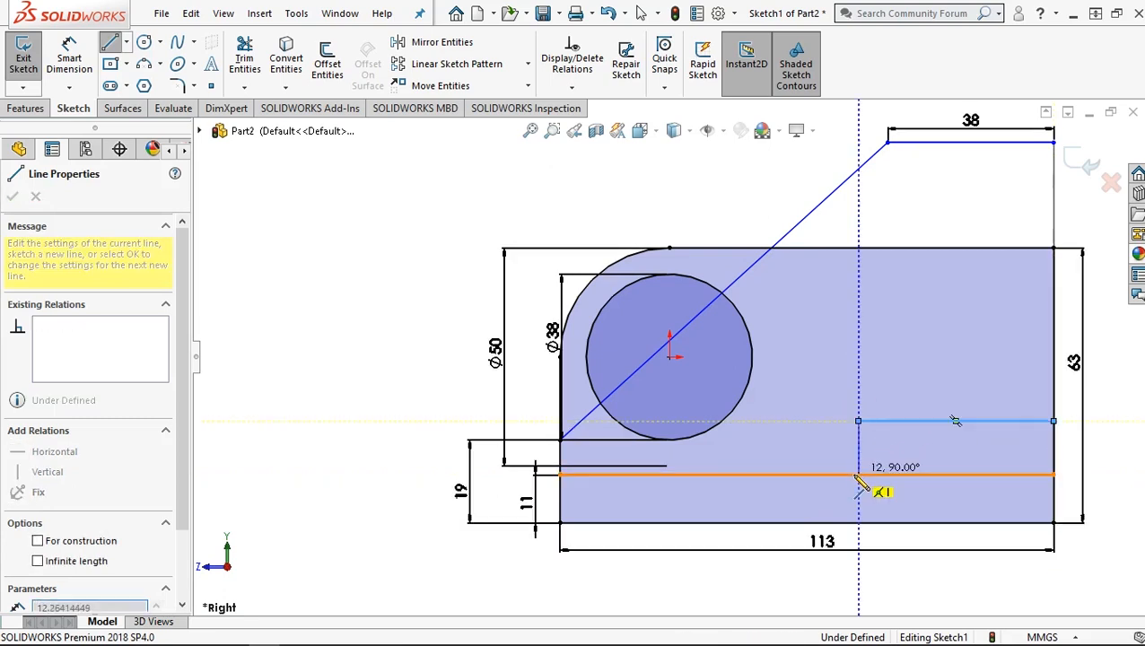
left_click(859, 475)
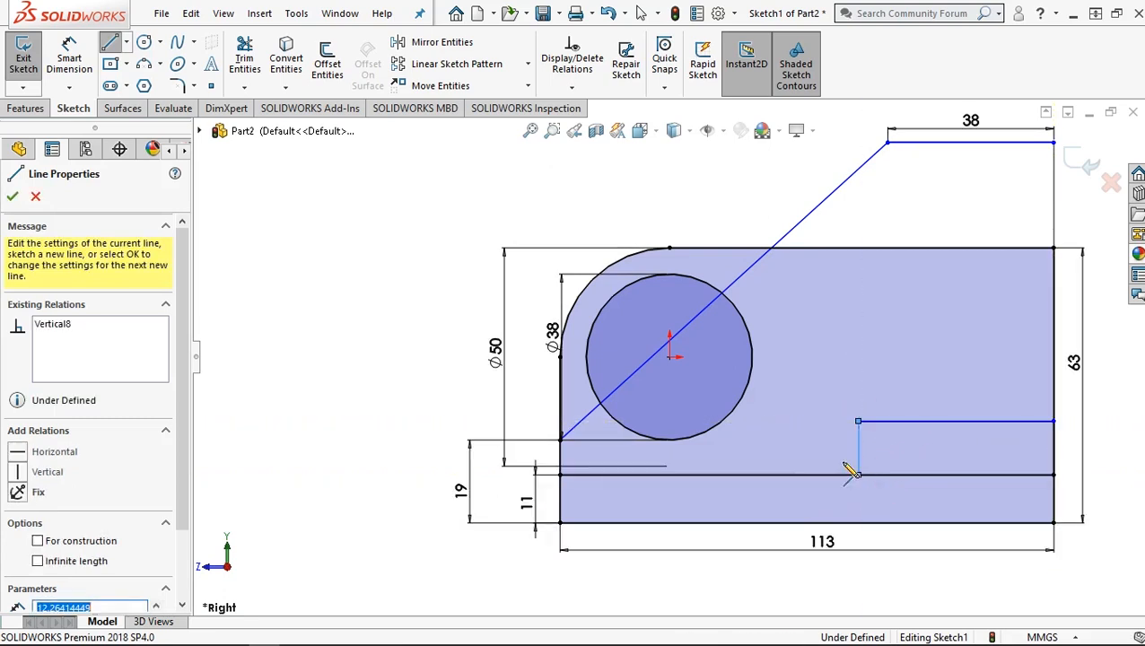
key("Escape")
key("Escape")
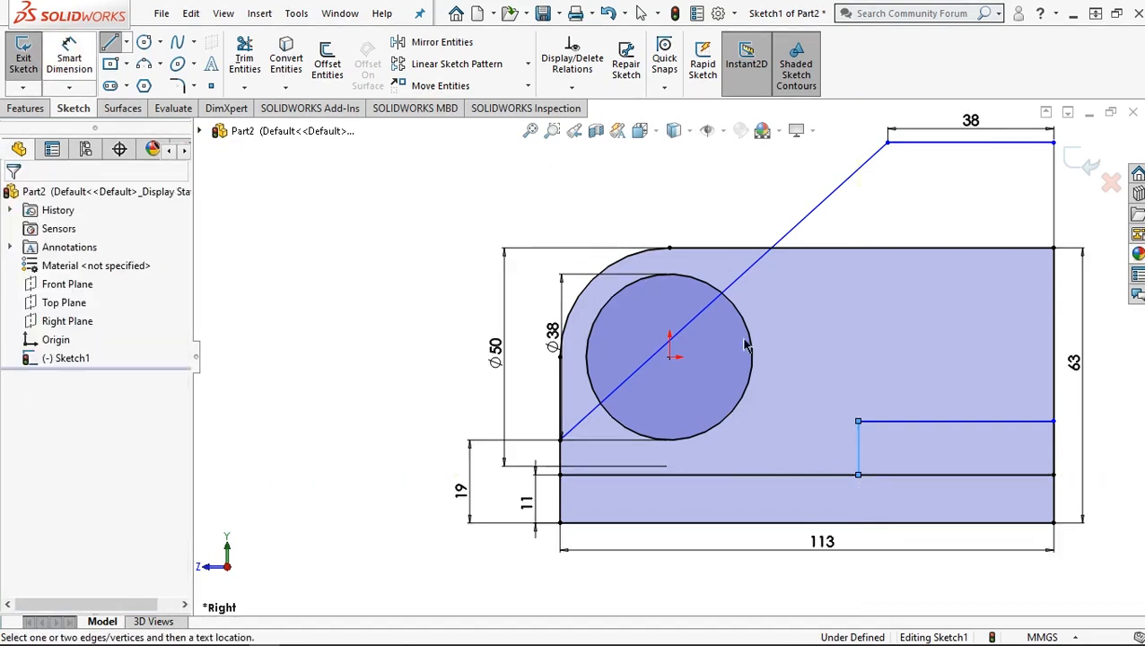
Step: Dimension the short vertical line of the small lower-right rectangle and set its length to 16 mm
left_click(857, 438)
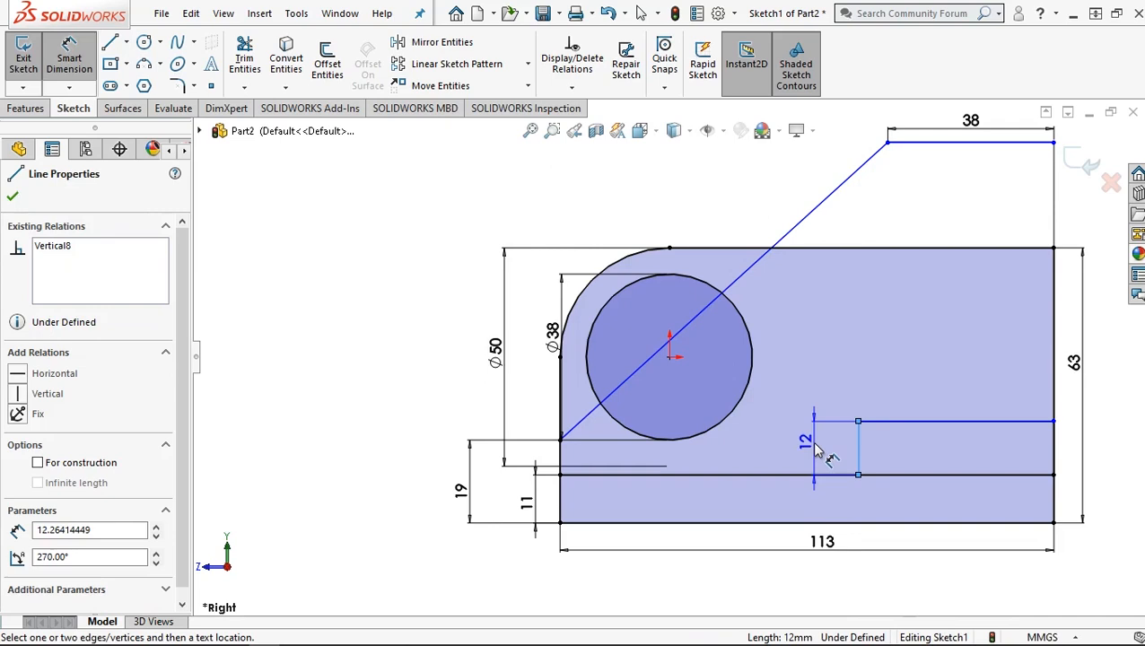
left_click(818, 452)
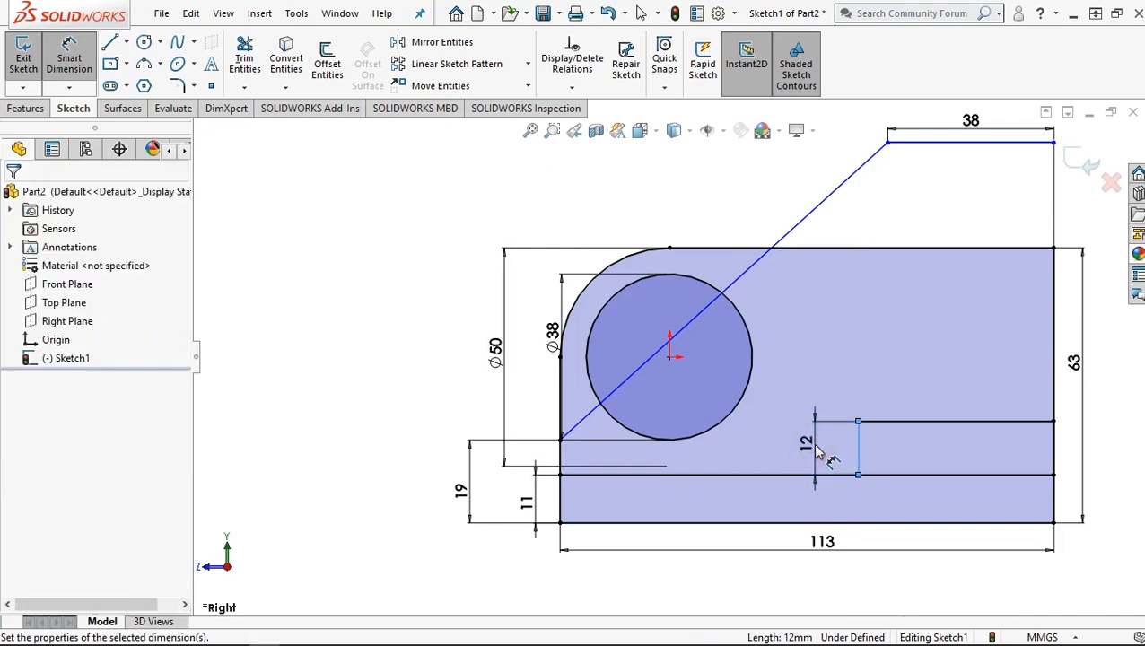
type("16")
left_click(744, 422)
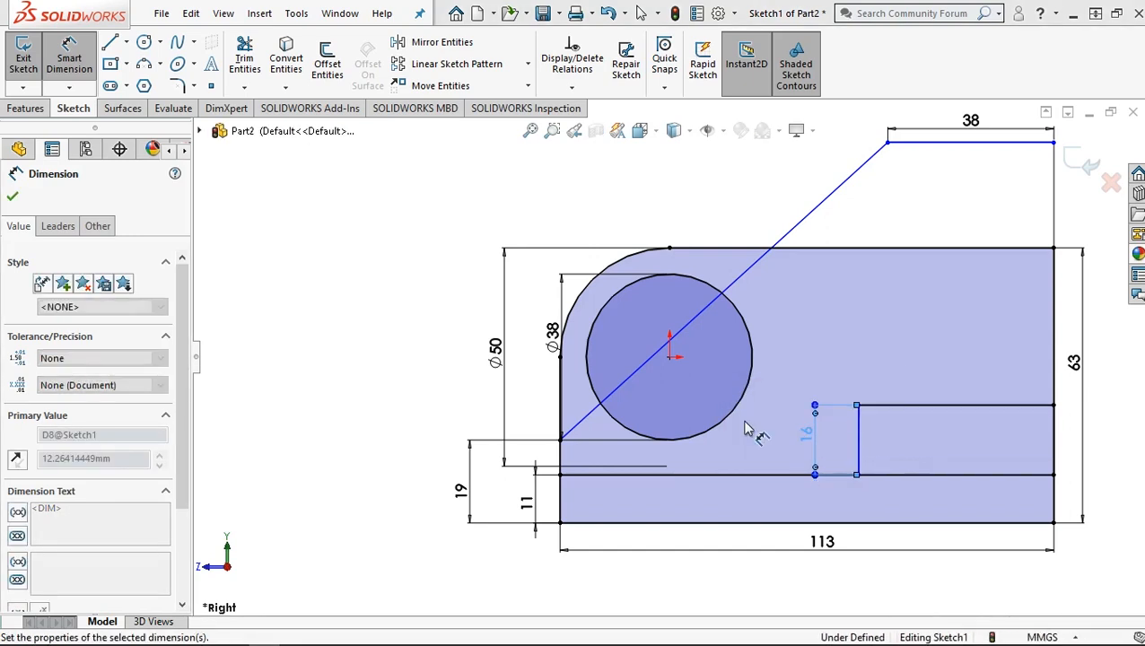
Step: Dimension the top line of the small lower-right rectangle and set its length to 35+11 mm
left_click(933, 408)
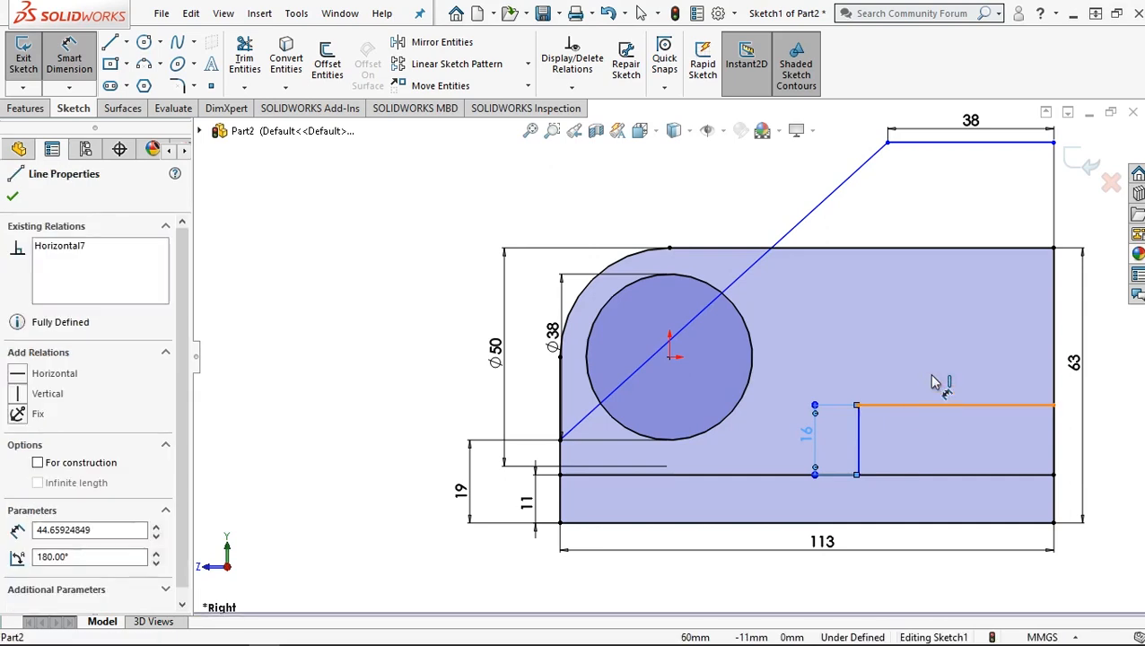
left_click(936, 379)
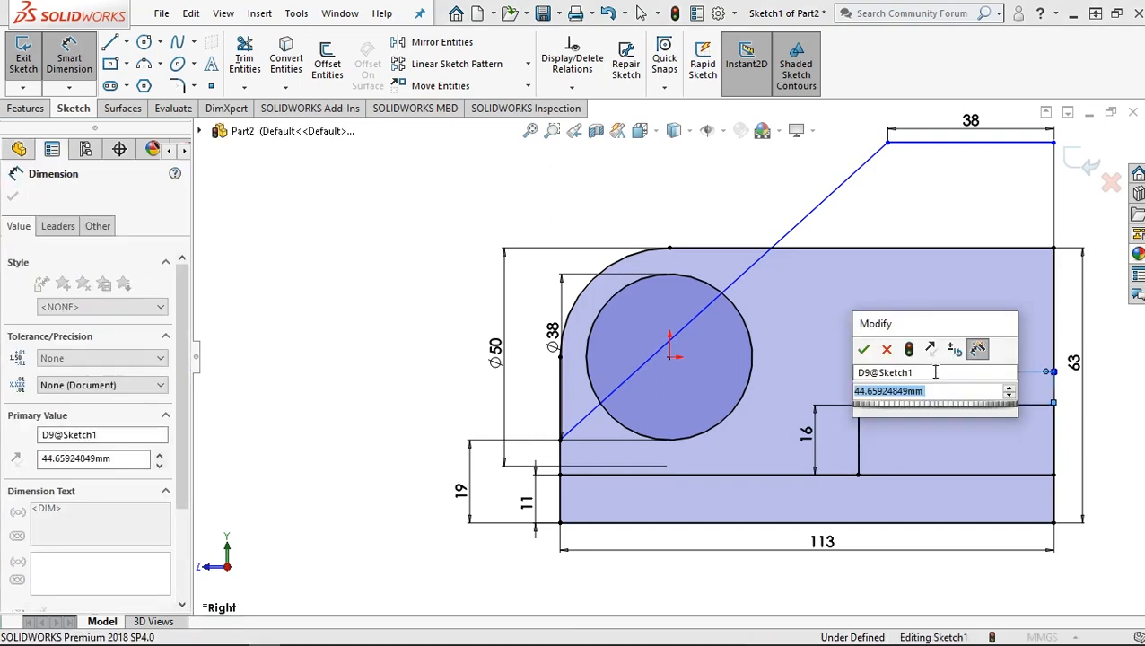
type("35+")
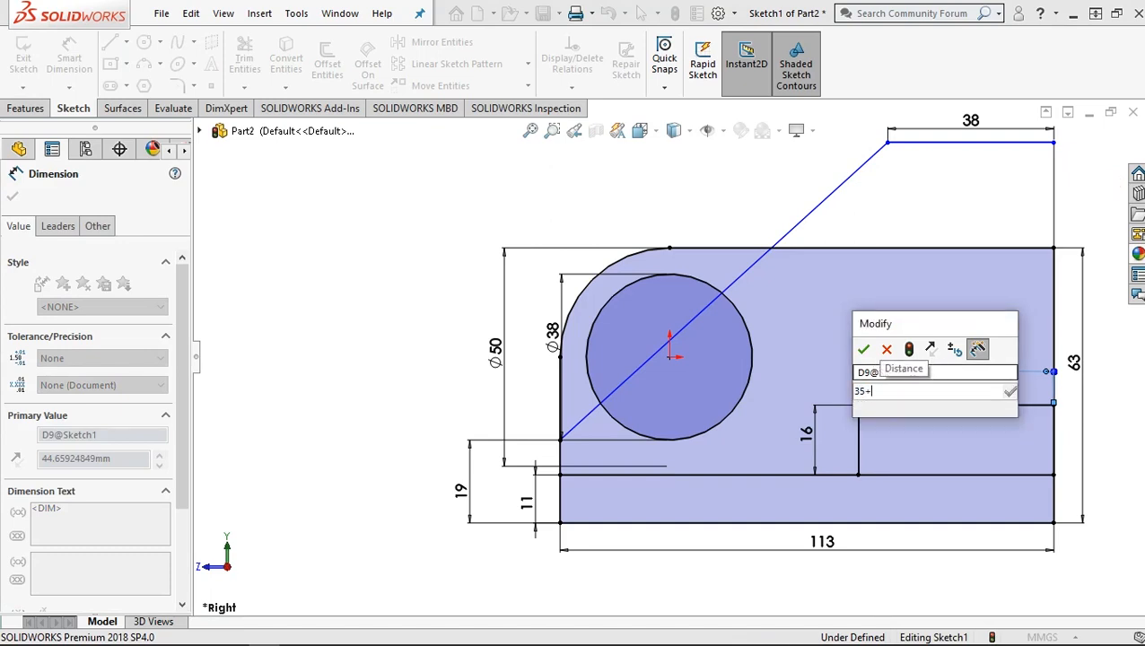
type("11")
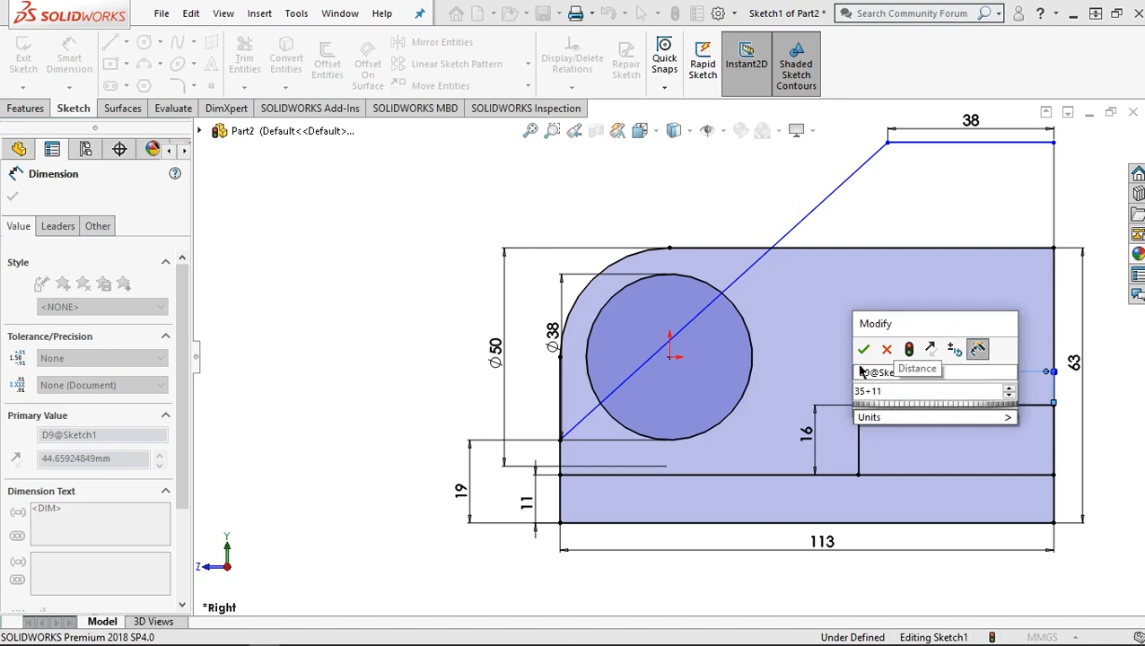
left_click(867, 351)
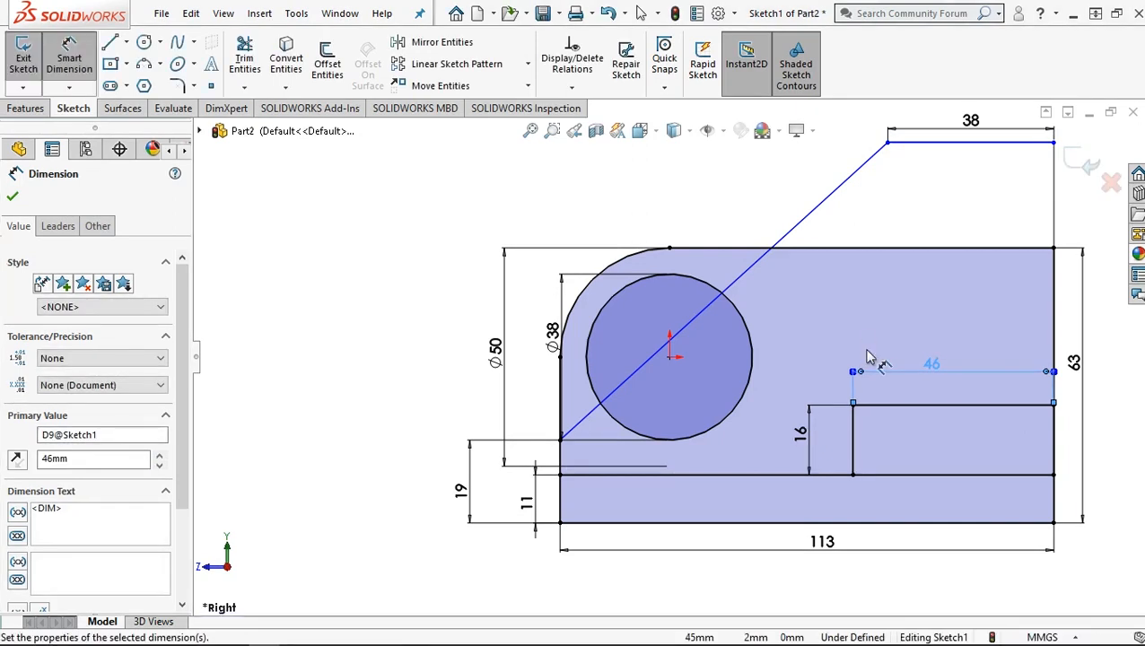
left_click(12, 197)
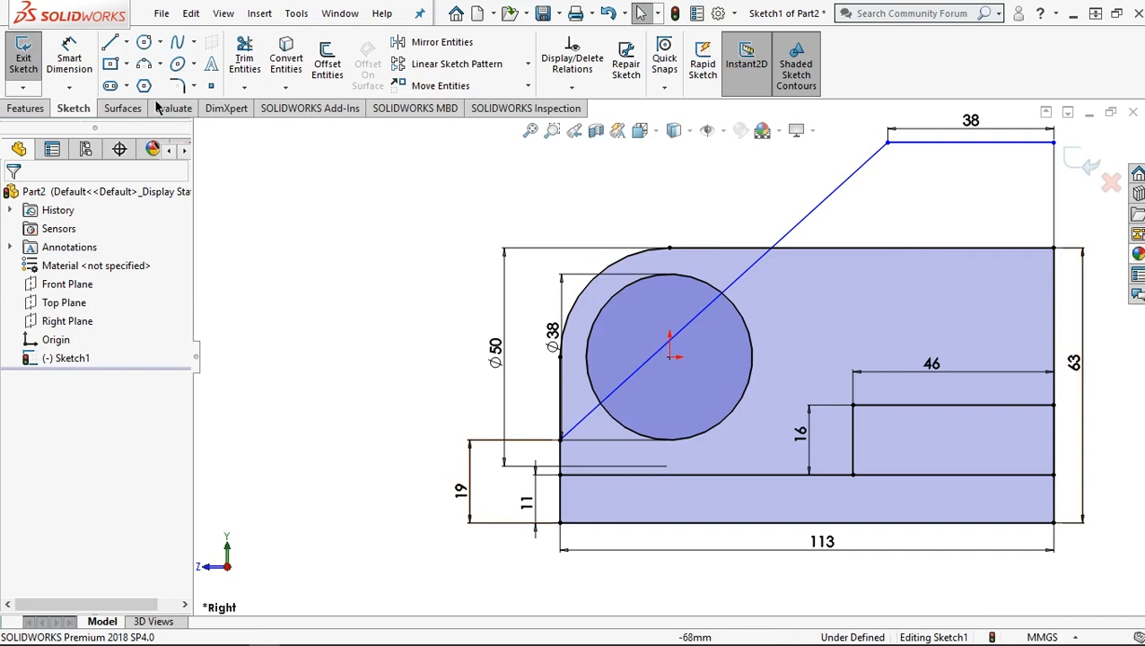
Step: Start a boss extrude of the sketch with 11 mm depth, picking the main region, the small rectangle and the bottom strip
left_click(24, 109)
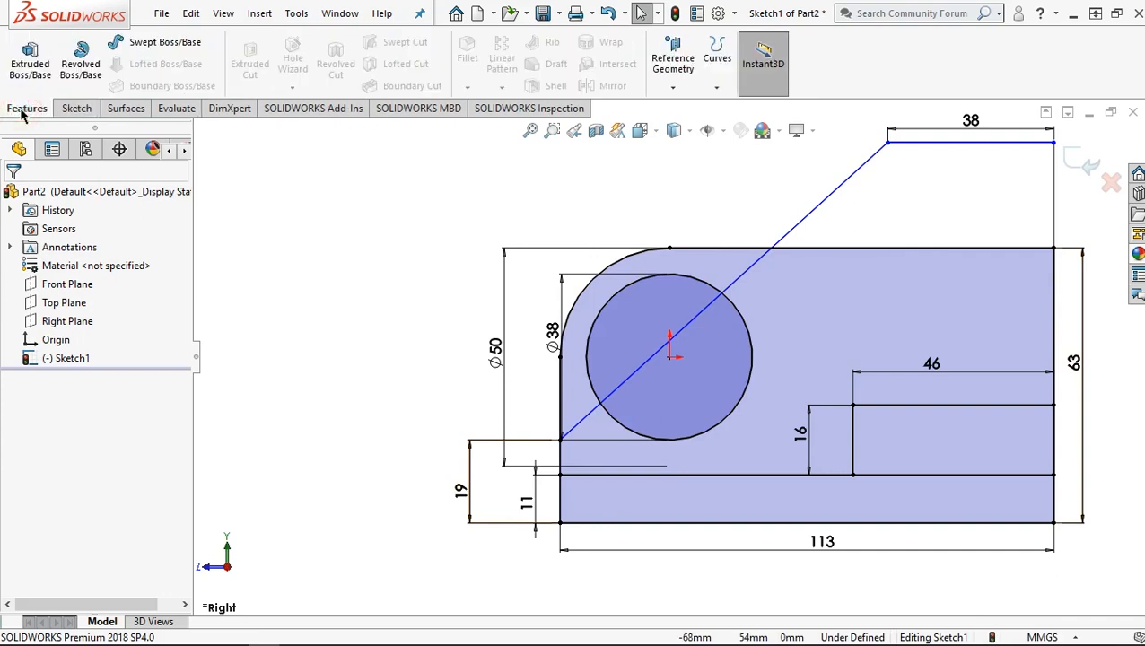
left_click(32, 62)
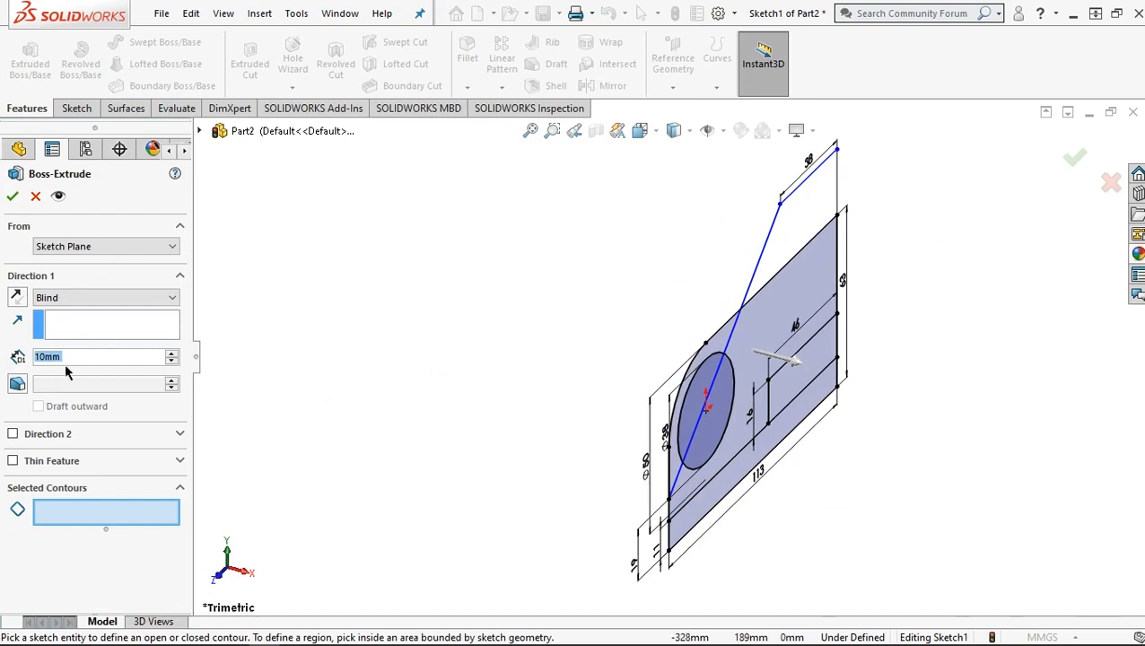
type("11")
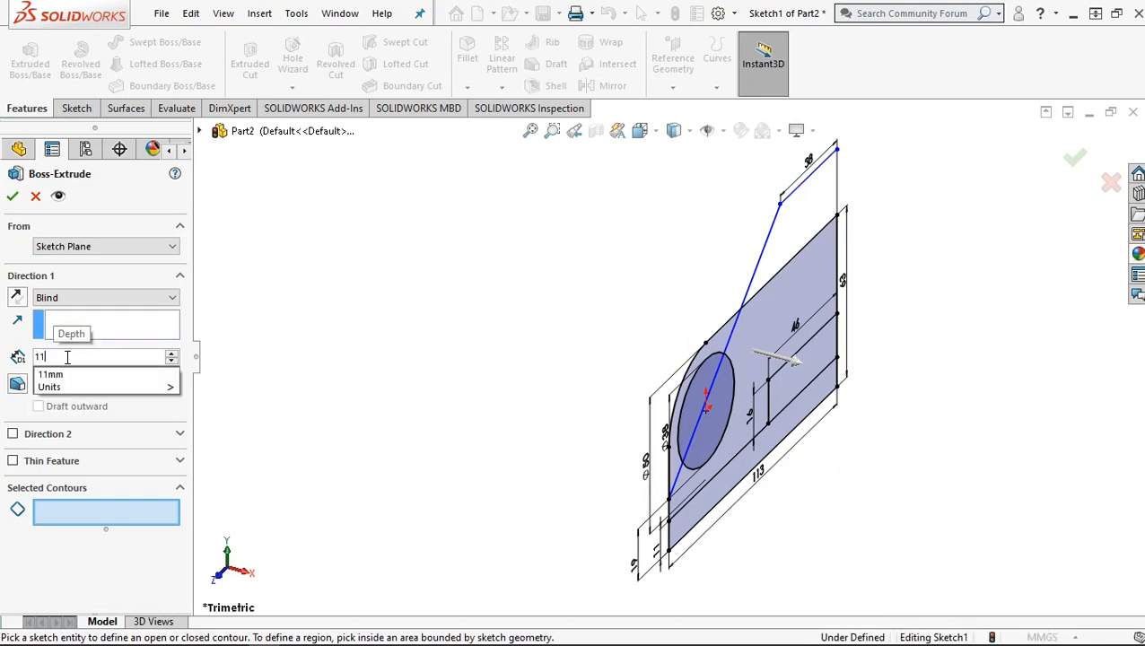
left_click(783, 316)
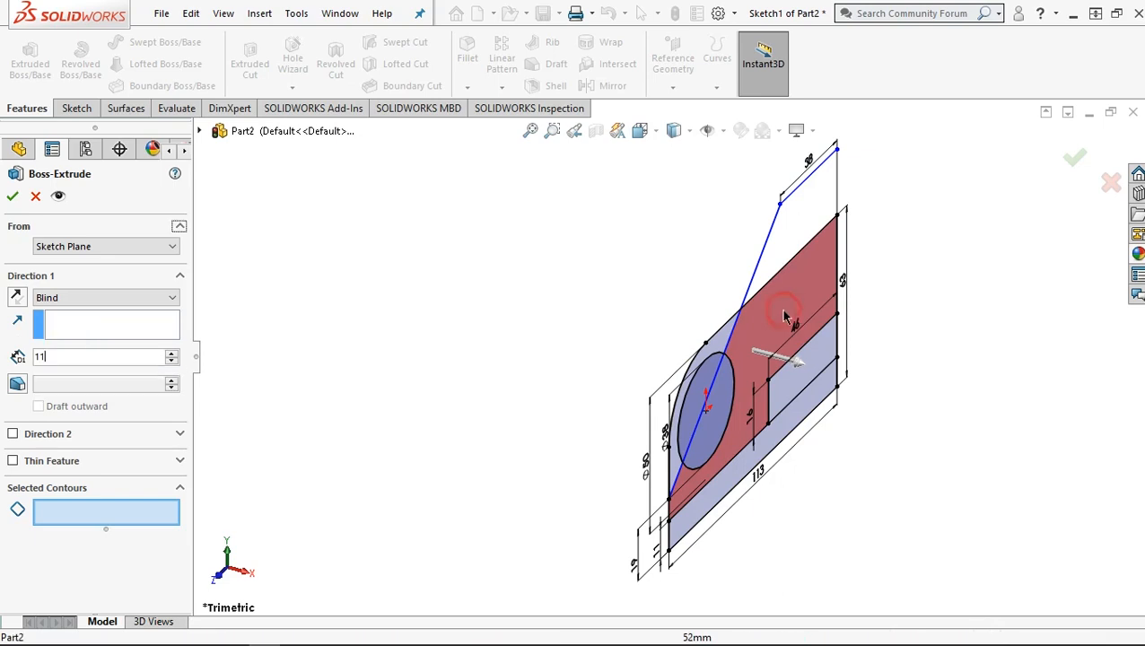
left_click(785, 397)
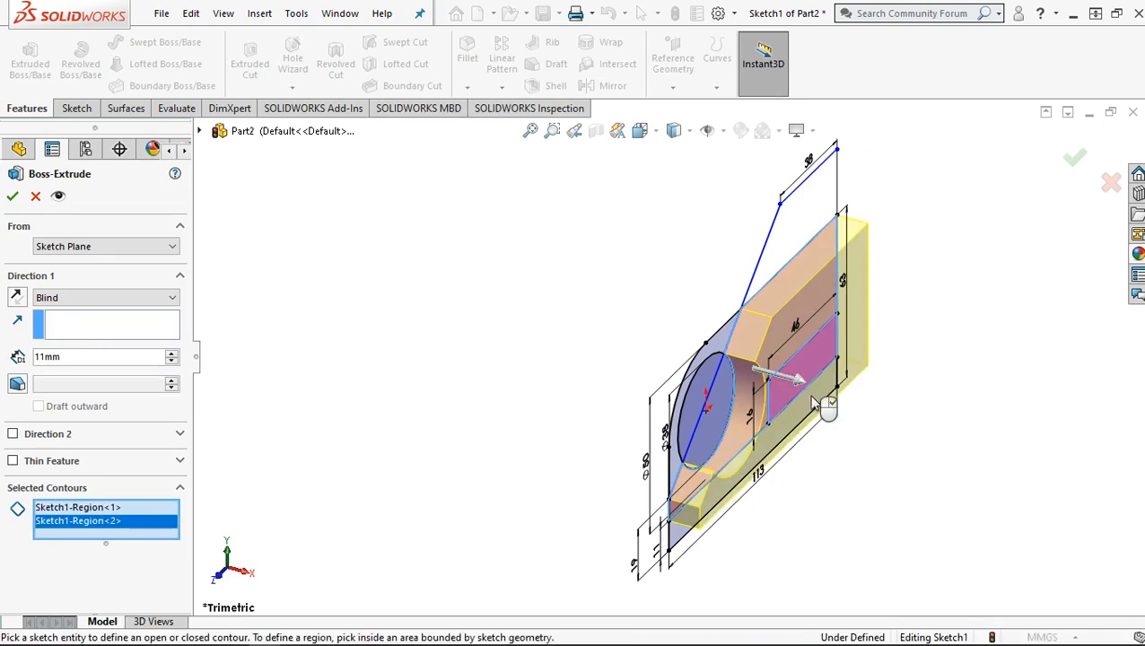
left_click(784, 437)
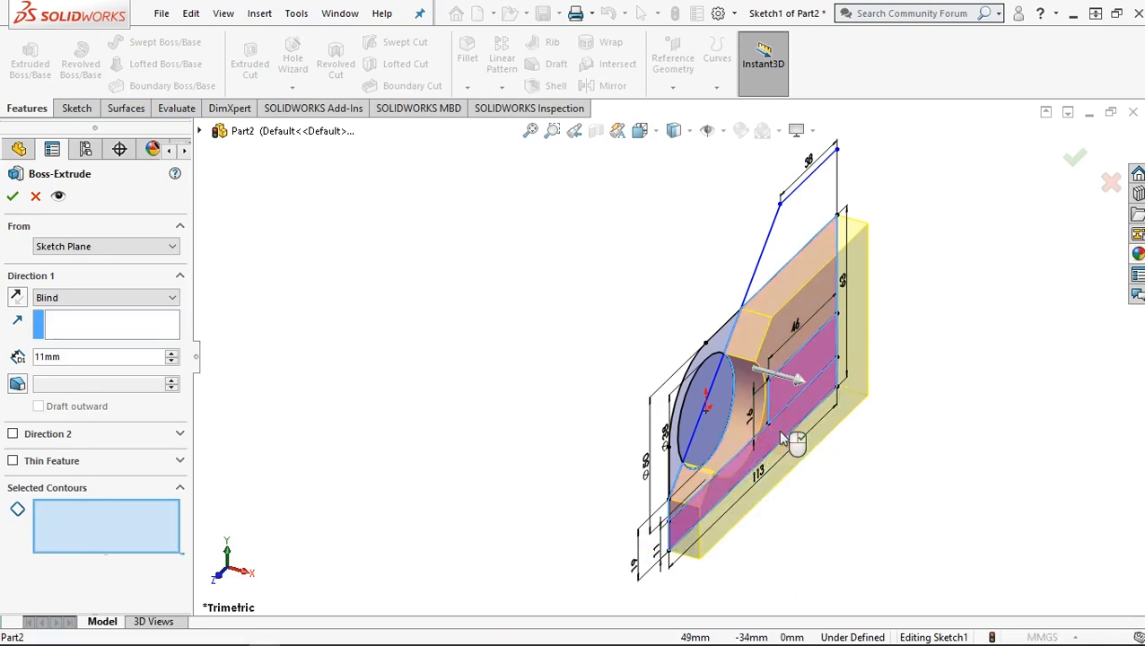
Step: Add the rounded-corner region, leave the circle out of the contours, and finish the extrude in the reversed direction
left_click(710, 441)
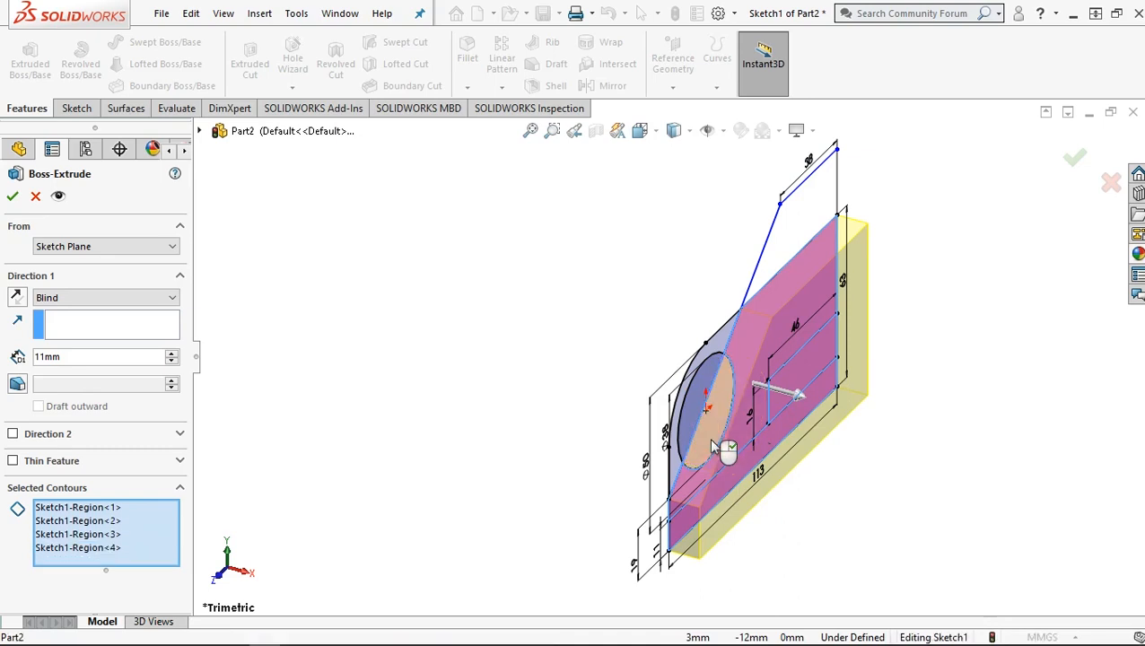
left_click(717, 348)
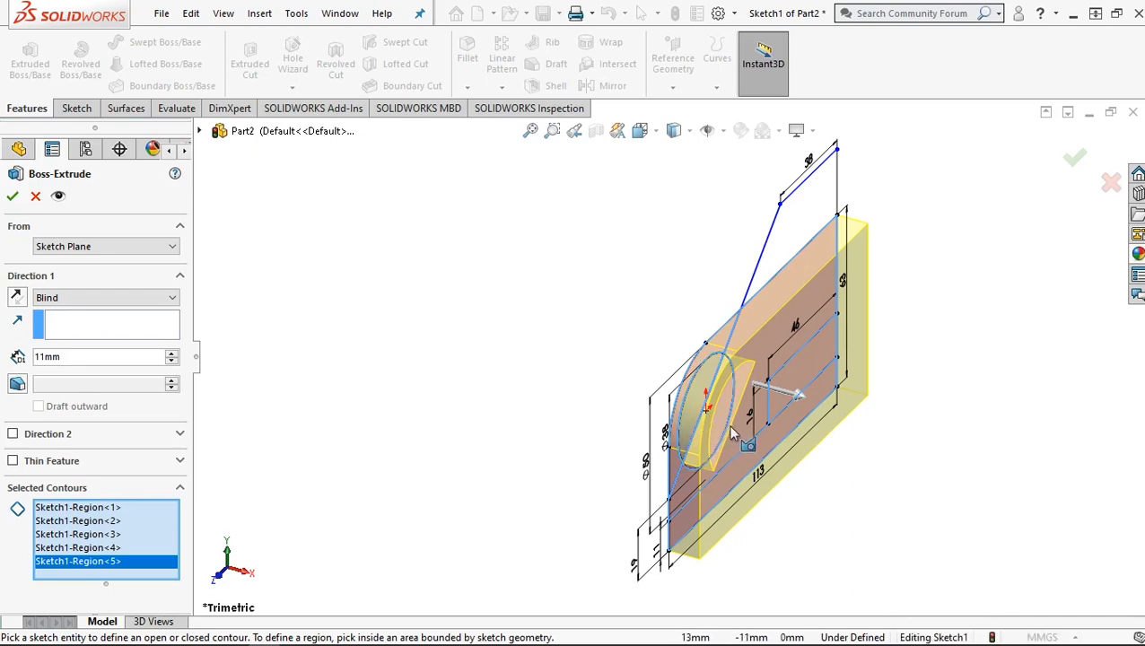
scroll(734, 437, "down", 3)
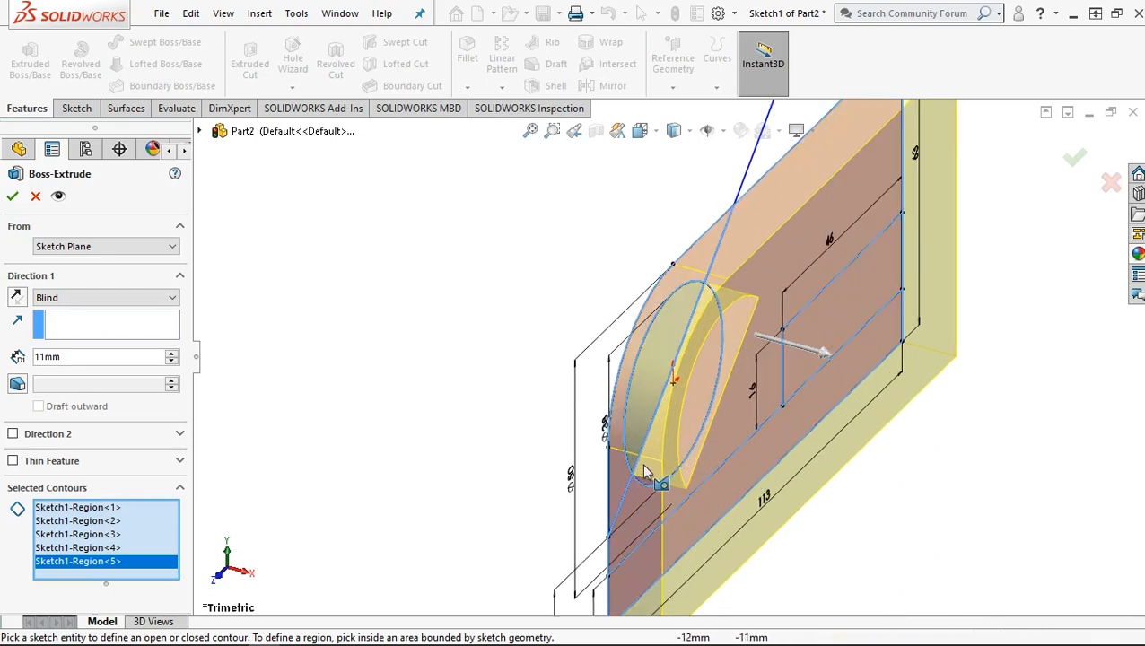
left_click(642, 464)
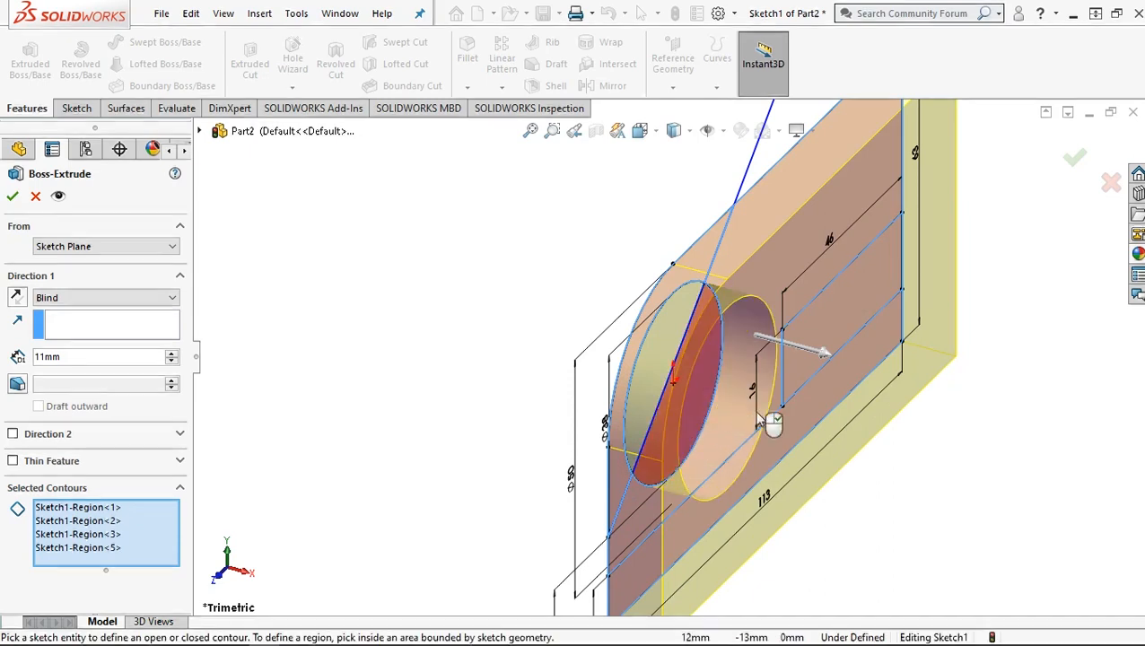
scroll(827, 409, "up", 3)
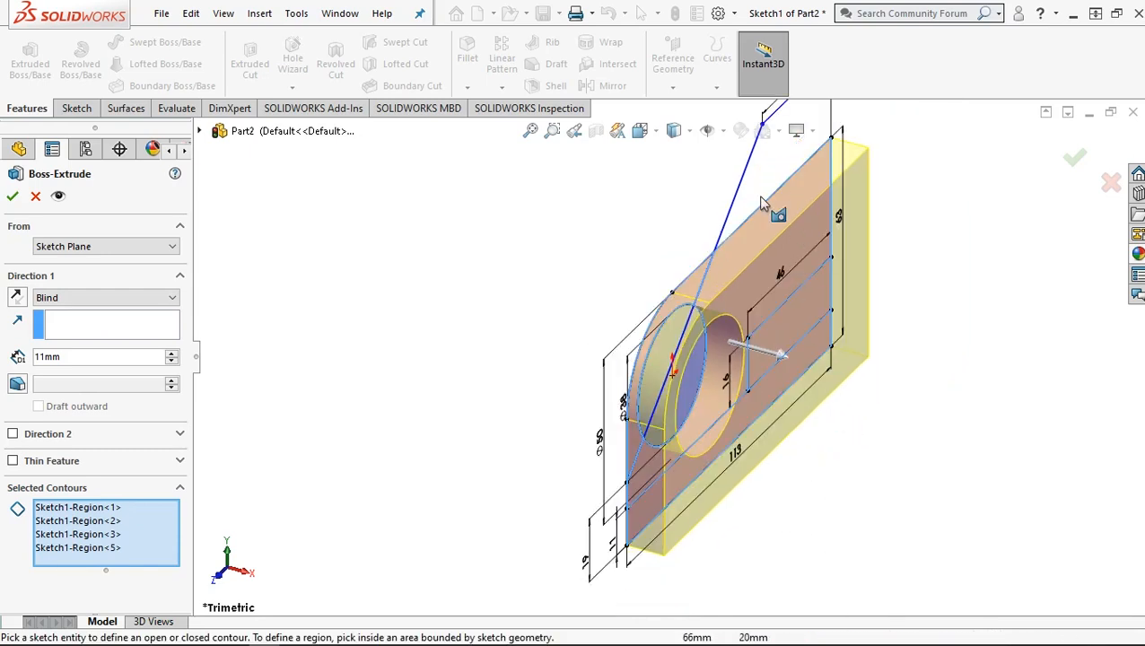
left_click(15, 300)
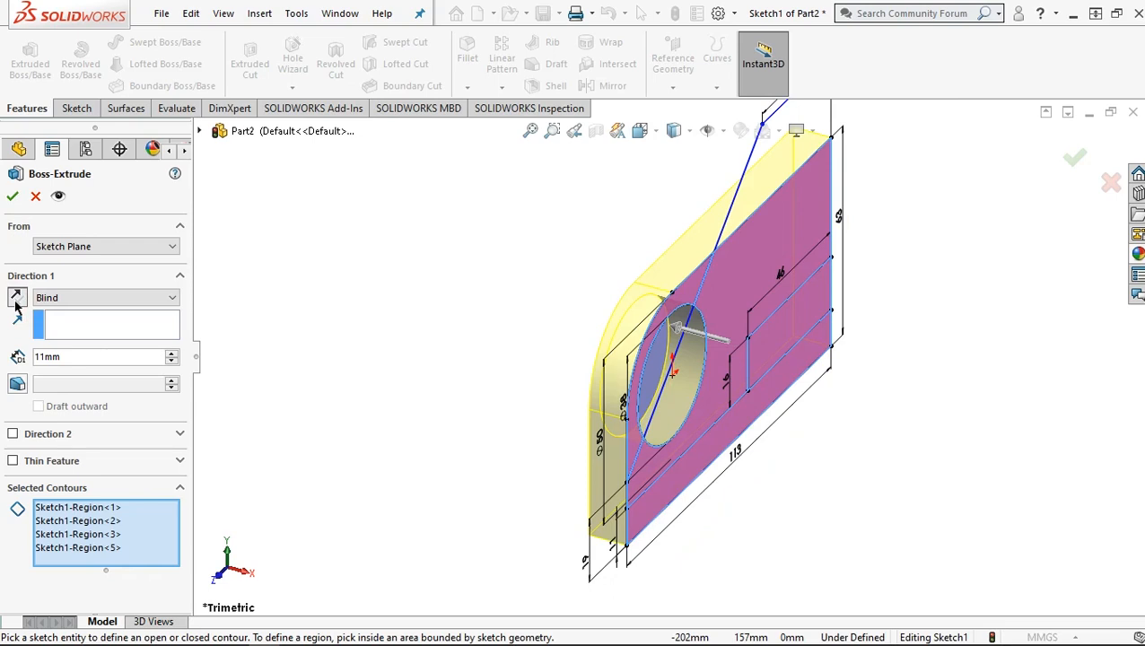
left_click(12, 199)
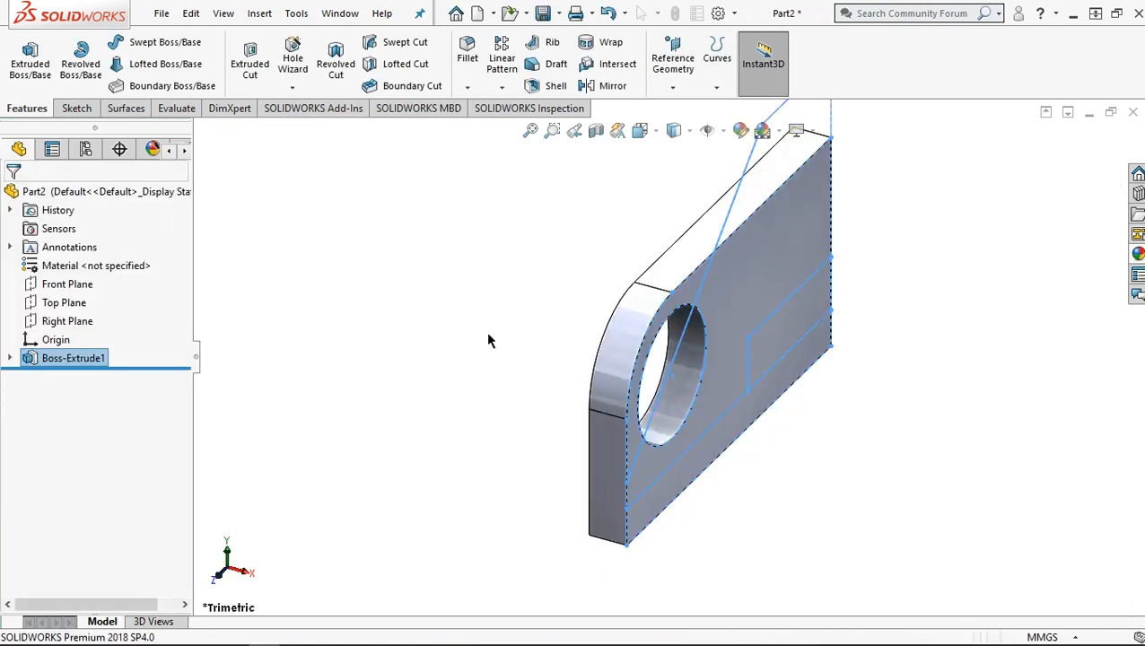
Step: Reuse Sketch1 to extrude the bottom strip region 98 mm in the reversed direction, merged with the plate
left_click(11, 359)
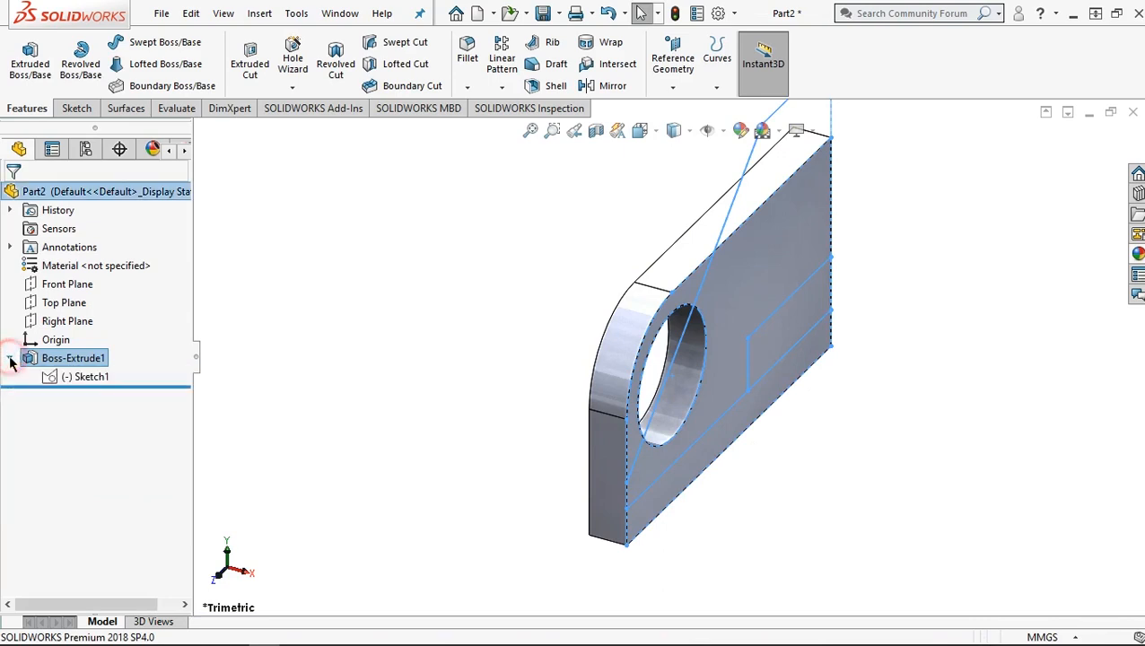
left_click(70, 378)
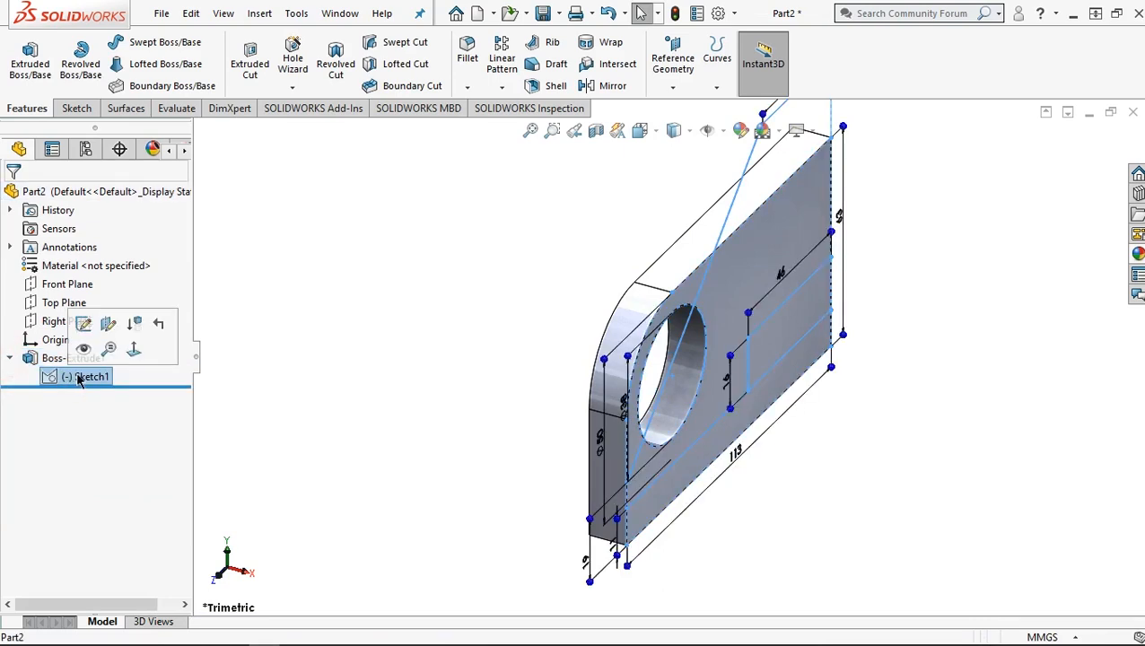
left_click(26, 65)
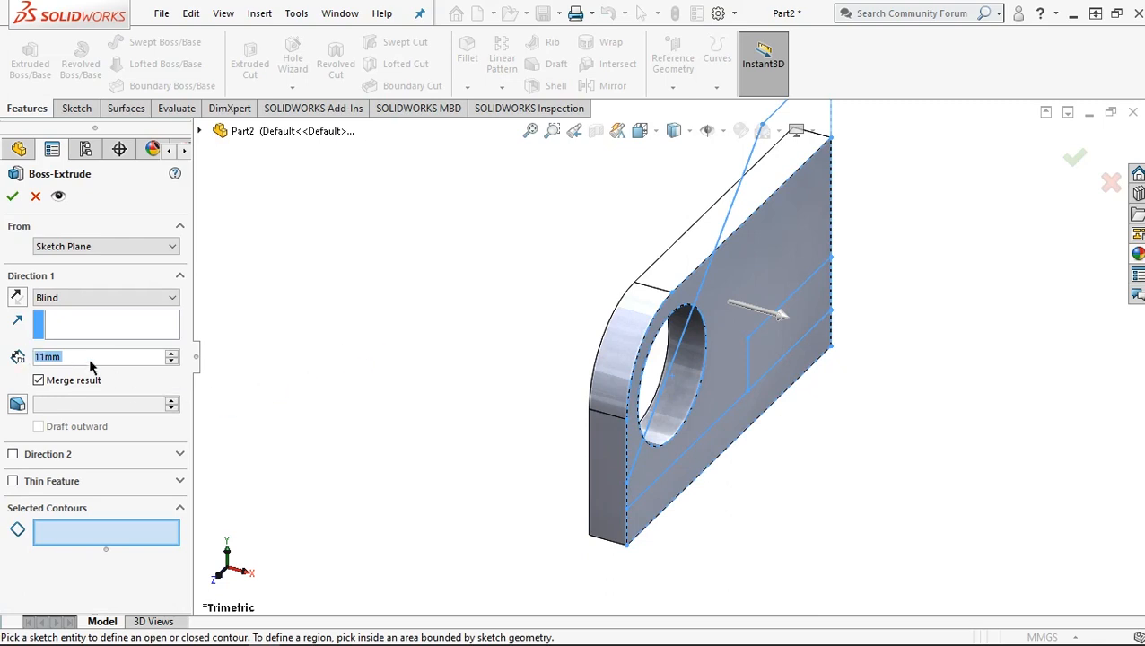
type("9")
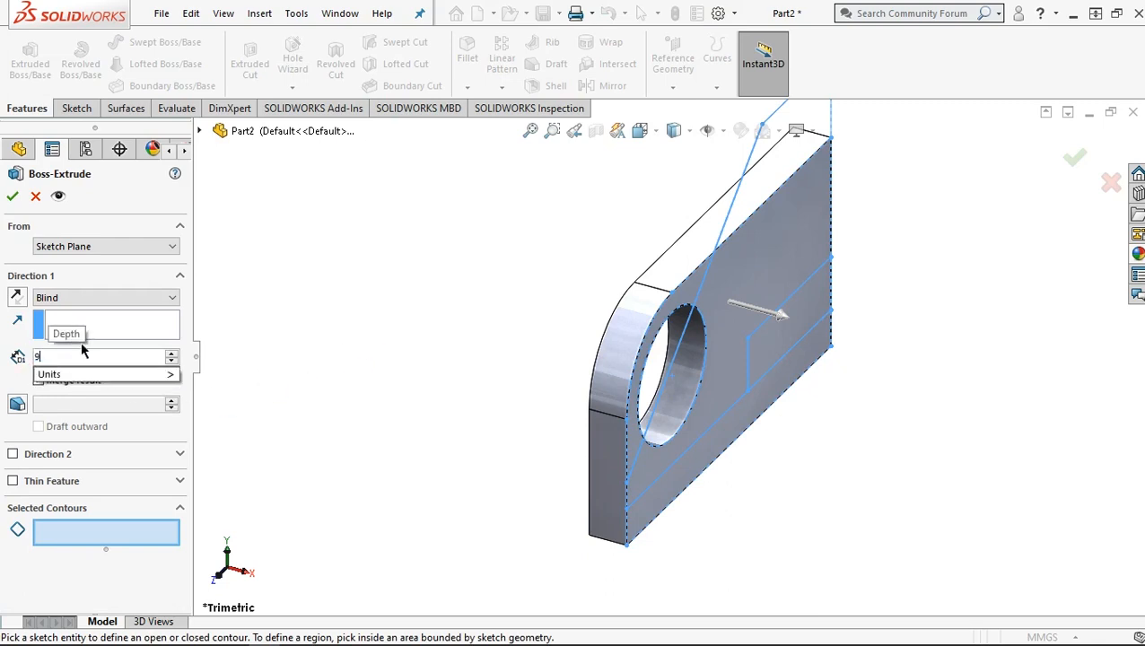
type("8")
left_click(15, 299)
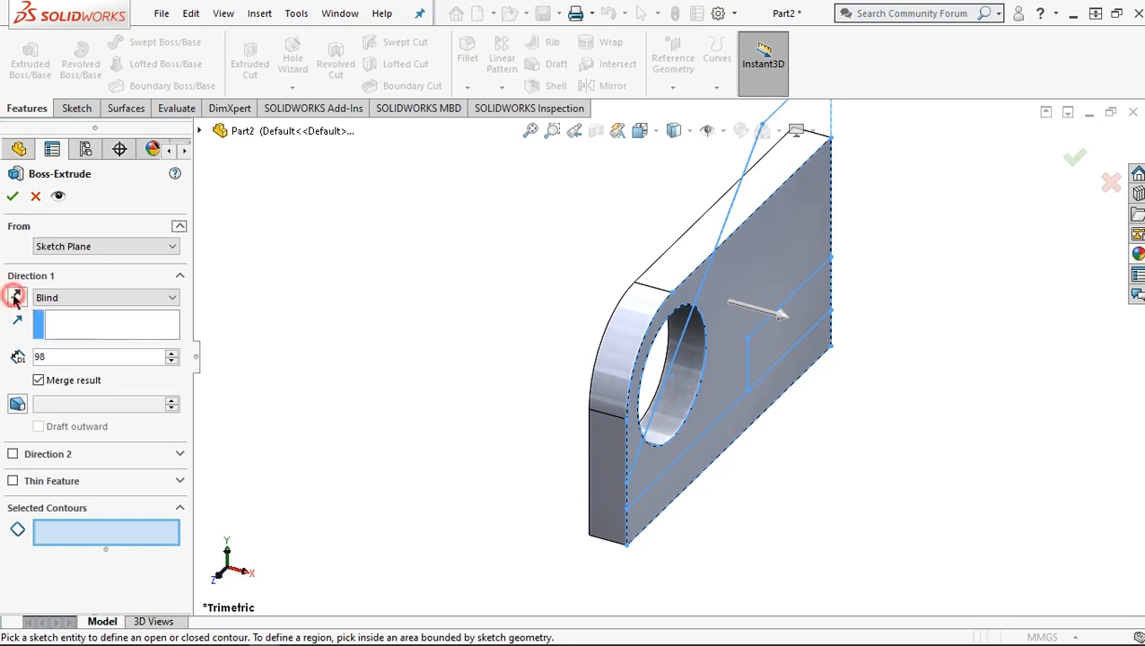
left_click(14, 299)
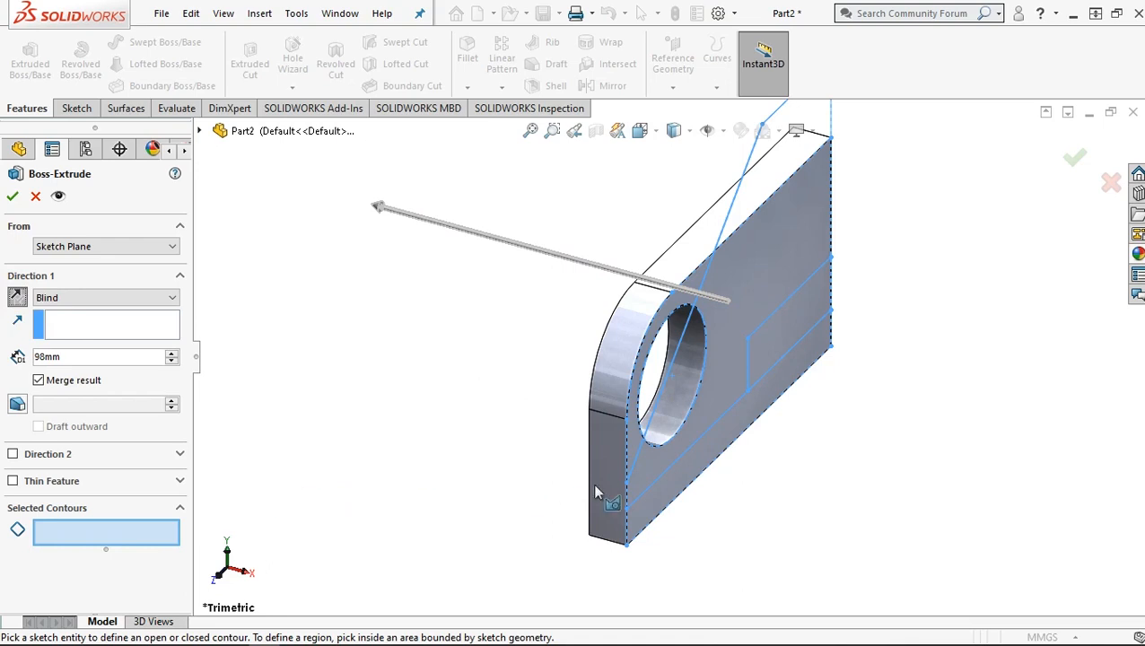
left_click(656, 502)
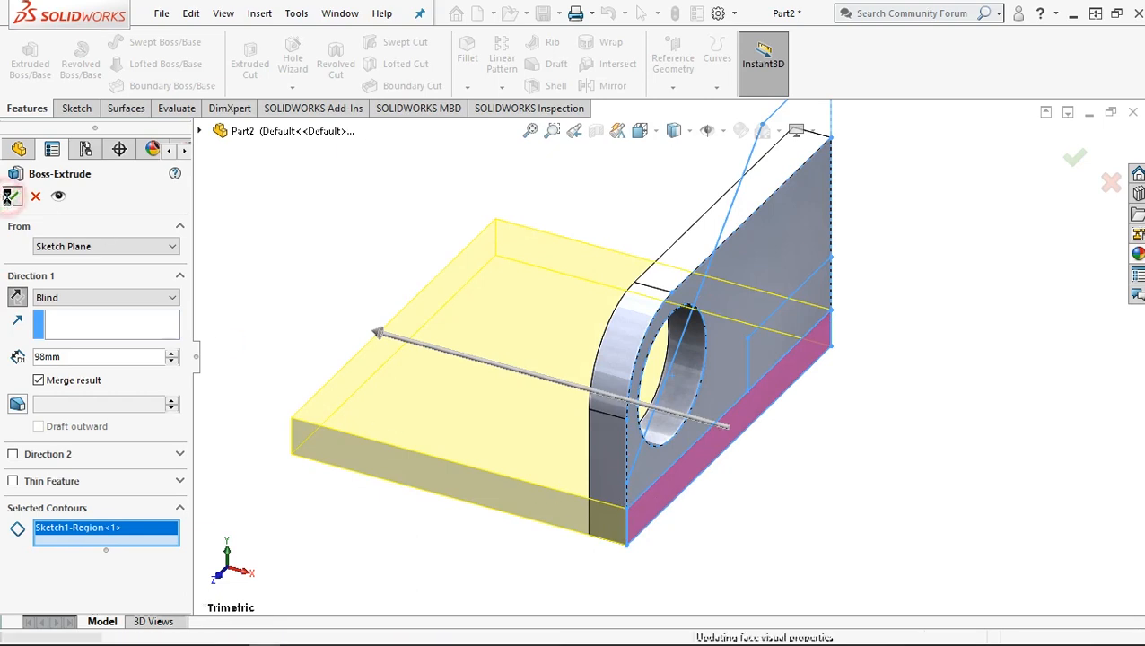
key("Return")
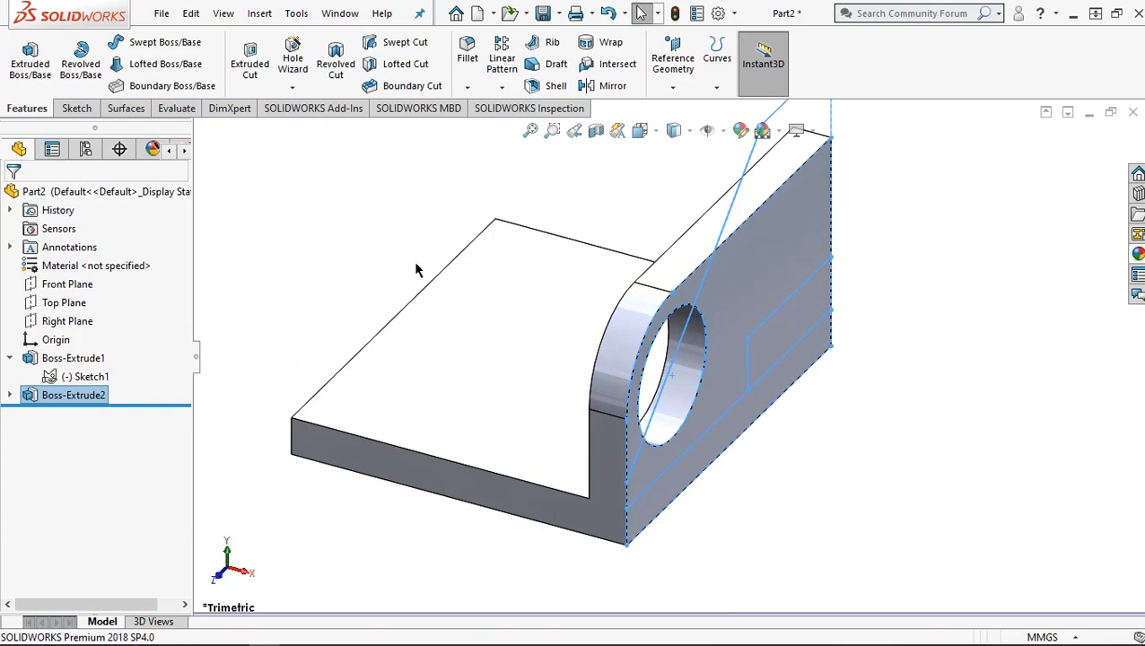
Step: Reuse Sketch1 to extrude the small rectangle region above the bottom strip 98 mm in the reversed direction
scroll(416, 263, "up", 1)
scroll(425, 264, "down", 1)
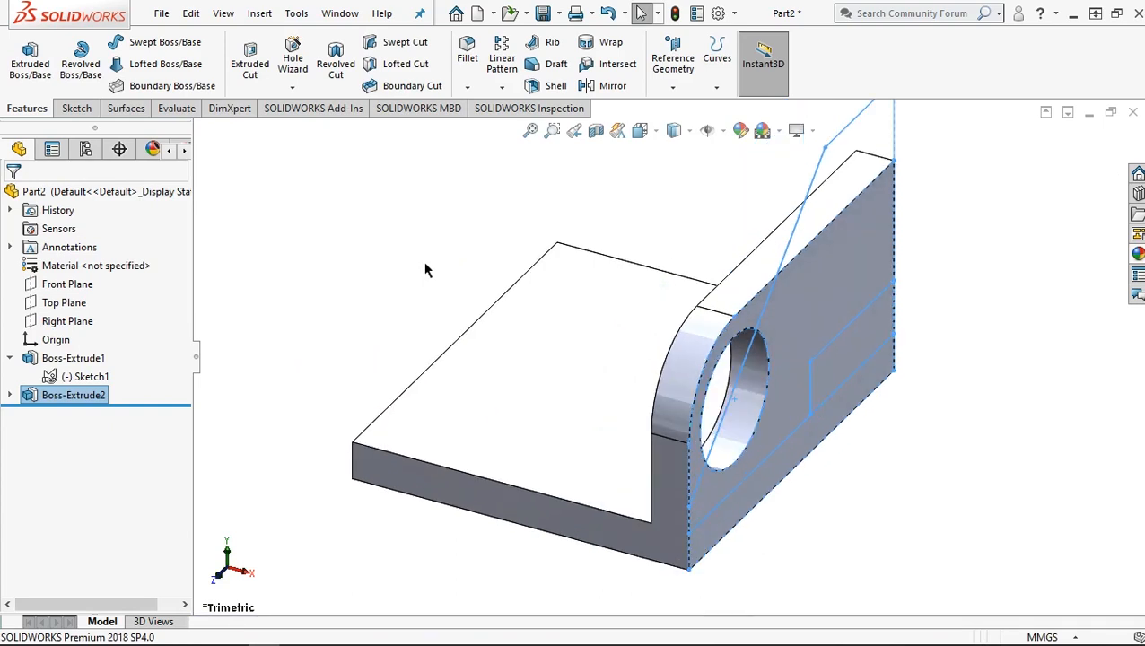
left_click(10, 395)
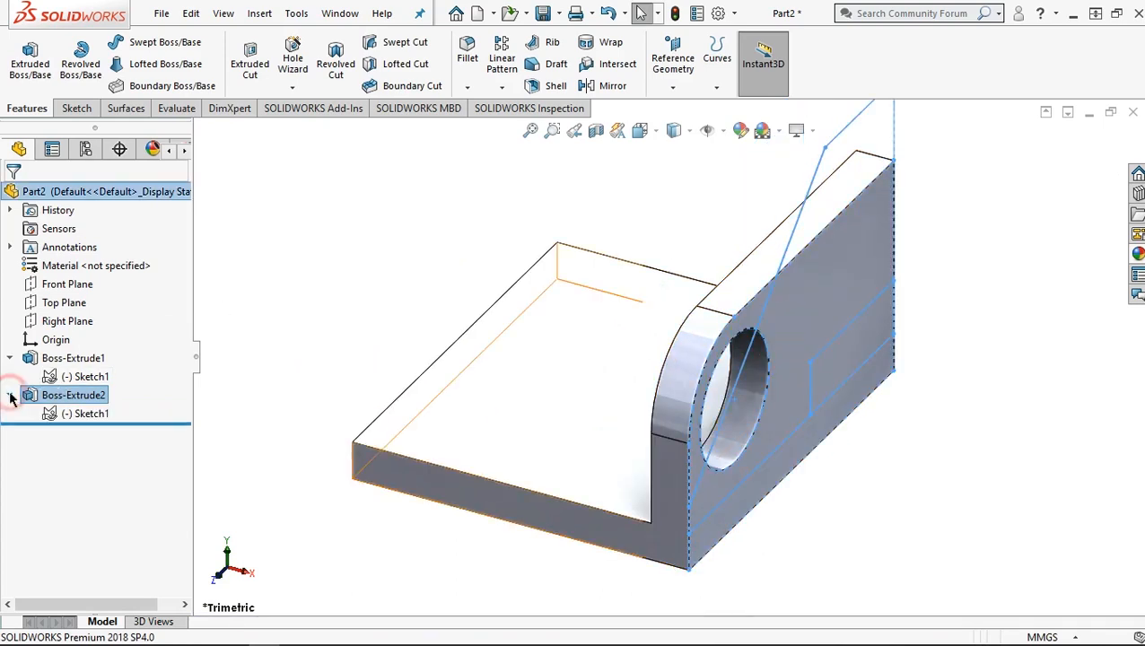
left_click(80, 413)
left_click(39, 65)
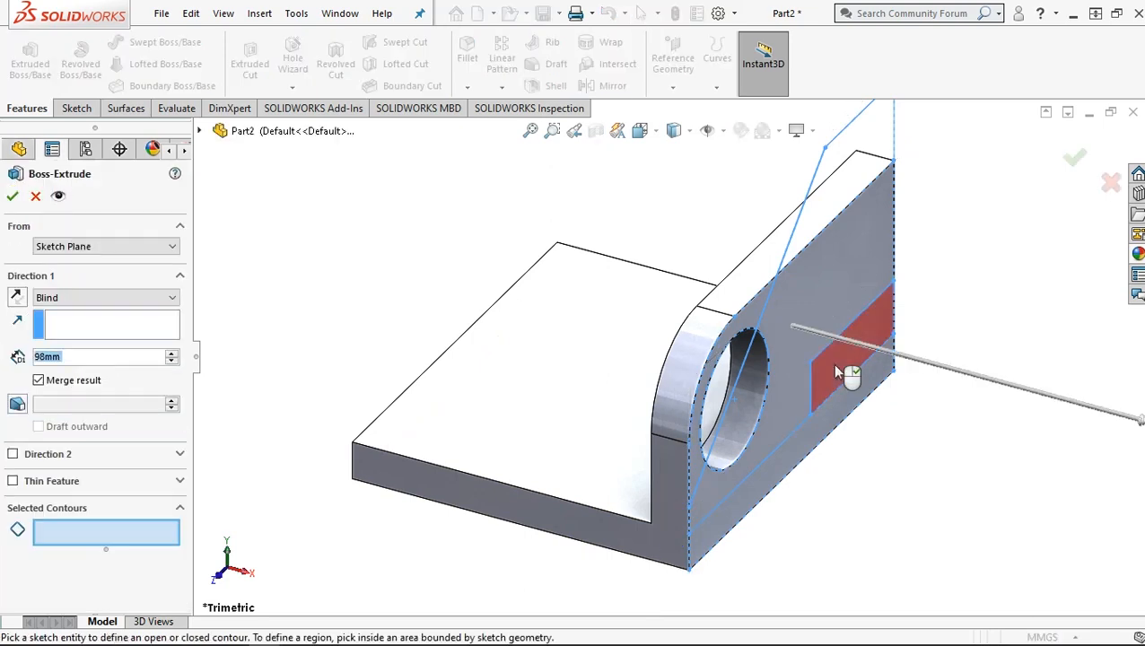
left_click(835, 370)
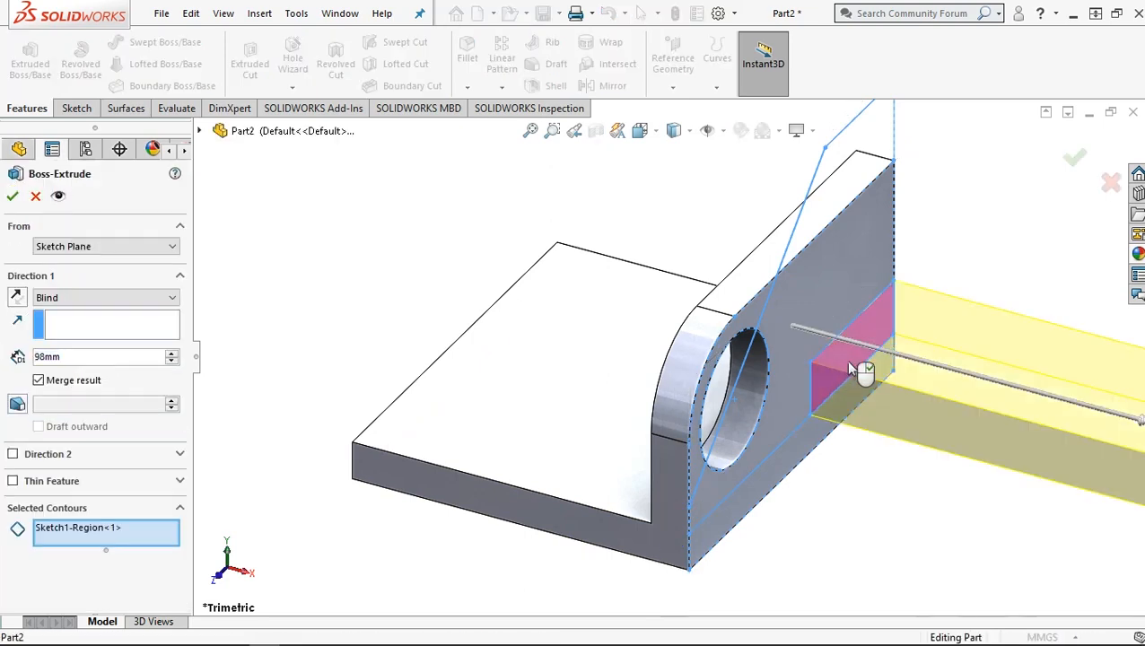
left_click(18, 298)
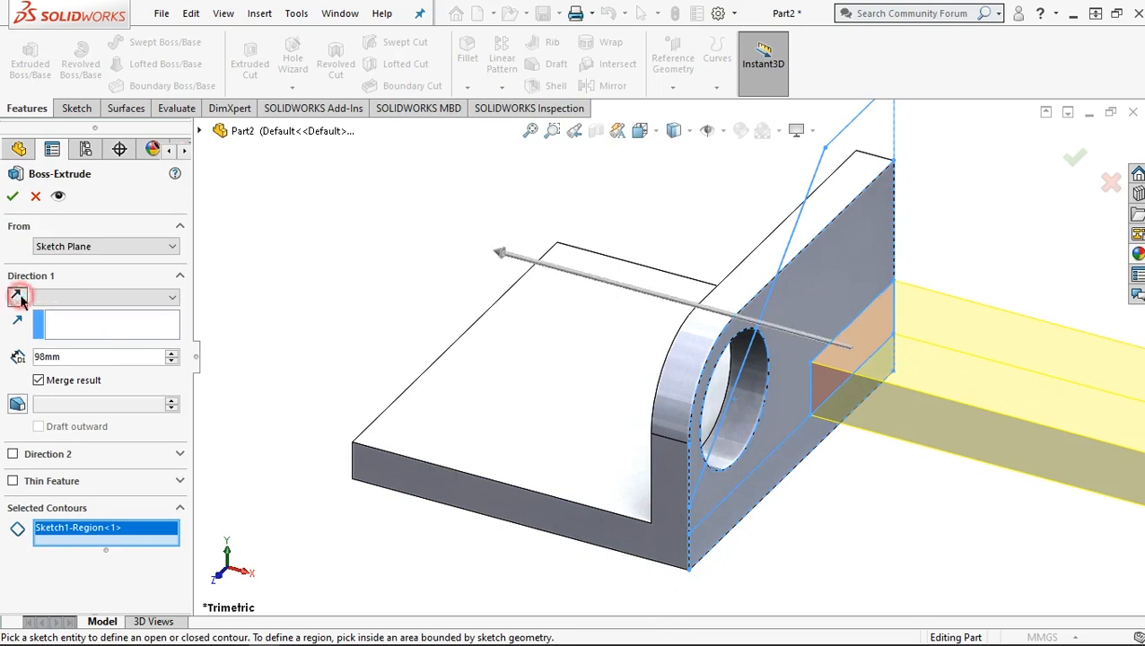
left_click(13, 198)
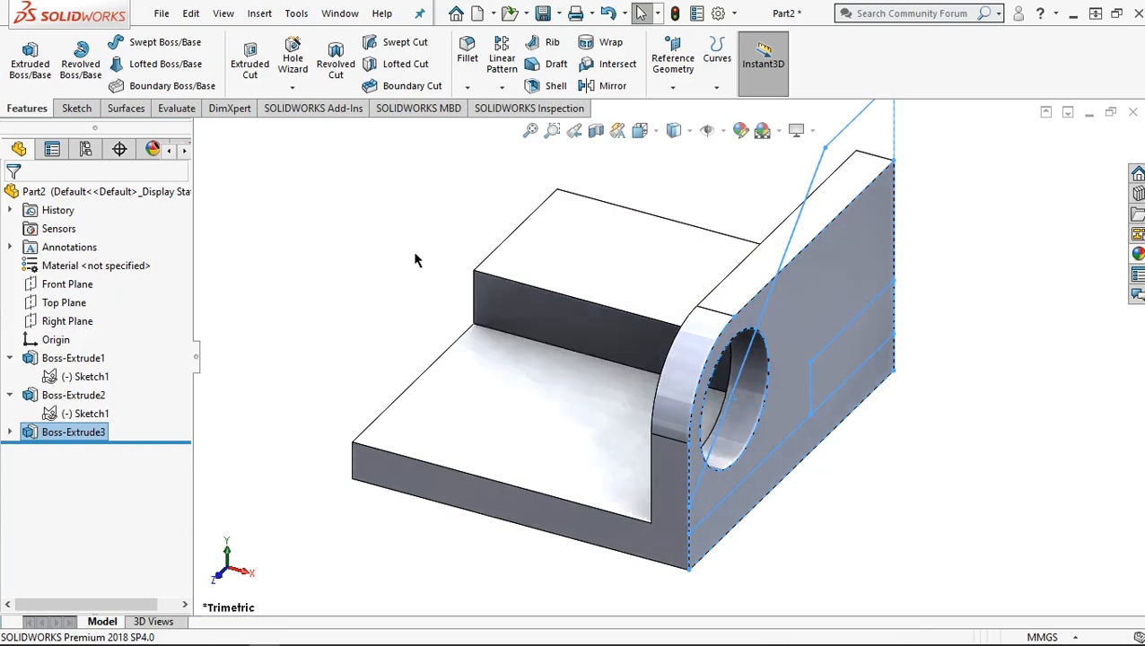
Step: Start a sketch on the free end face of the base and block, and convert the Sketch1 entities onto it
middle_click_drag(435, 383, 414, 271)
left_click(411, 270)
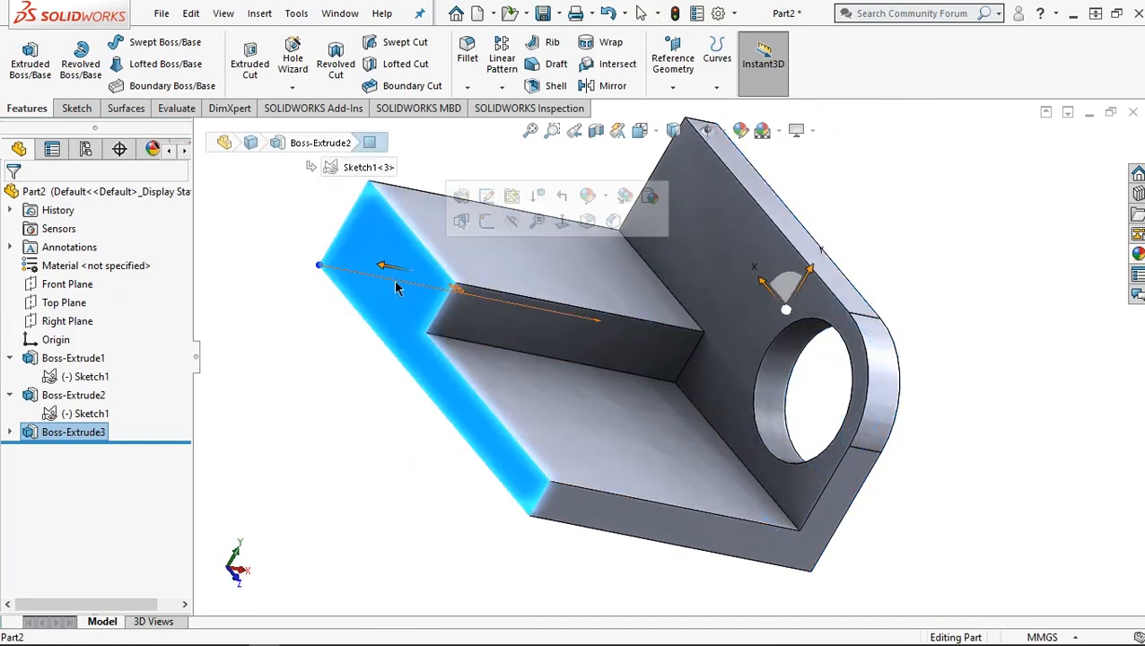
left_click(486, 222)
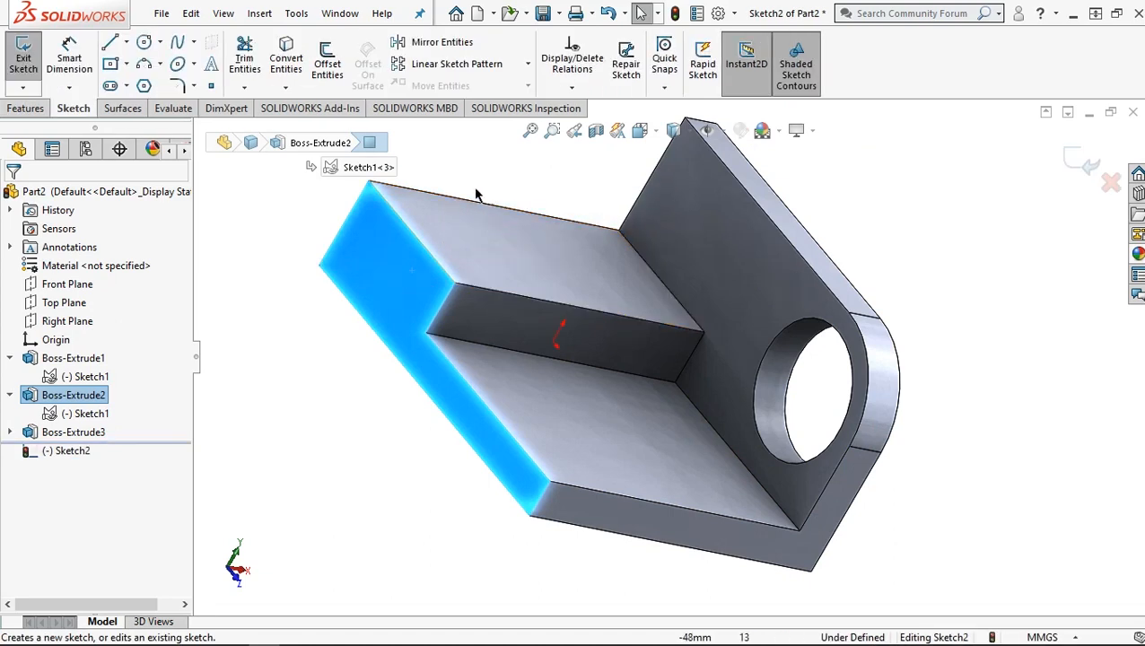
left_click(75, 413)
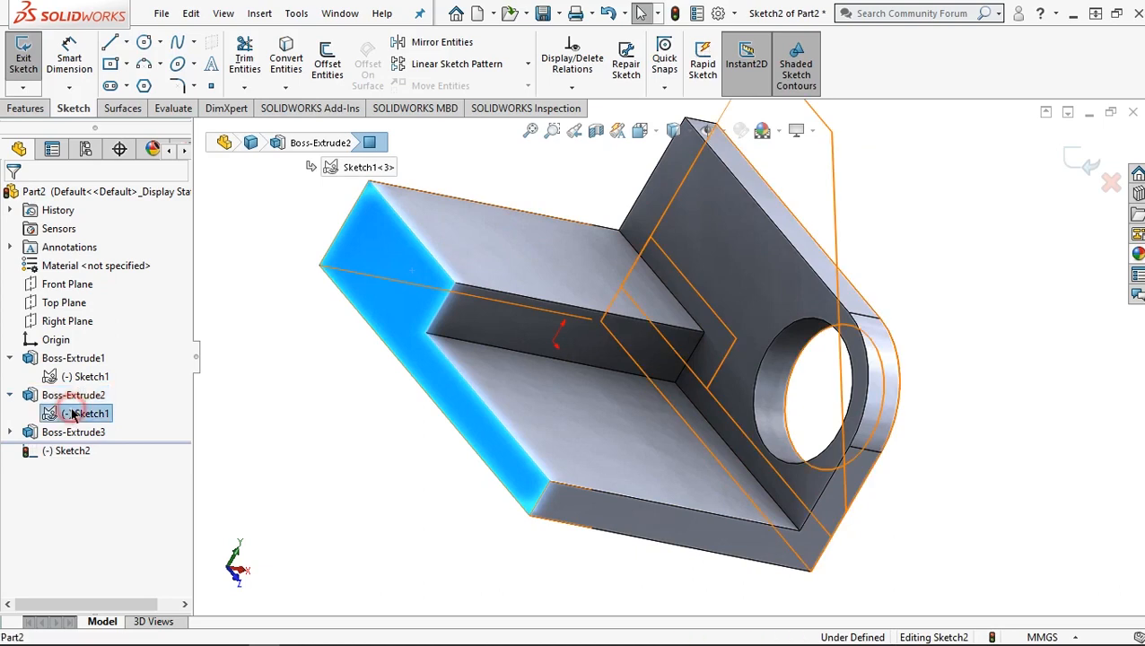
left_click(285, 59)
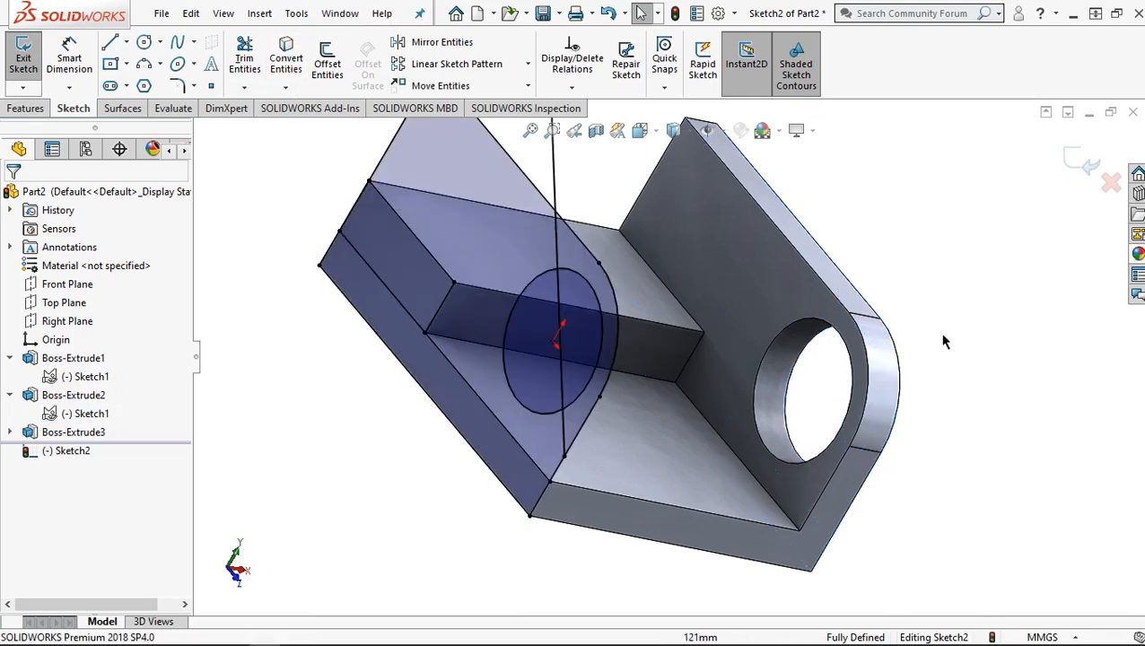
Step: Start a boss extrude of the converted sketch with 11 mm depth, reversed to point inward over the base
middle_click_drag(933, 339, 827, 324)
scroll(583, 191, "up", 3)
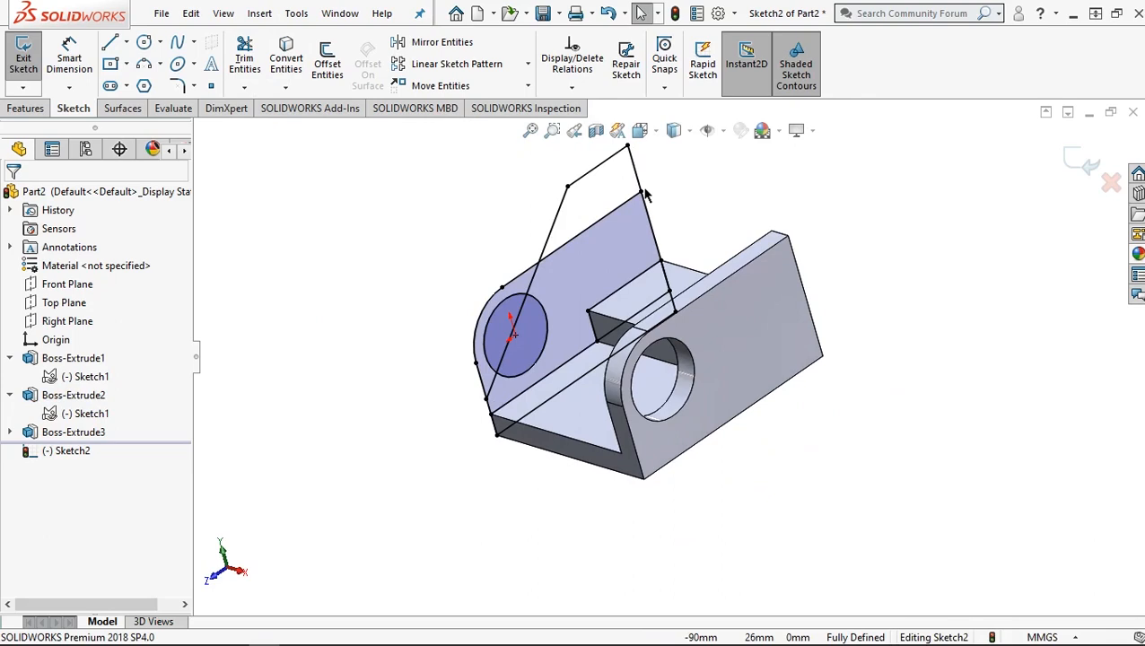
scroll(645, 191, "down", 1)
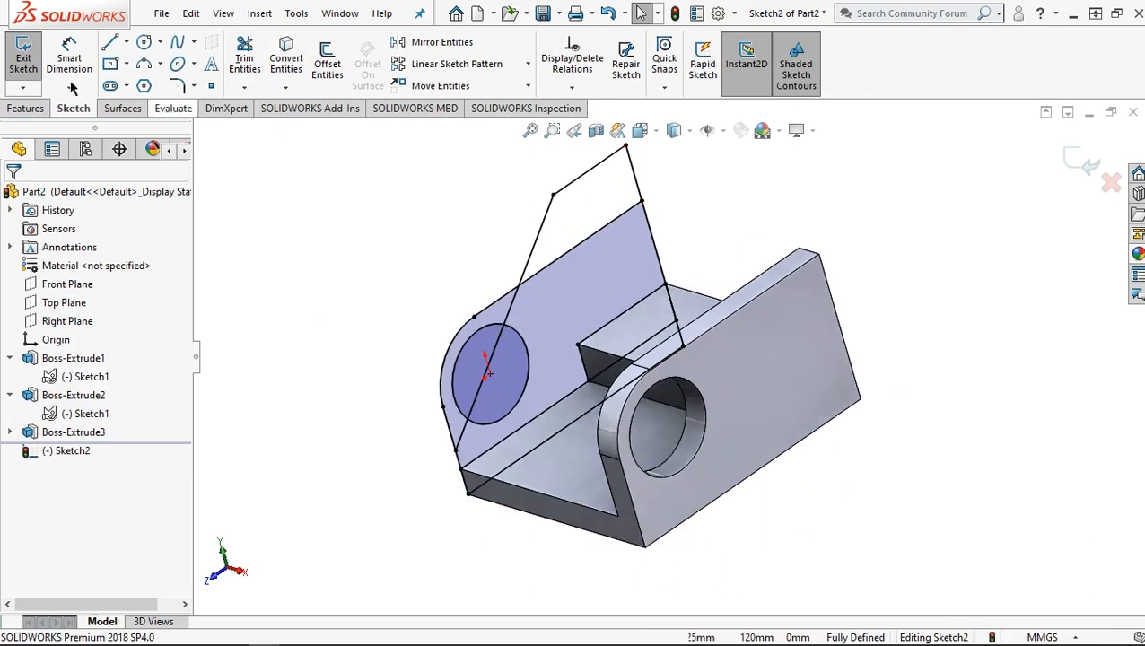
left_click(26, 108)
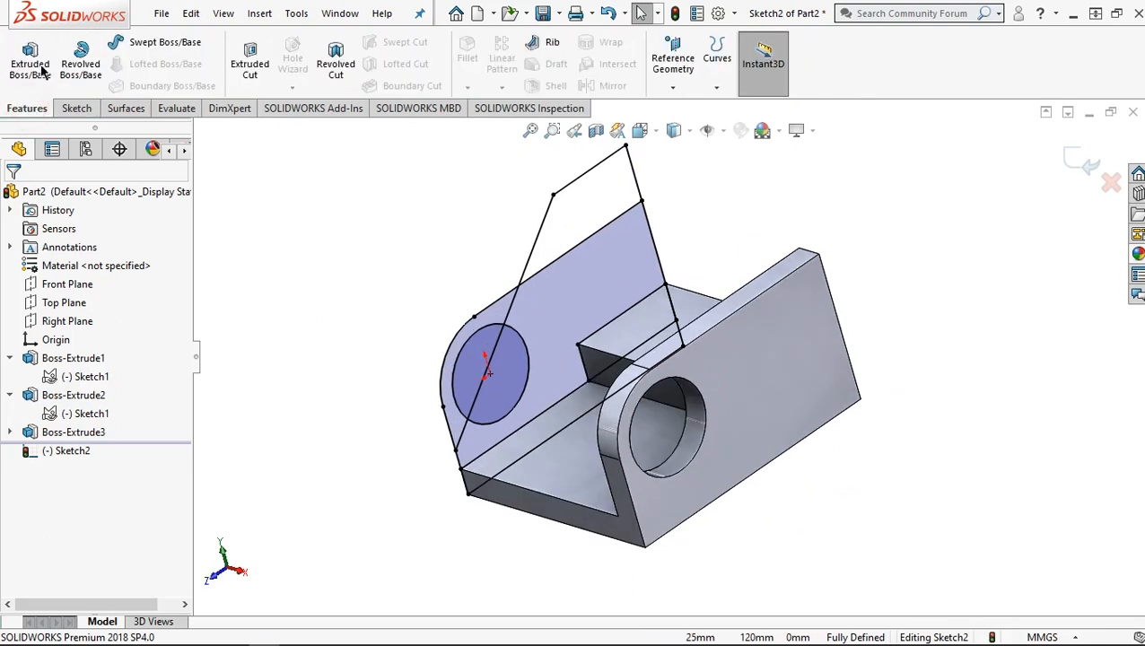
left_click(24, 77)
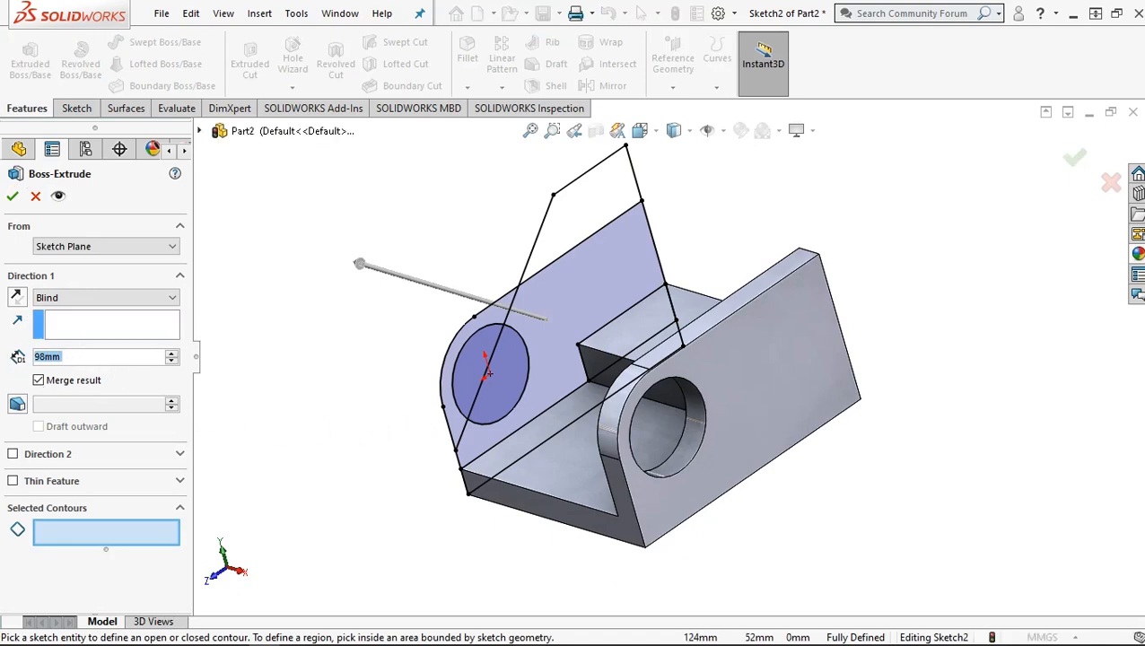
type("11")
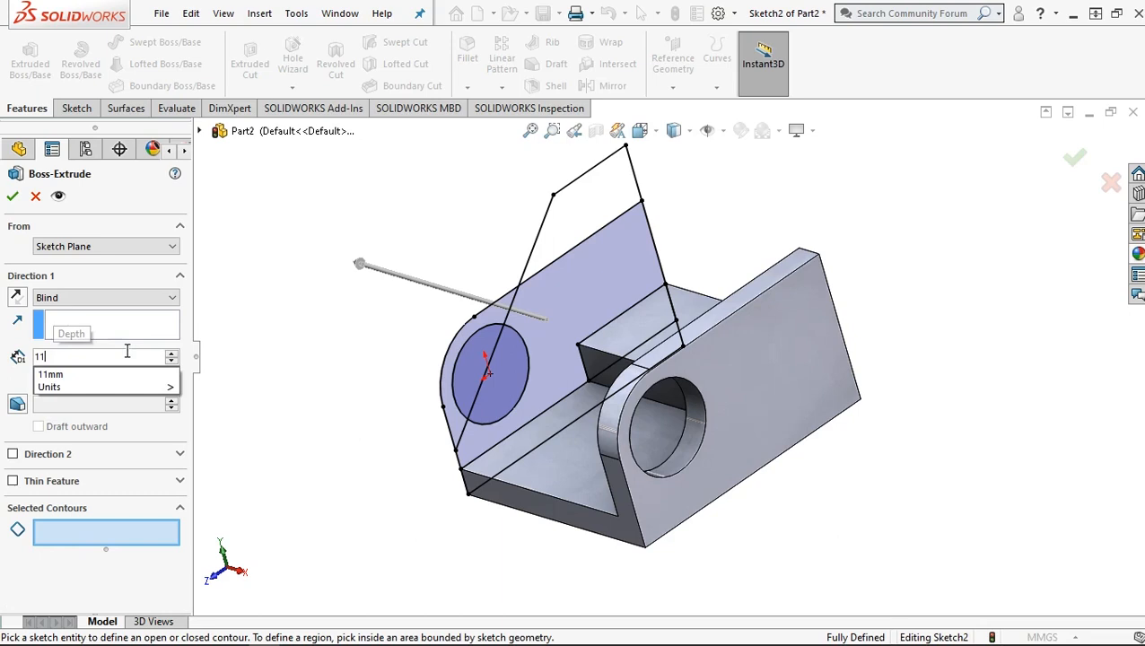
key("Return")
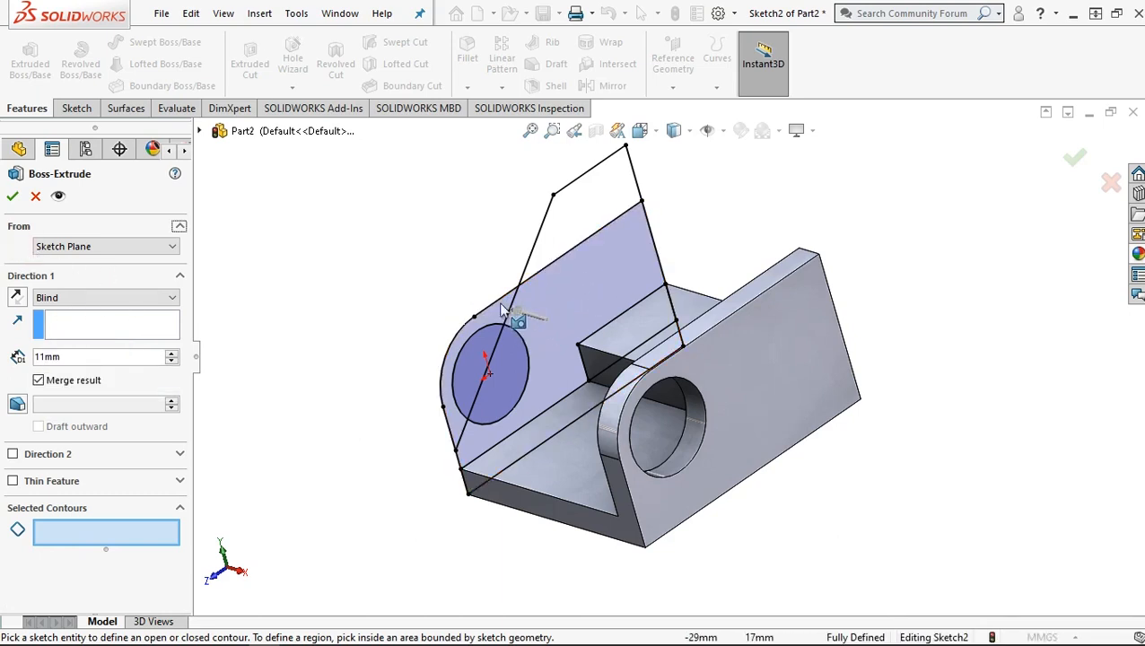
left_click(17, 300)
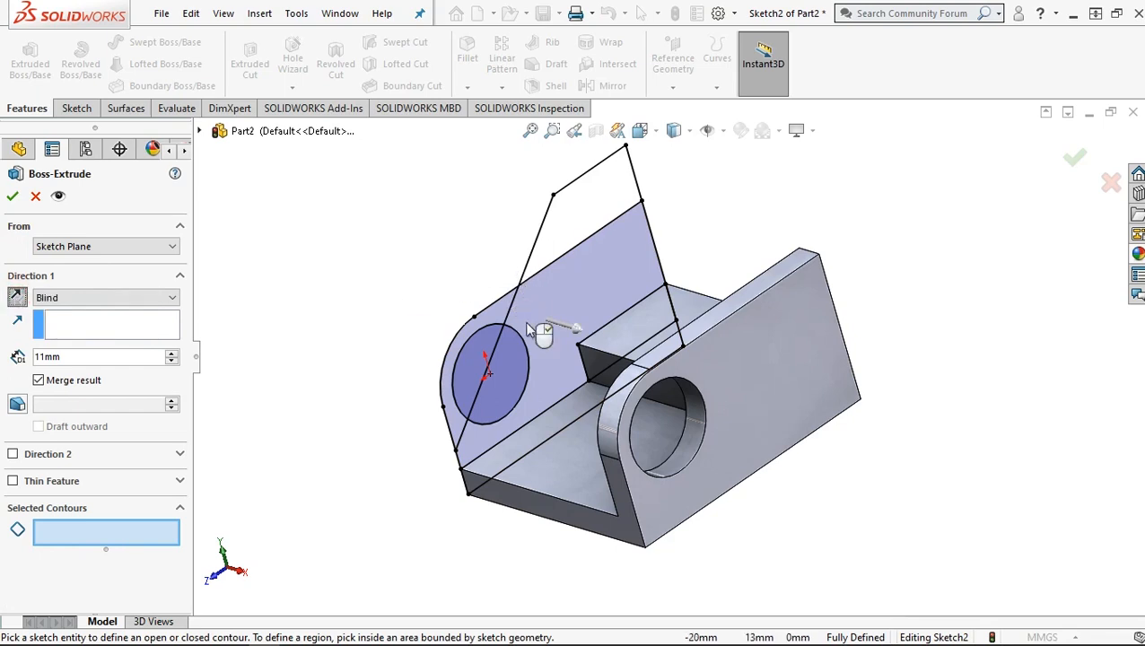
Step: Select the regions behind the slanted line, including the upper area, main area and part of the circle, and finish the tapered wall extrude
scroll(524, 296, "down", 1)
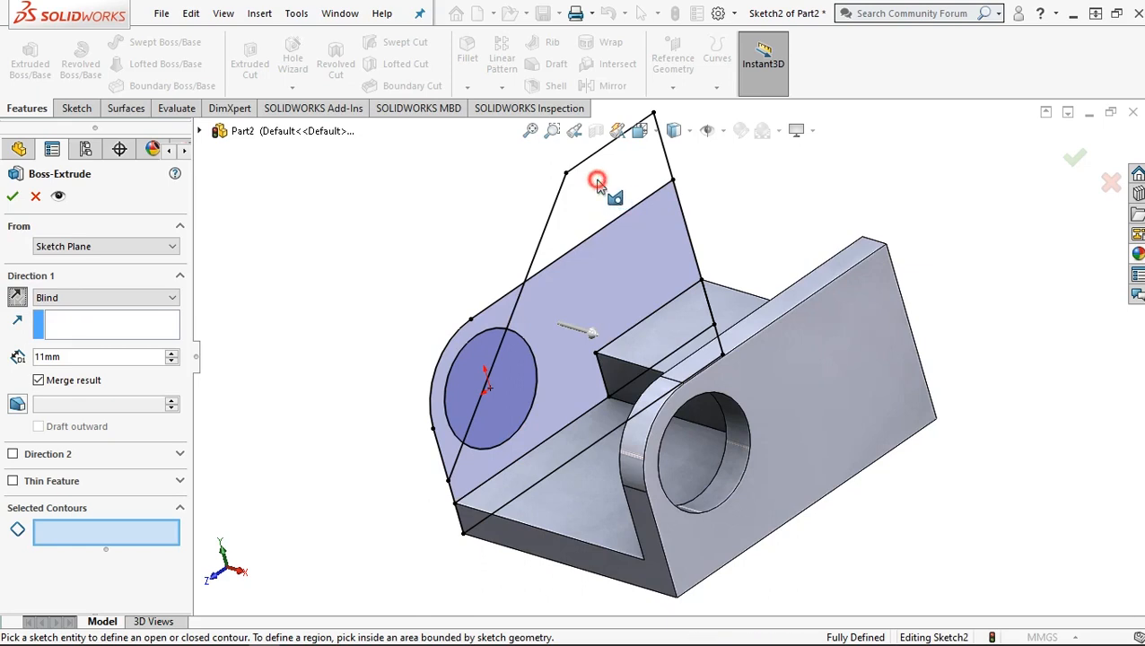
left_click(596, 179)
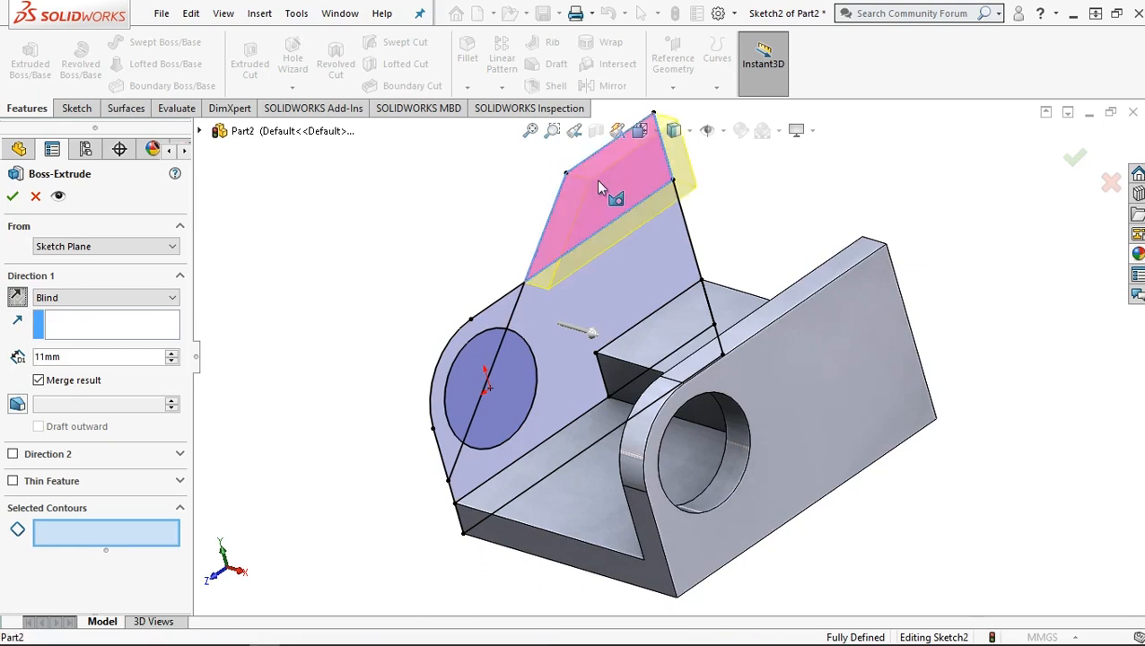
left_click(603, 294)
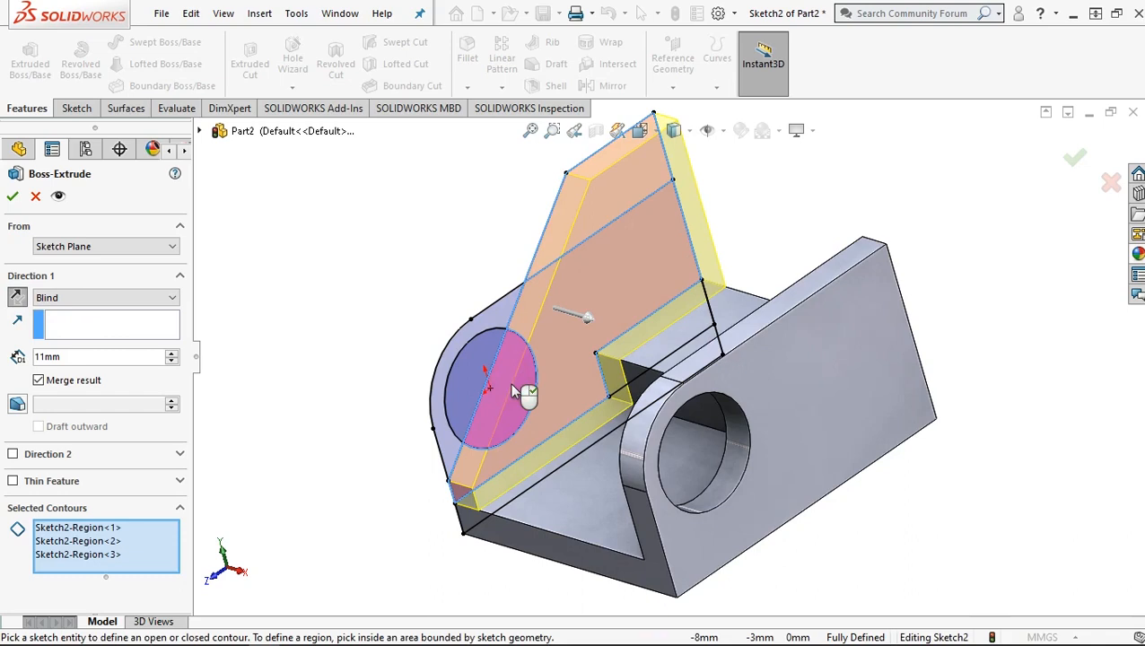
left_click(673, 297)
middle_click_drag(674, 297, 703, 322)
left_click(13, 199)
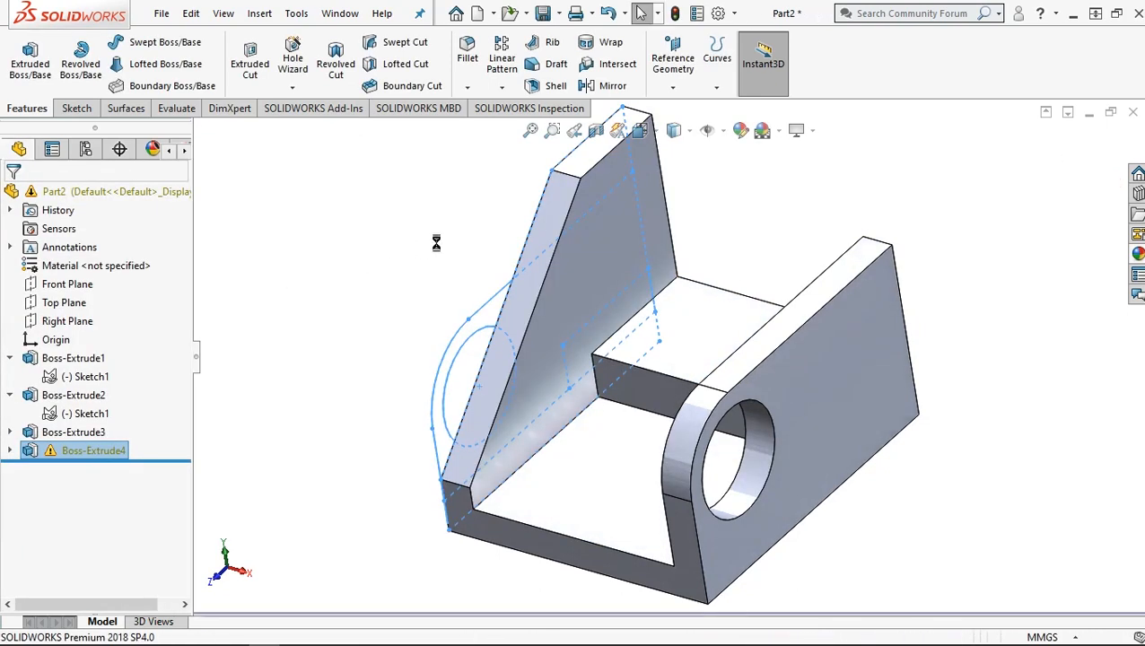
left_click(359, 286)
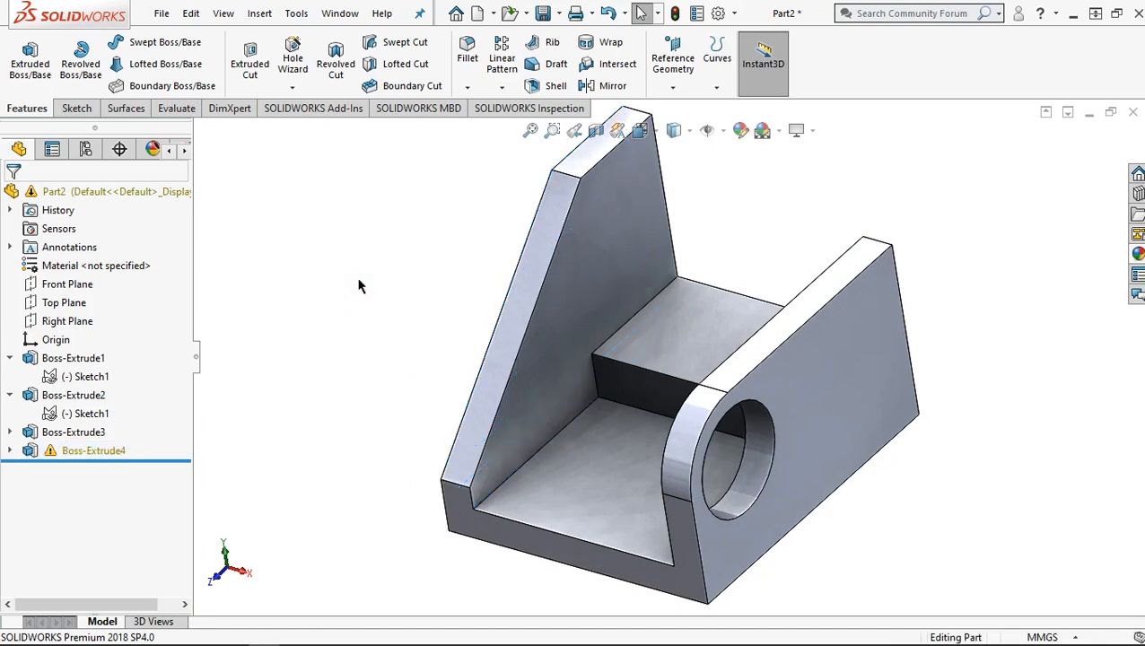
Step: On the bracket's rear face, sketch a closed line outline through the outer corners, sloping from the tall tapered wall to the holed plate
key("ctrl+7")
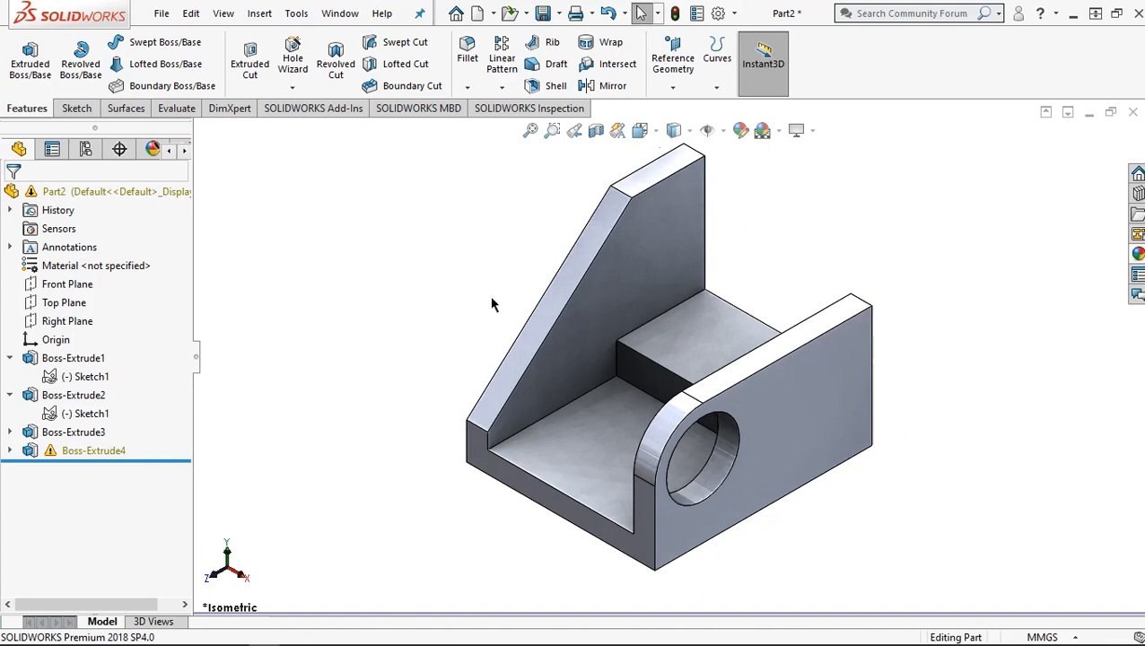
middle_click_drag(960, 368, 813, 396)
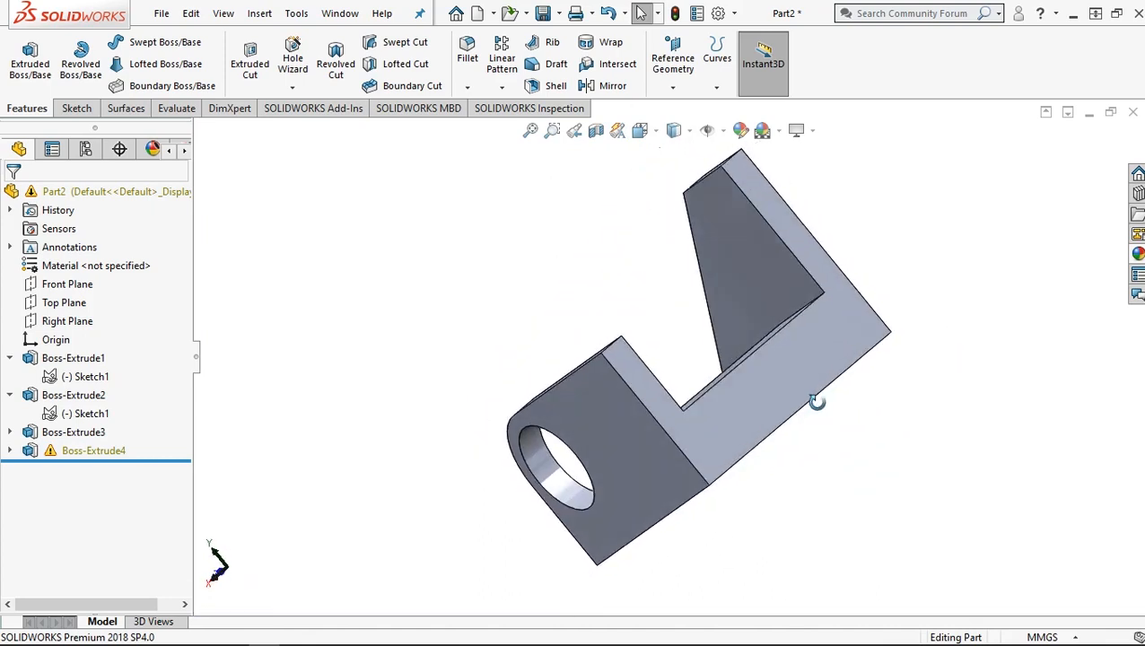
left_click(761, 204)
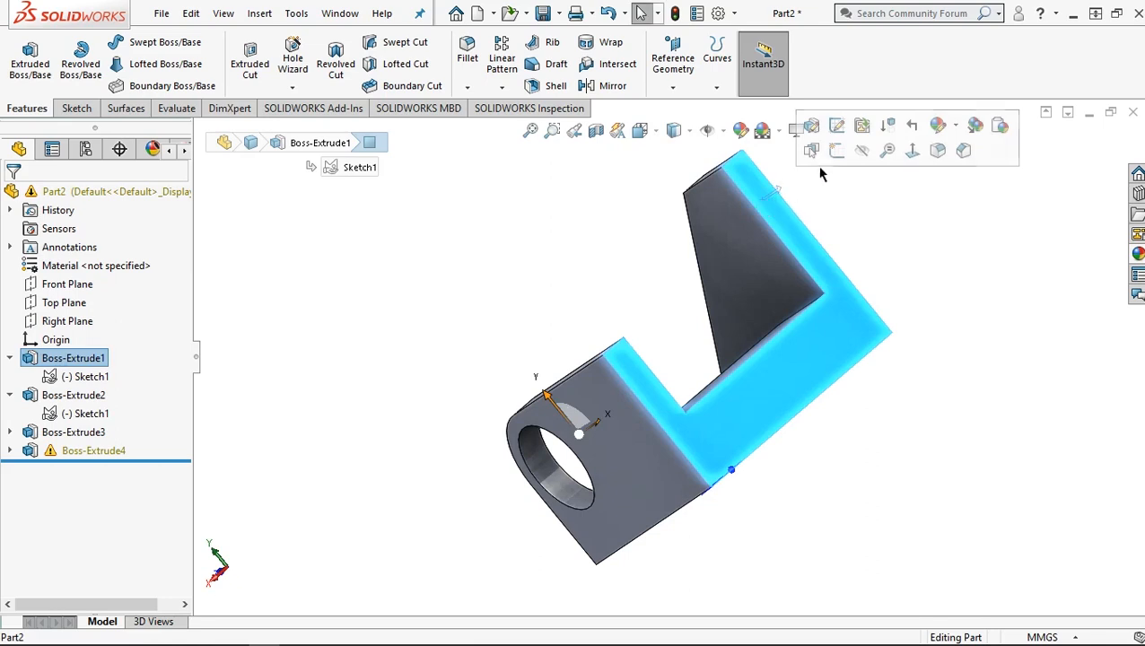
left_click(836, 151)
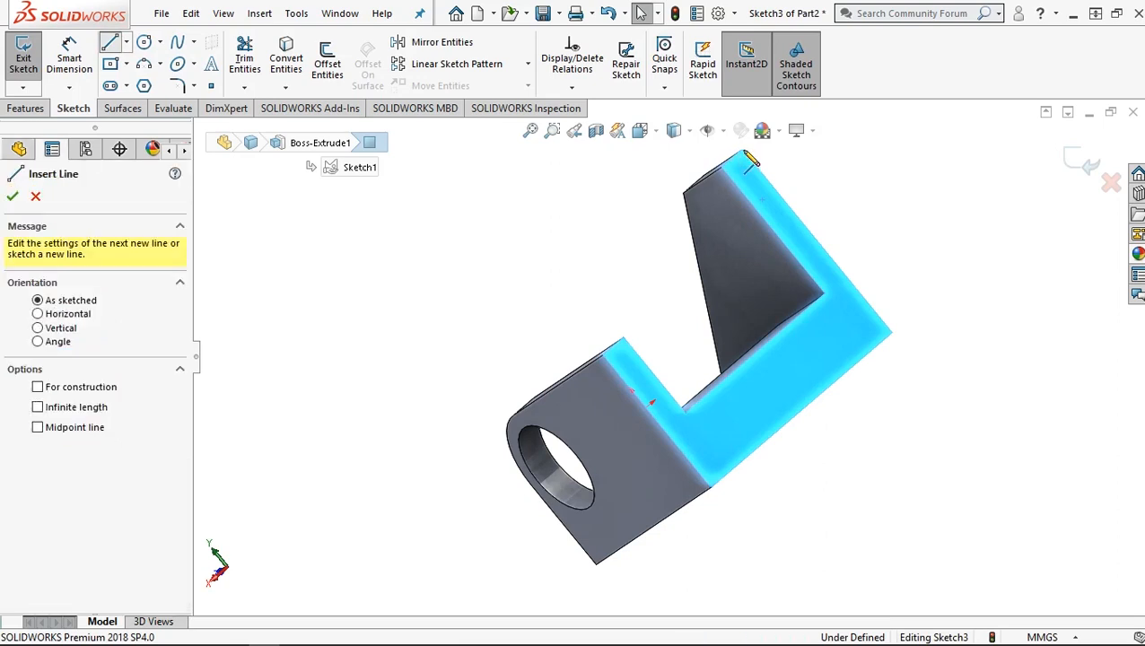
left_click(742, 150)
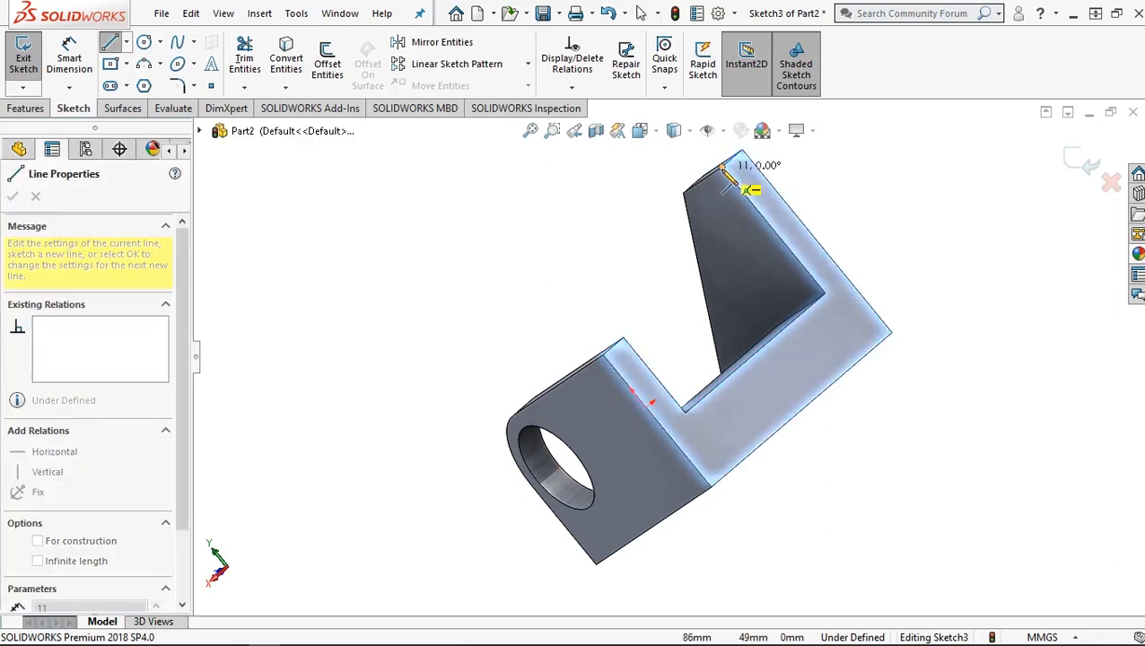
left_click(722, 169)
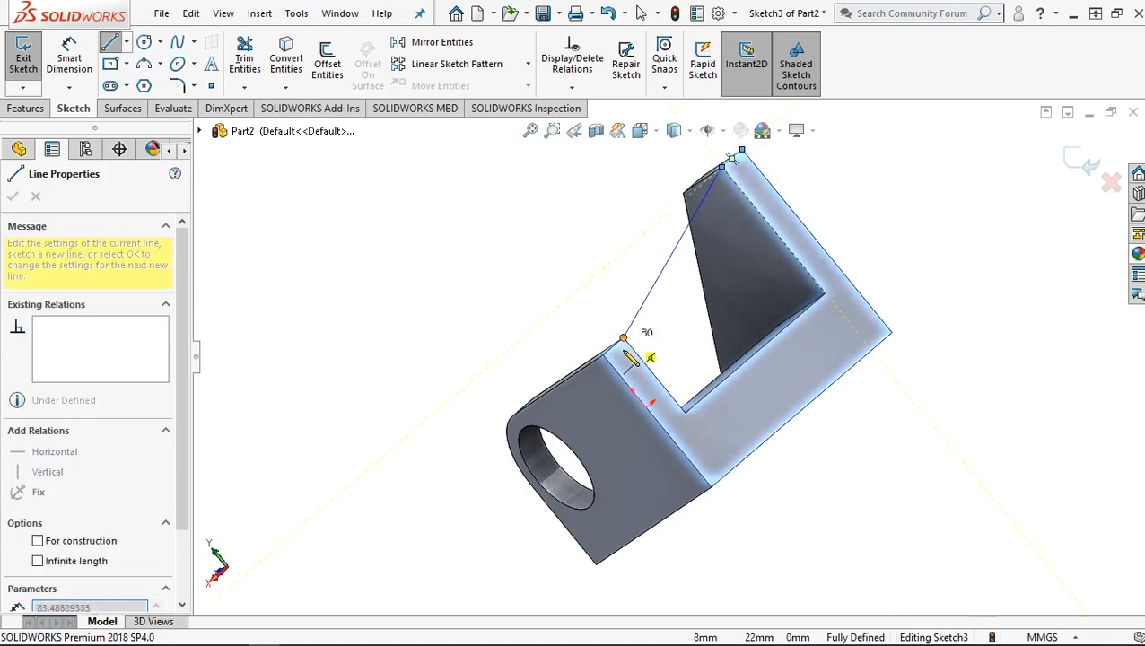
left_click(623, 339)
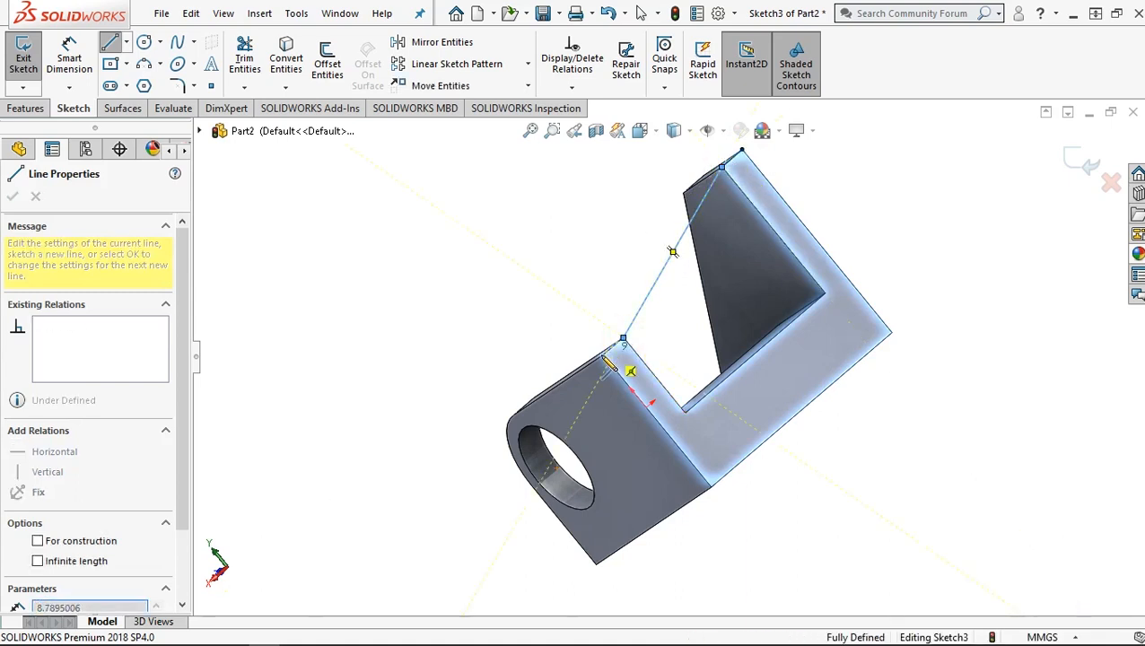
left_click(604, 354)
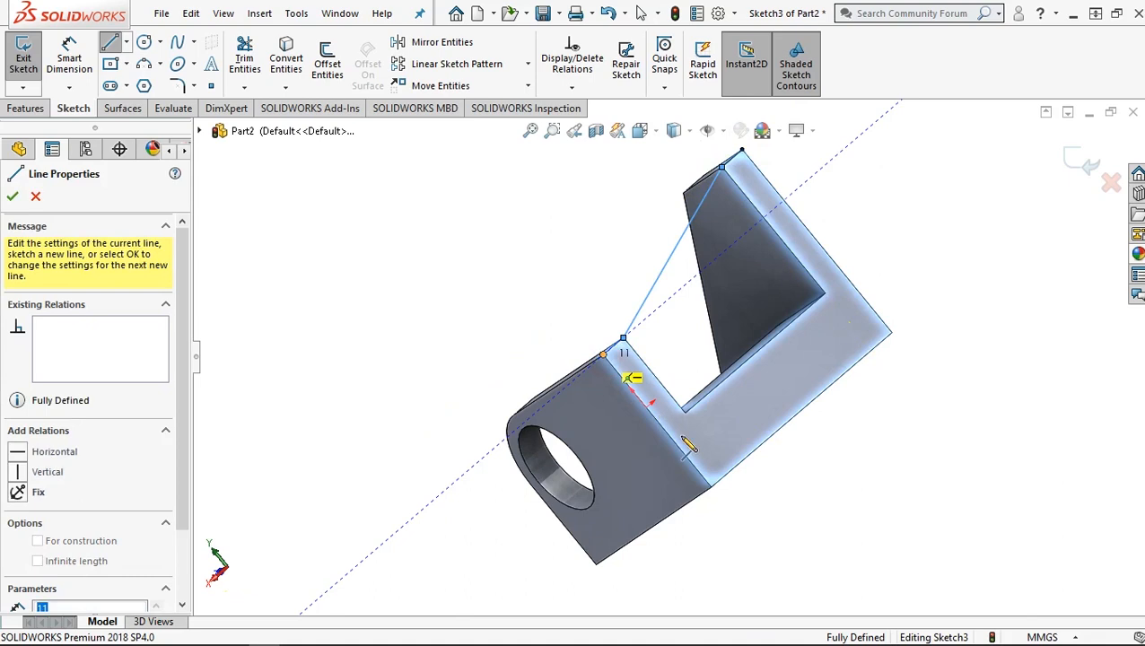
left_click(709, 487)
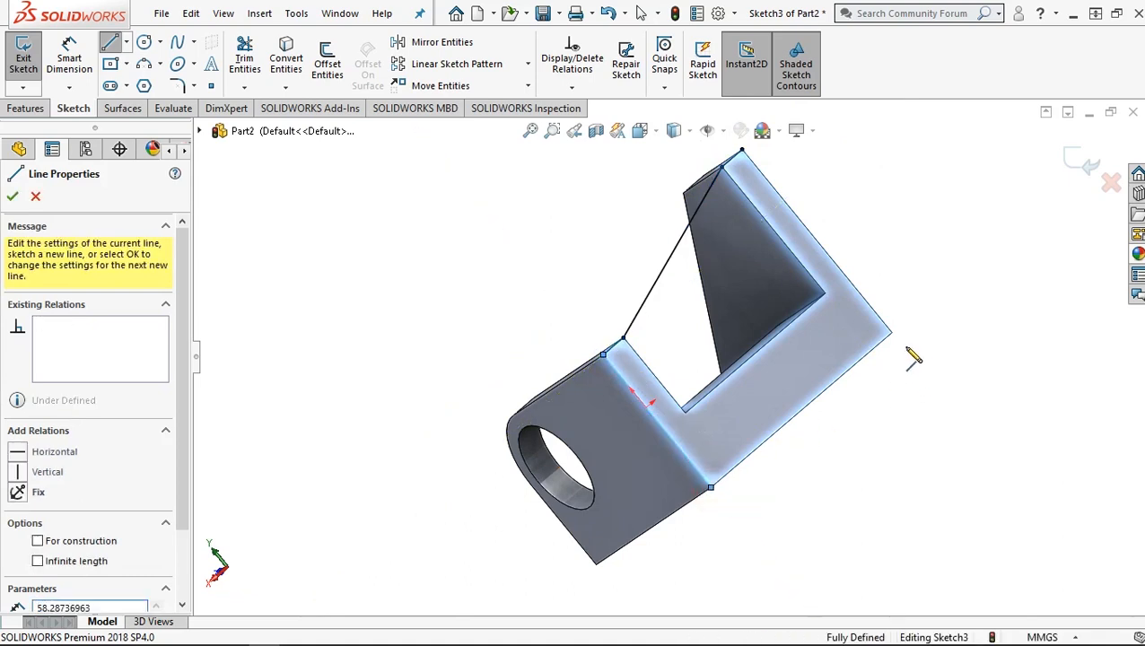
left_click(891, 332)
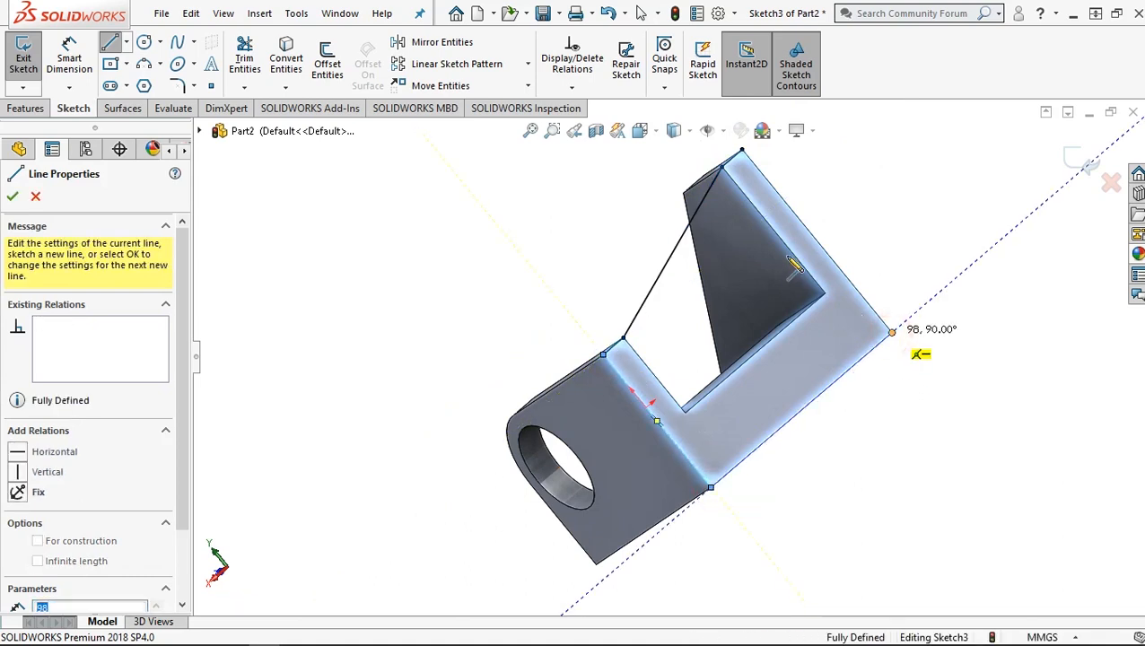
left_click(741, 150)
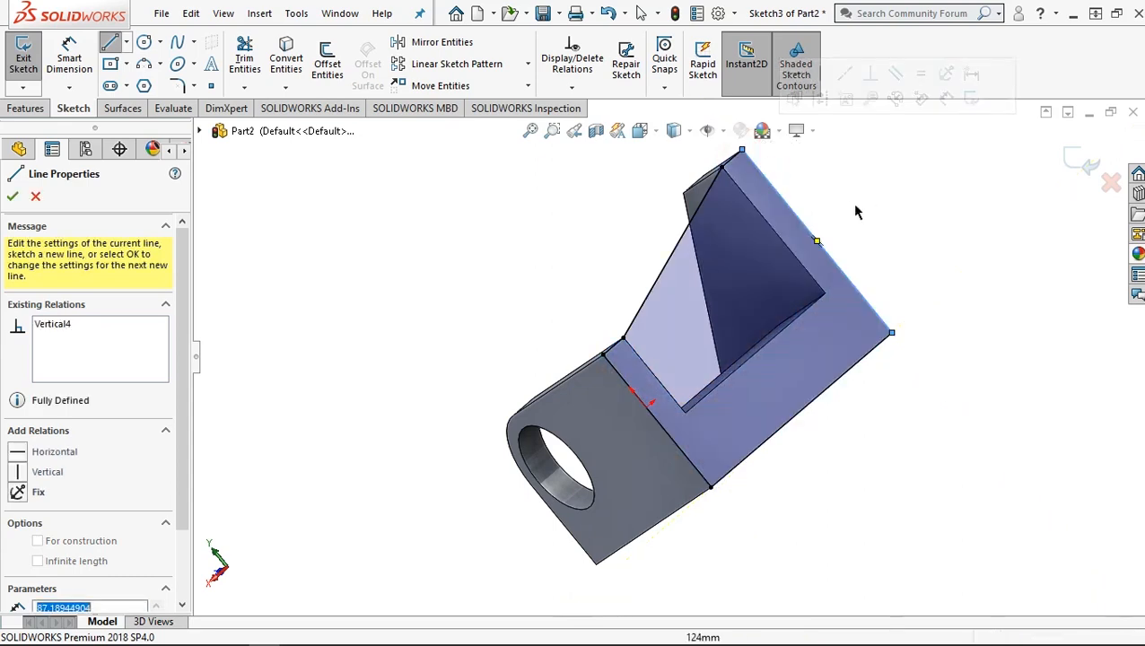
Step: Extrude the rear outline 11 mm in the reversed direction, merged with the bracket, to form the back wall
left_click(25, 109)
left_click(32, 61)
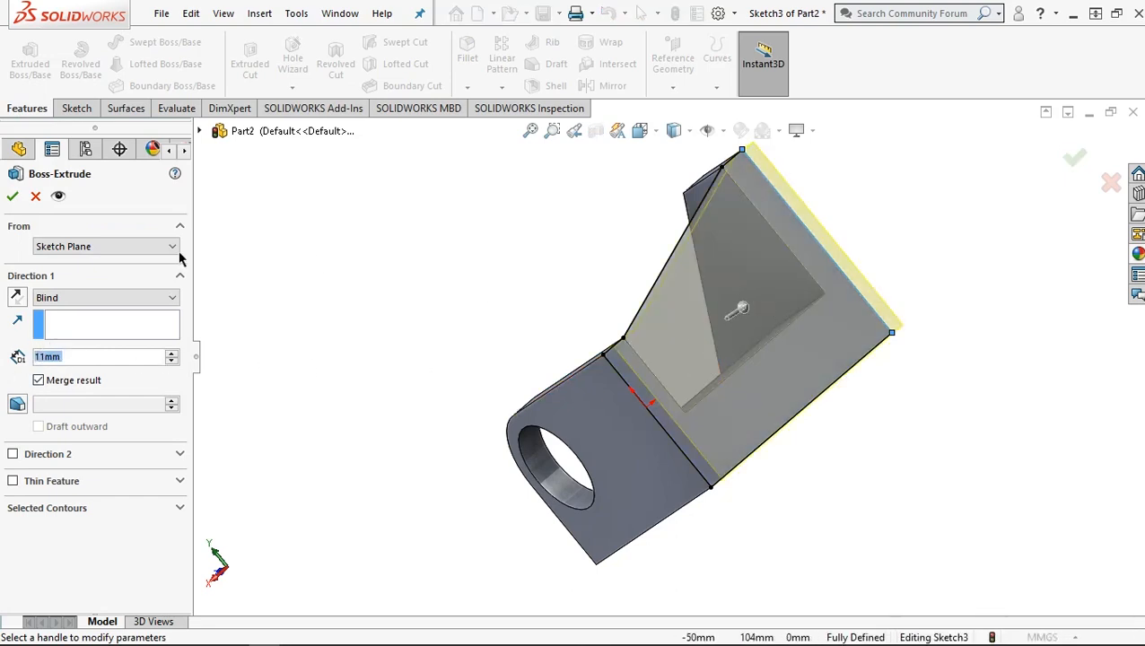
left_click(17, 298)
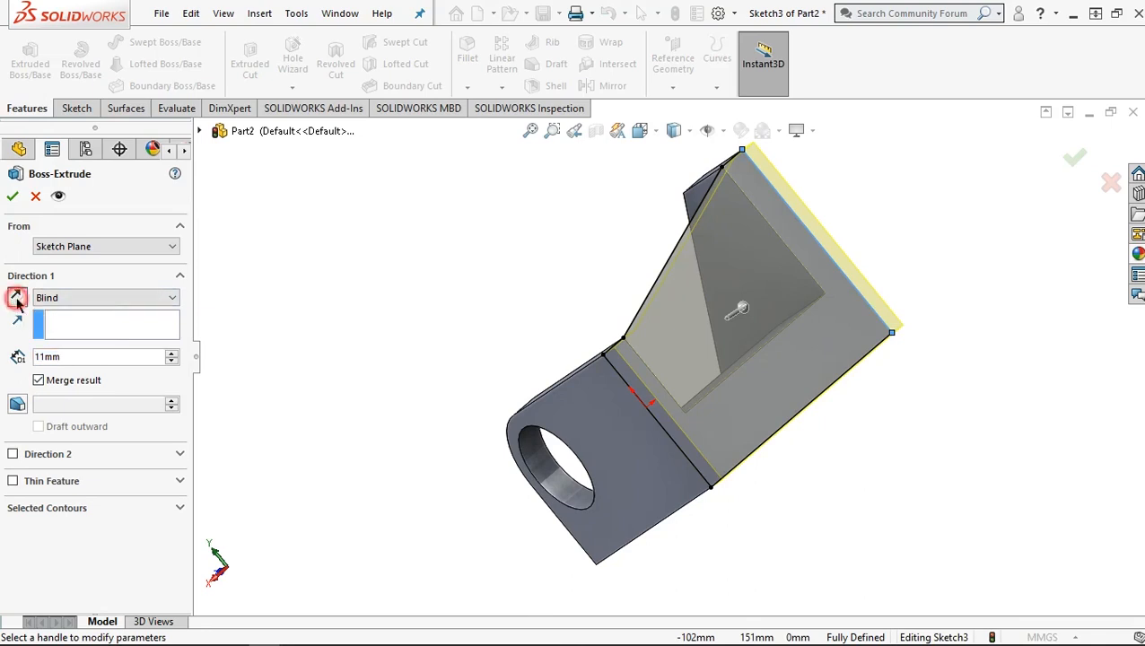
left_click(11, 196)
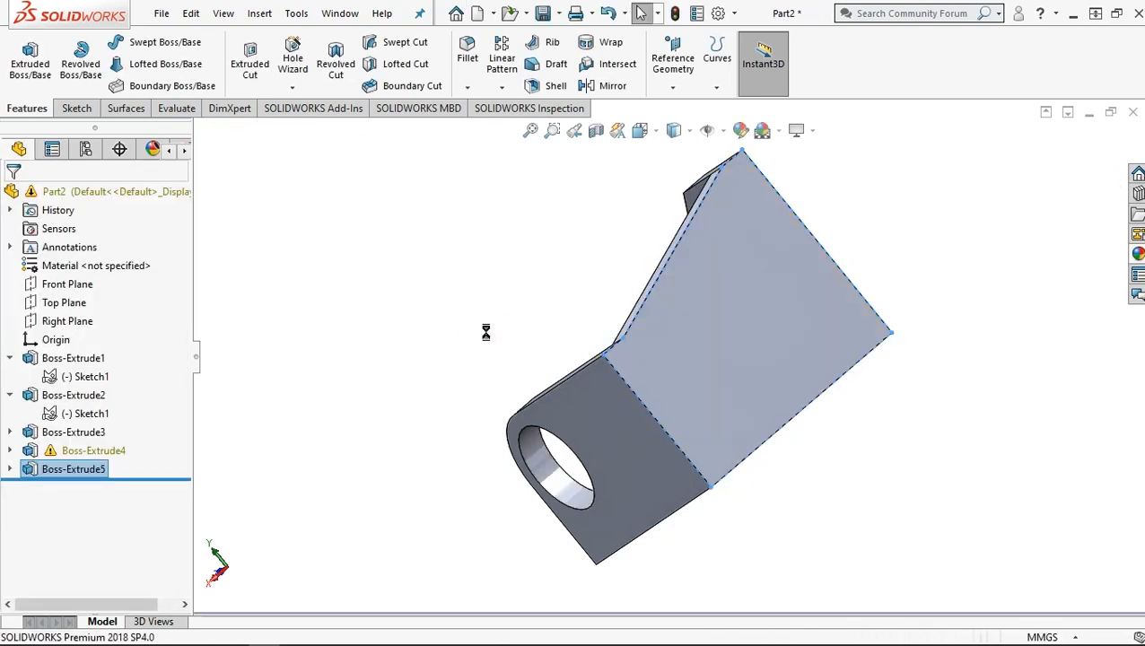
key("ctrl+7")
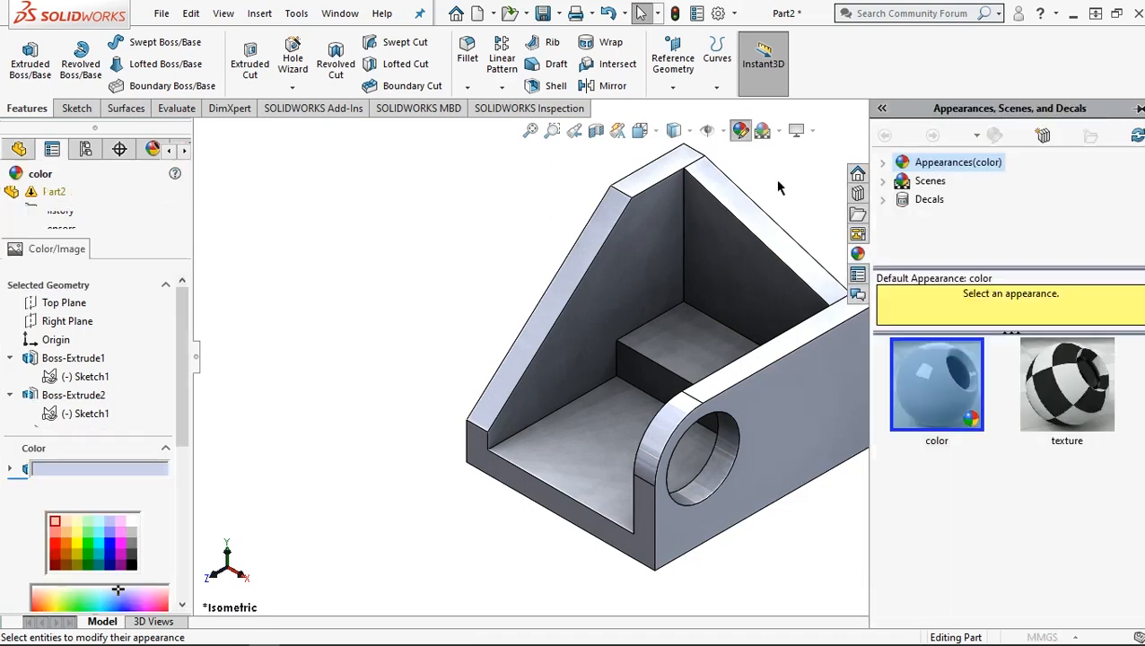
Step: Apply the light pink standard colour to the whole part and close the appearance settings
left_click(54, 523)
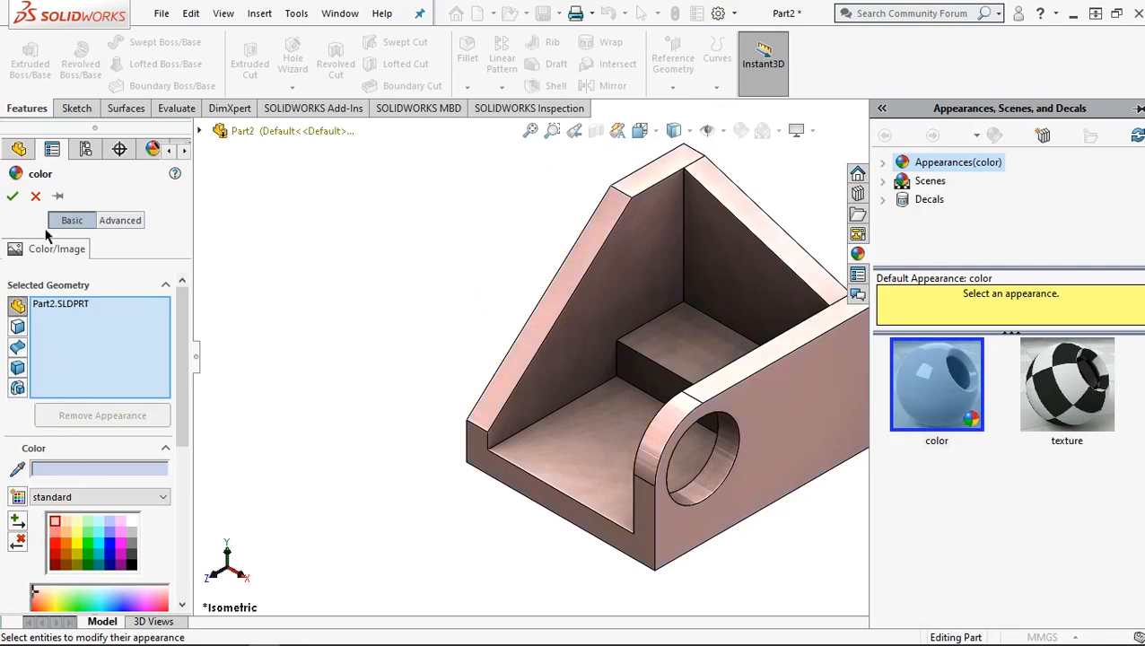
left_click(14, 197)
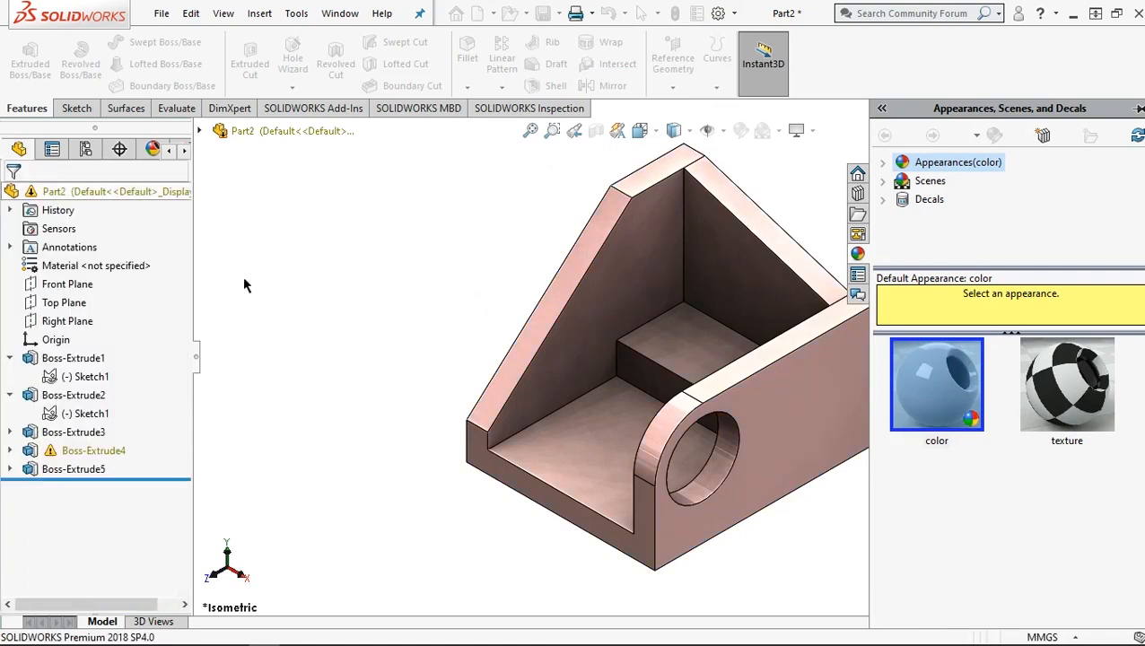
left_click(372, 321)
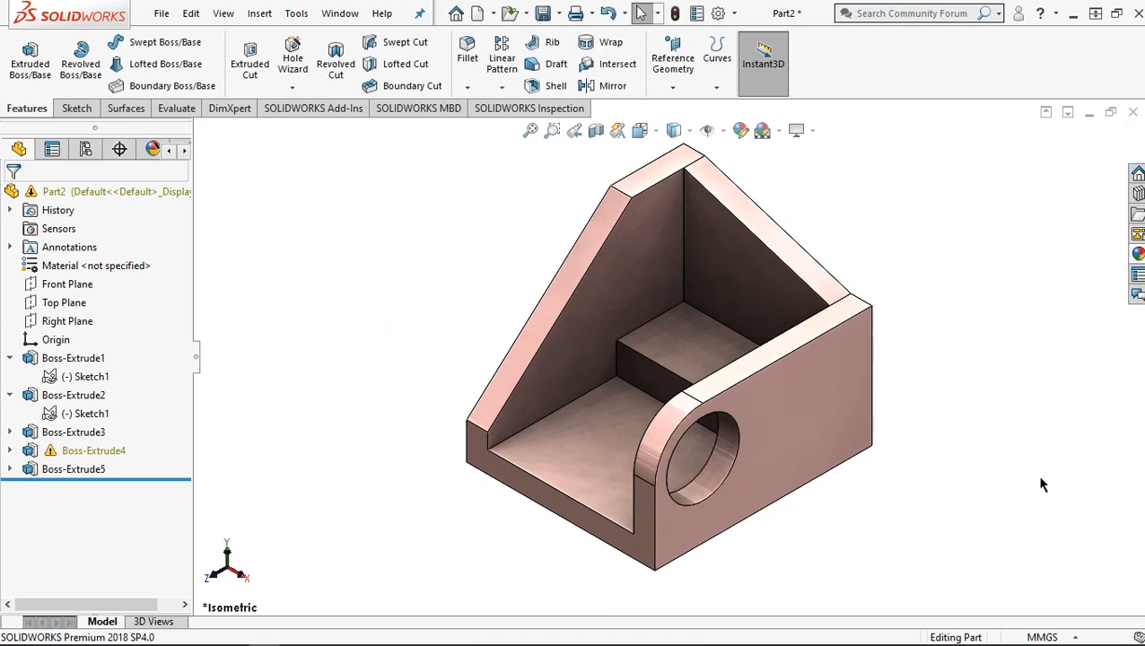
middle_click_drag(1093, 533, 631, 567)
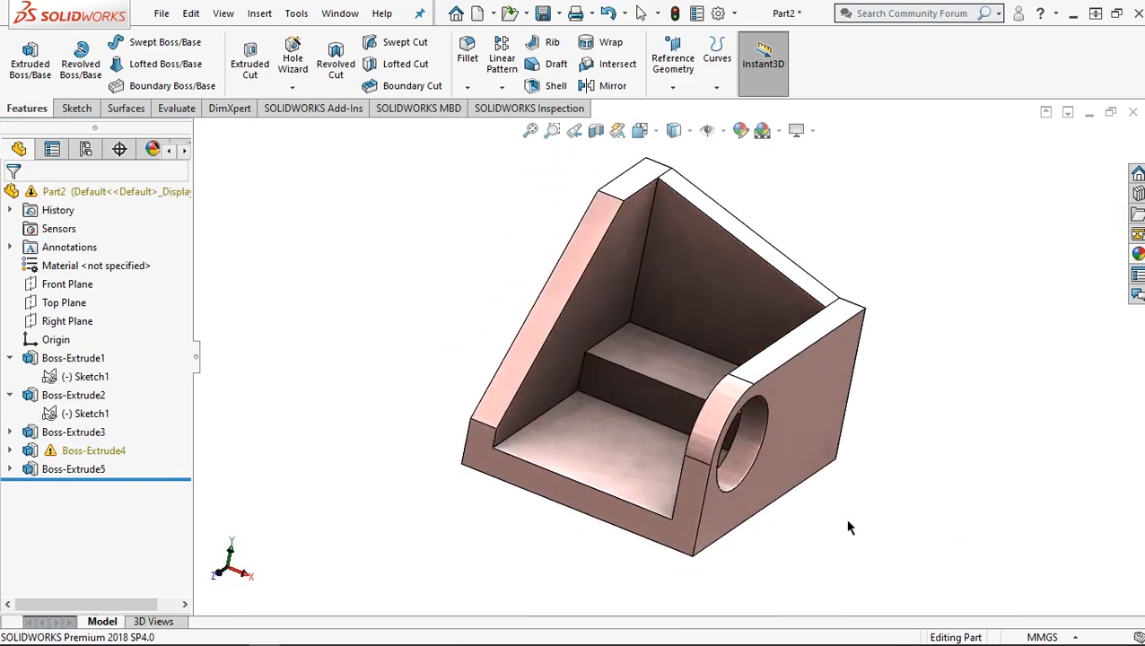
key("ctrl+7")
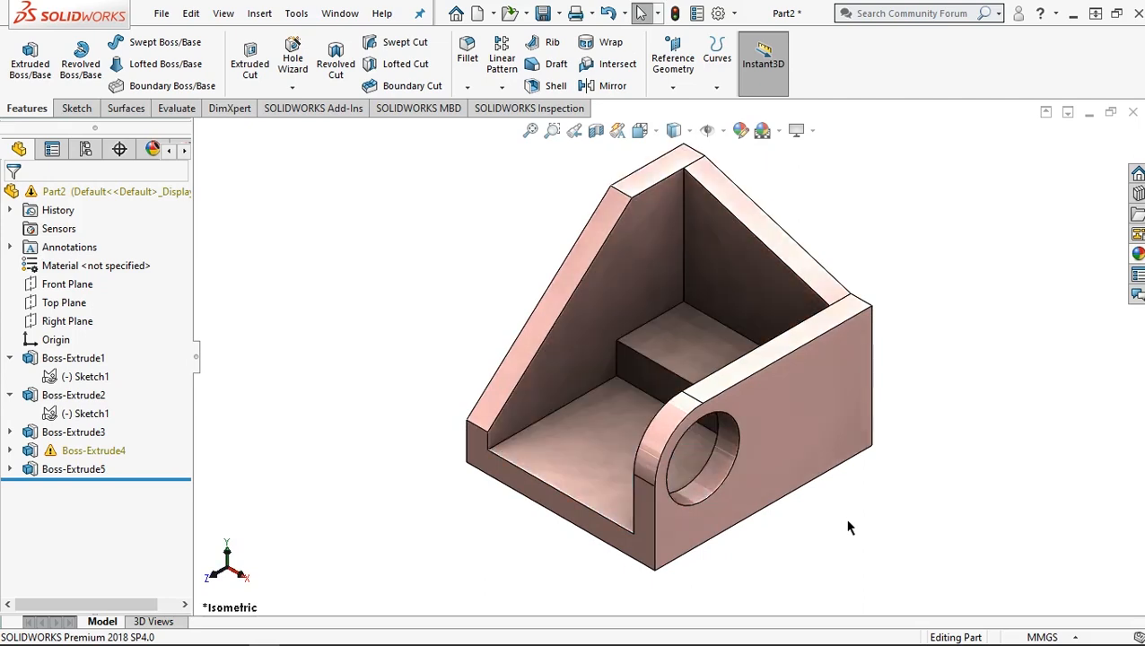